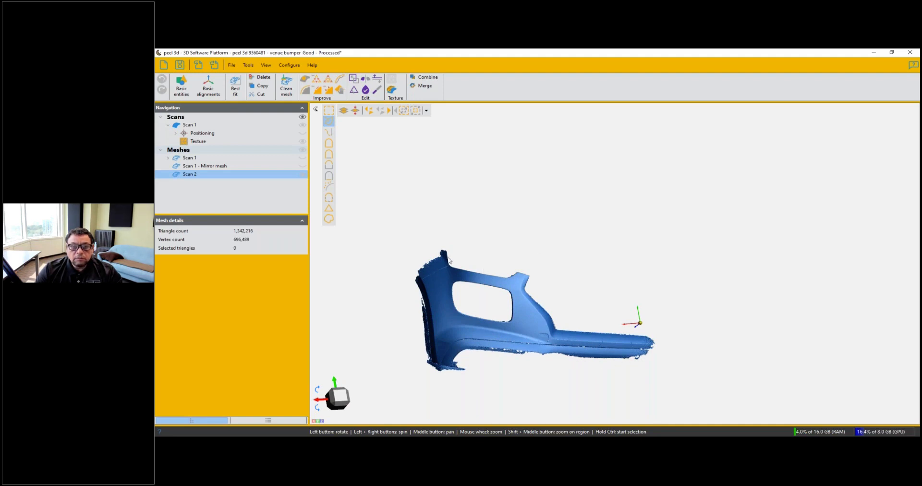
# Step: Display only the Scan 1 - Mirror mesh, hiding Scan 2 and the raw scan, and view it upright from the front
pyautogui.moveTo(416, 310); pyautogui.dragTo(393, 306)
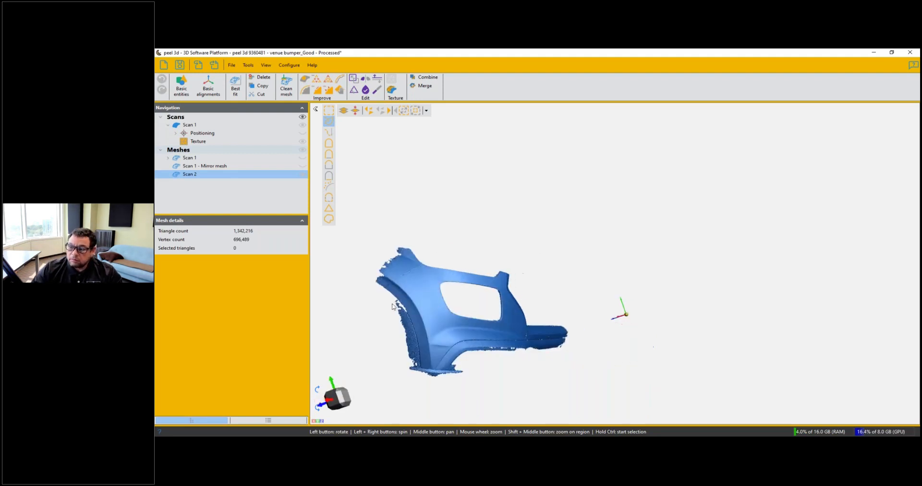
pyautogui.moveTo(494, 385)
pyautogui.mouseDown()
pyautogui.moveTo(502, 381)
pyautogui.moveTo(479, 381)
pyautogui.moveTo(491, 376)
pyautogui.mouseUp()
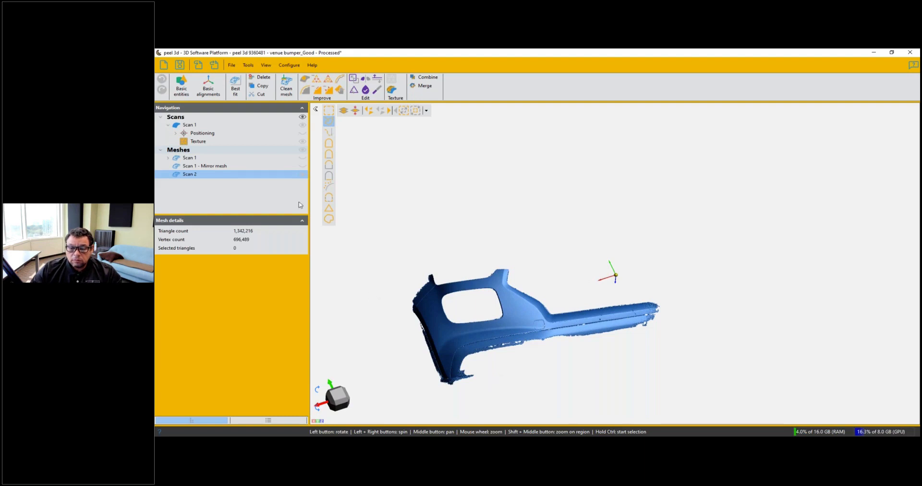
pyautogui.click(303, 168)
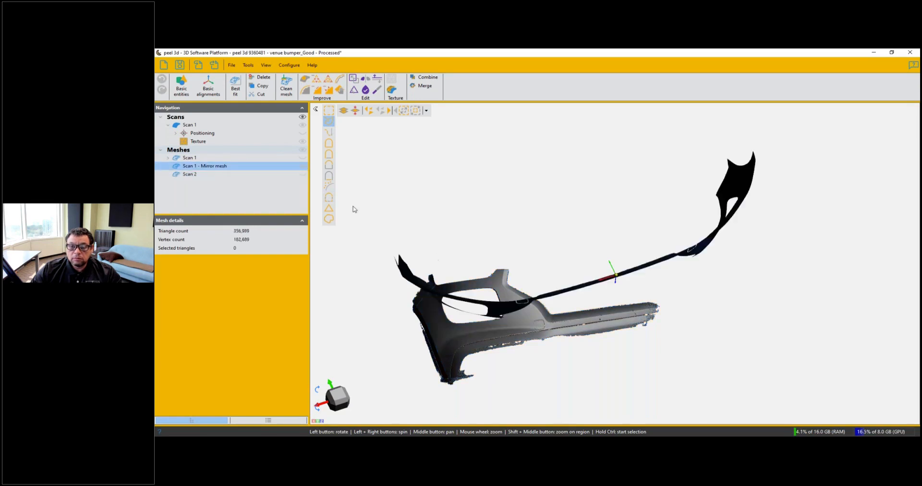
pyautogui.moveTo(436, 286); pyautogui.dragTo(432, 280)
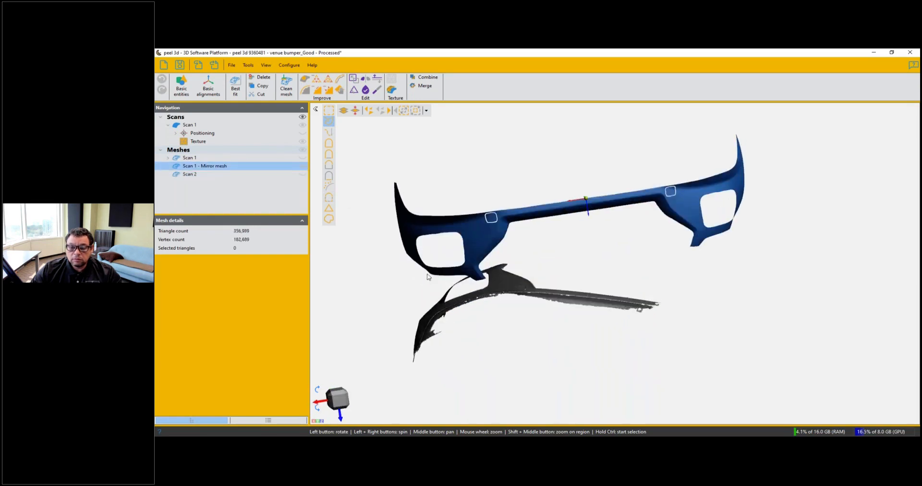
pyautogui.keyDown('ctrl'); pyautogui.click(303, 176); pyautogui.keyUp('ctrl')
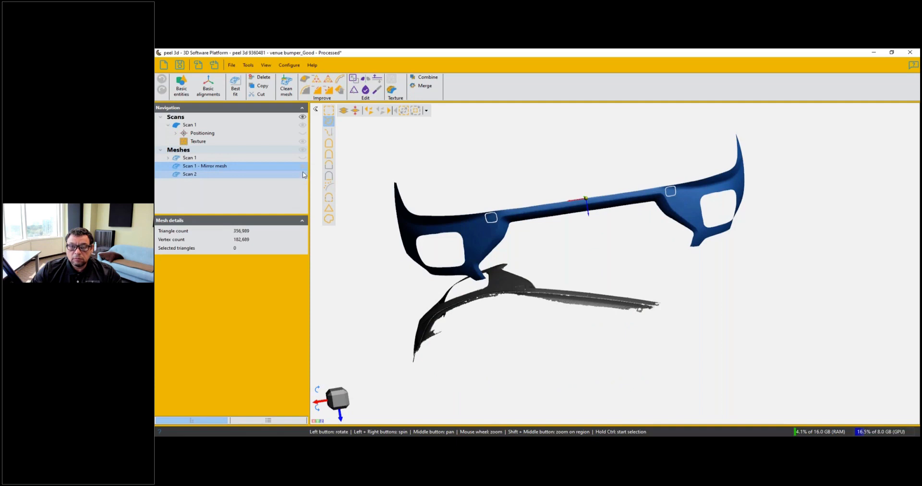
pyautogui.click(302, 125)
pyautogui.moveTo(469, 261); pyautogui.dragTo(531, 359)
pyautogui.click(340, 405)
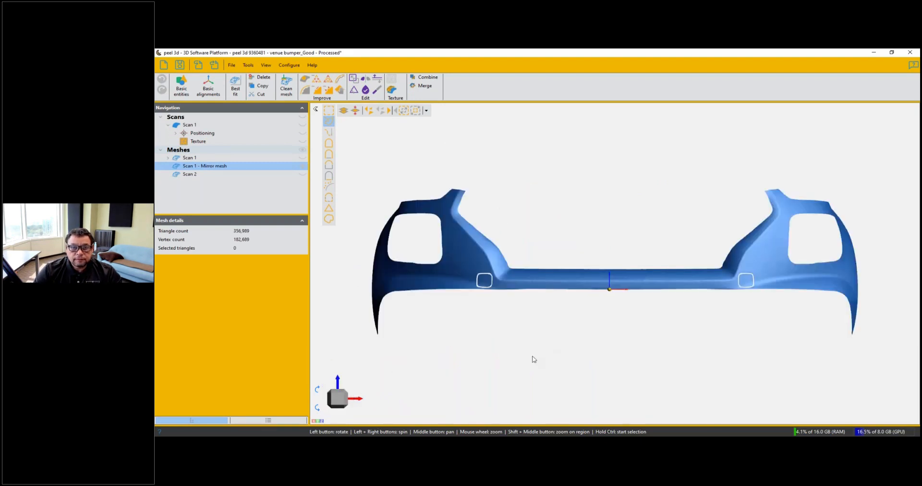
pyautogui.moveTo(531, 356); pyautogui.dragTo(546, 354)
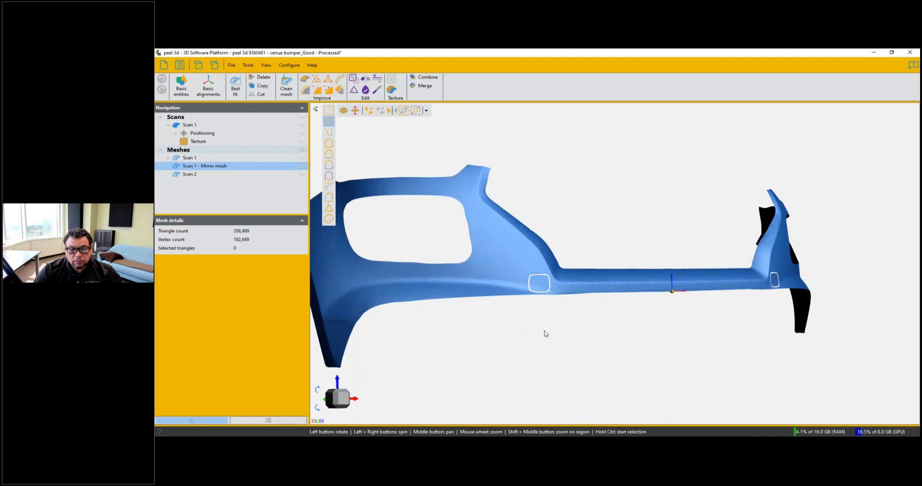
pyautogui.moveTo(546, 334); pyautogui.dragTo(523, 283)
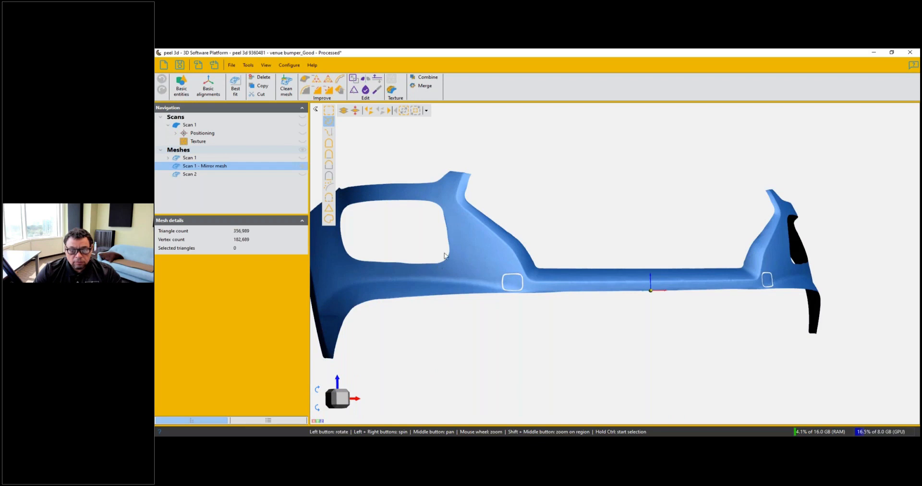
# Step: Display the Scan 2 mesh in place of the Scan 1 - Mirror mesh
pyautogui.click(302, 174)
pyautogui.click(302, 166)
pyautogui.moveTo(553, 260); pyautogui.dragTo(543, 281)
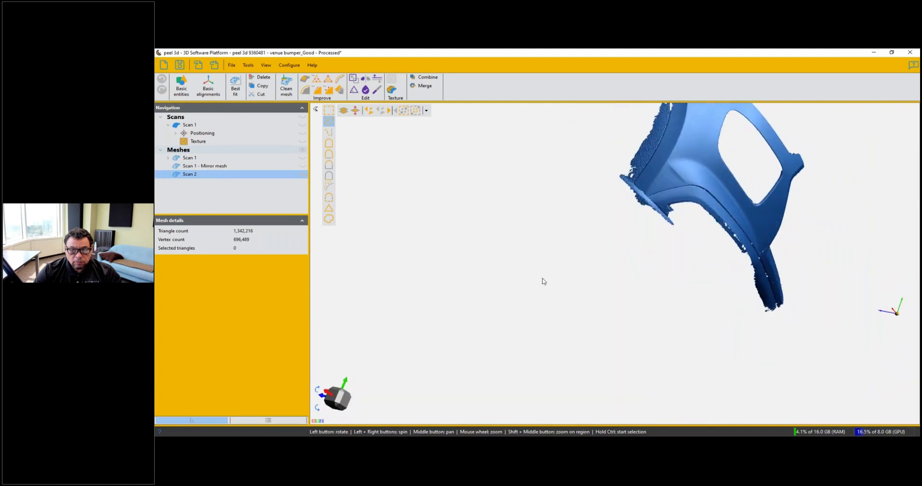
pyautogui.moveTo(717, 166); pyautogui.dragTo(571, 229)
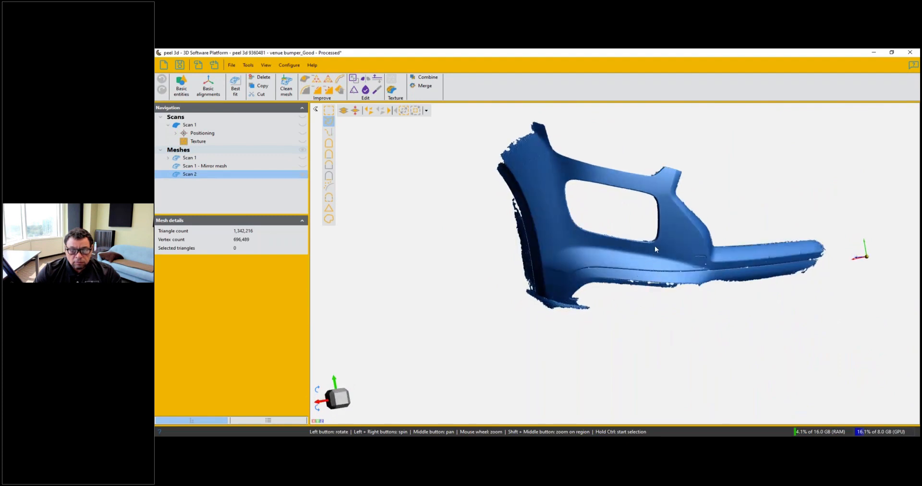
pyautogui.moveTo(649, 274); pyautogui.dragTo(589, 260)
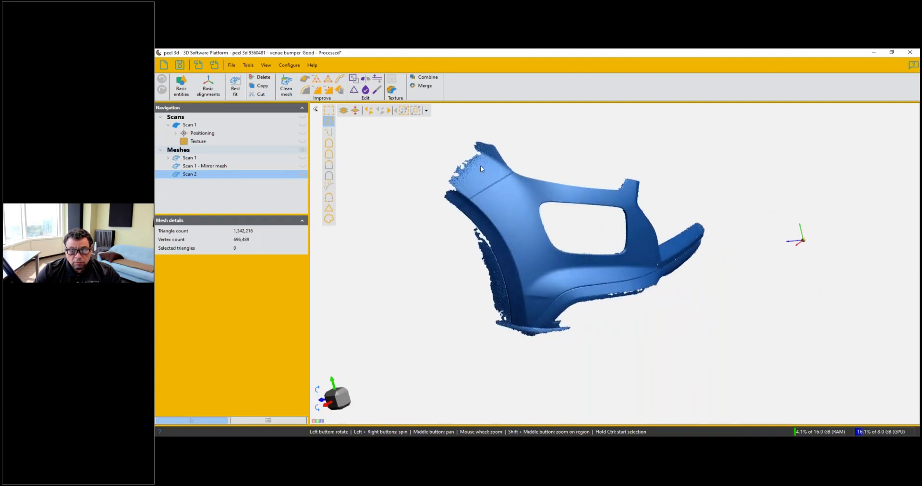
# Step: Select the rough area of Scan 2 beyond the seam line above the wheel arch with a freeform outline and delete it
pyautogui.scroll(3, 497, 169)
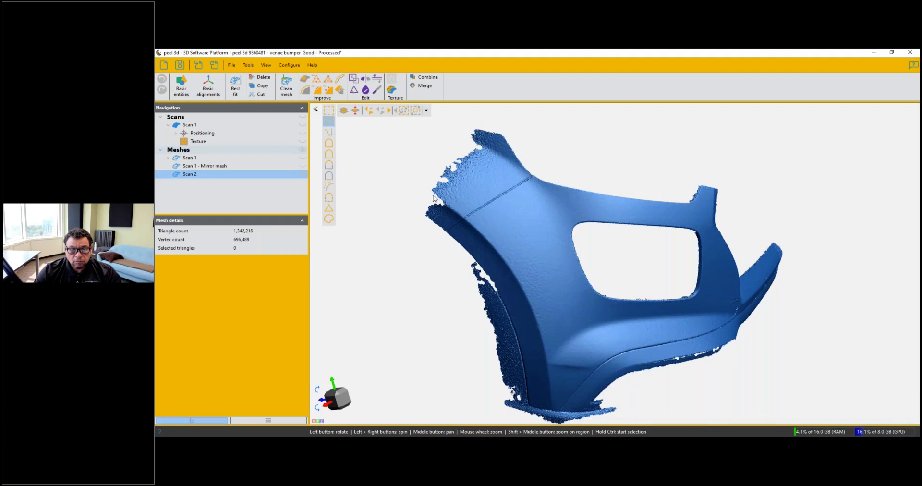
pyautogui.scroll(3, 434, 197)
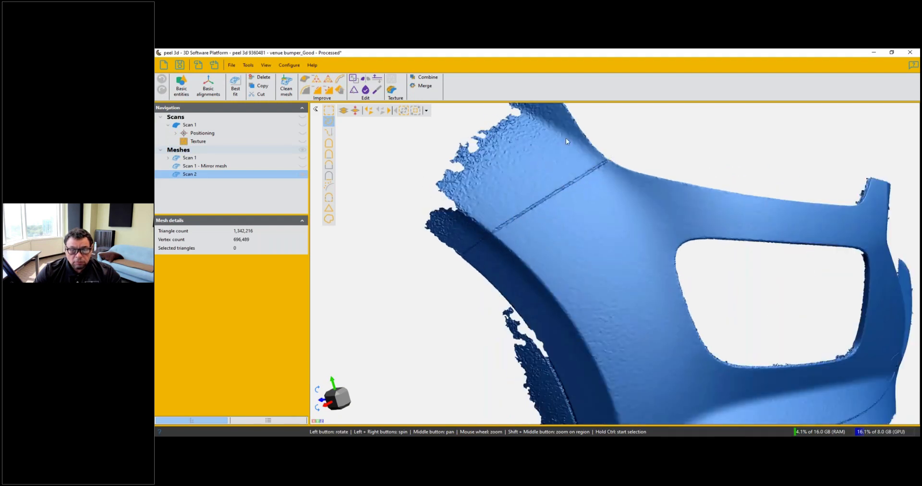
pyautogui.scroll(2, 503, 179)
pyautogui.scroll(-3, 502, 177)
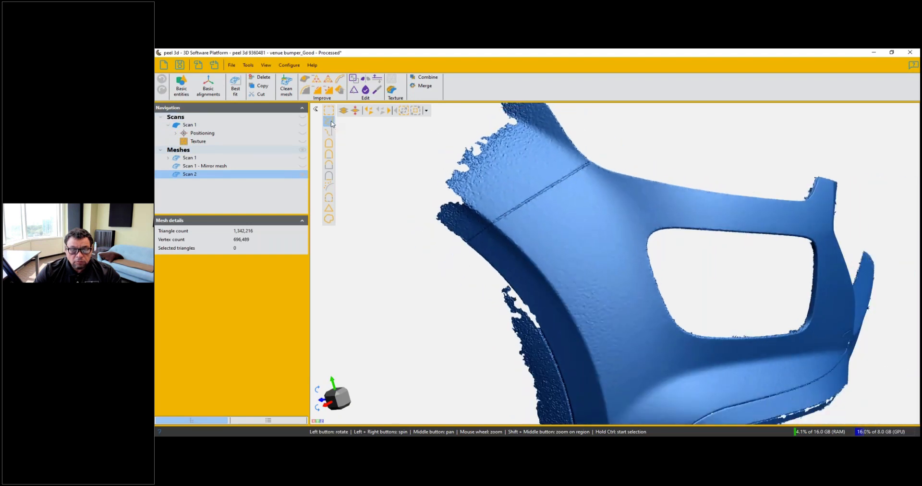
pyautogui.keyDown('ctrl'); pyautogui.click(456, 249); pyautogui.keyUp('ctrl')
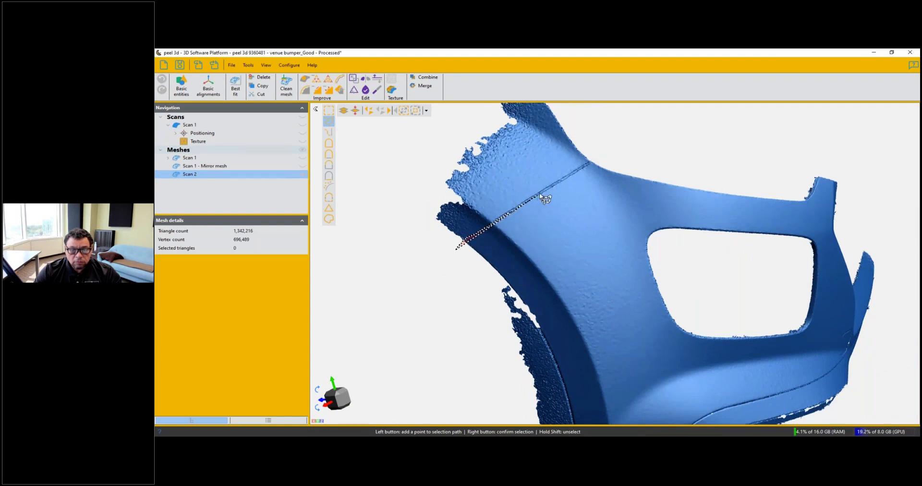
pyautogui.moveTo(569, 174)
pyautogui.keyDown('ctrl'); pyautogui.mouseDown()
pyautogui.moveTo(591, 142)
pyautogui.moveTo(446, 133)
pyautogui.moveTo(380, 212)
pyautogui.moveTo(380, 226)
pyautogui.mouseUp(); pyautogui.keyUp('ctrl')
pyautogui.rightClick(380, 227)
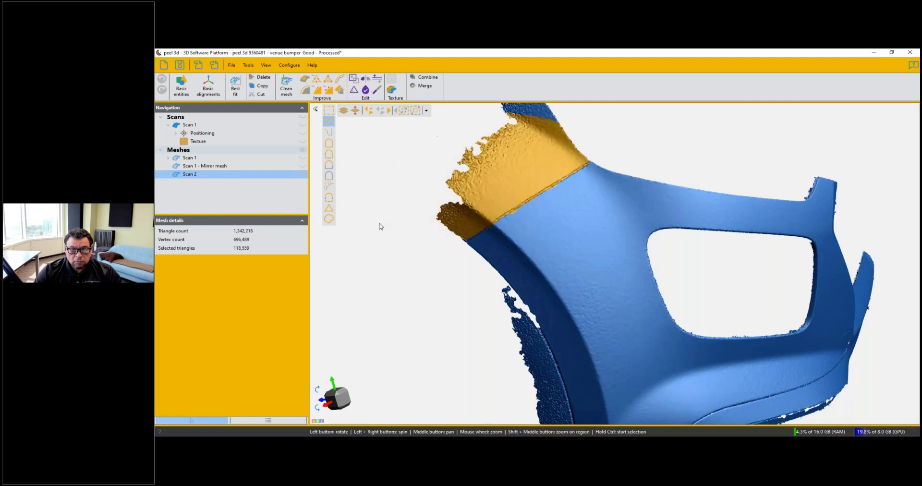
pyautogui.press('Delete')
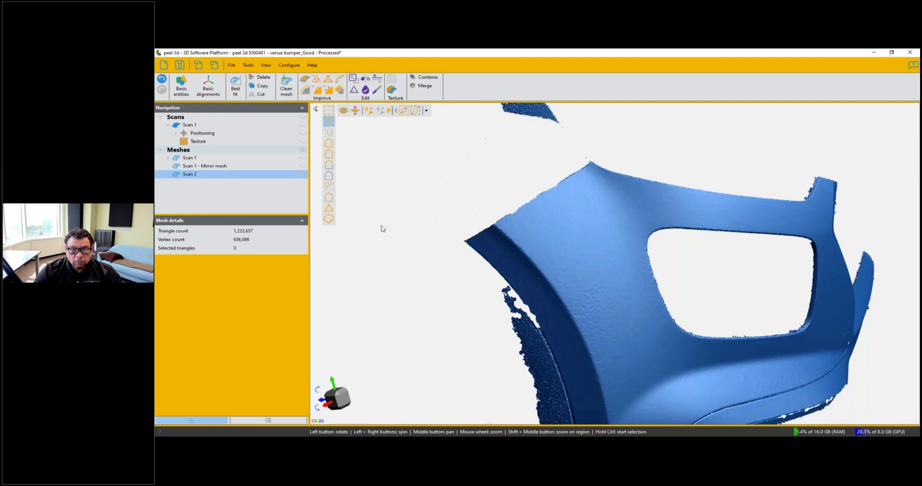
# Step: Outline the ragged strip along the inner edge of the wheel arch on Scan 2 and delete it
pyautogui.scroll(2, 456, 266)
pyautogui.scroll(-3, 459, 267)
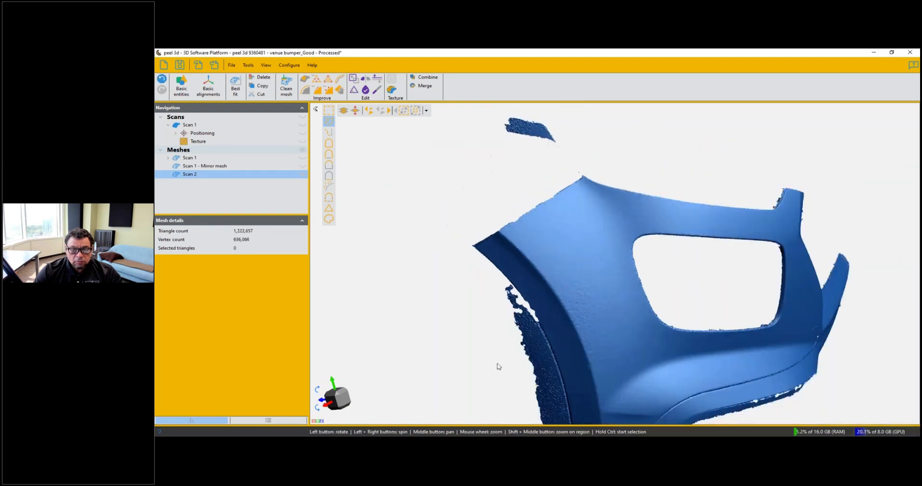
pyautogui.moveTo(511, 360); pyautogui.dragTo(527, 273, button='middle')
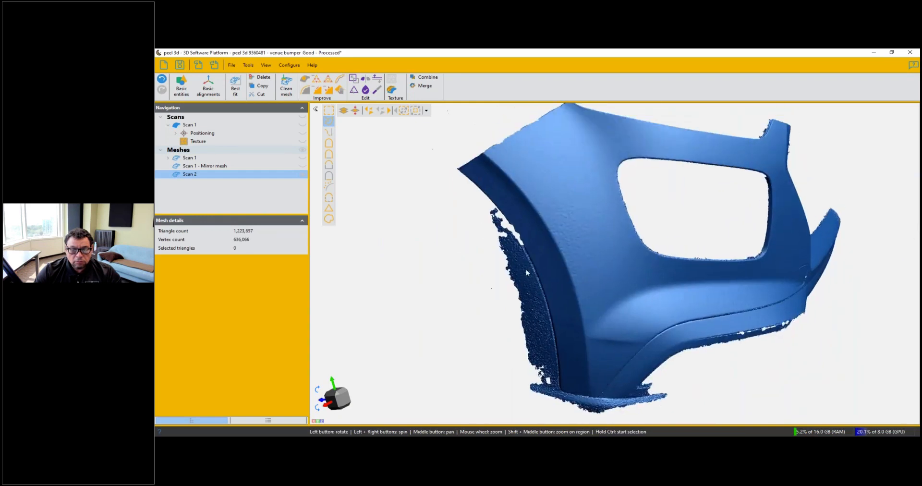
pyautogui.moveTo(546, 411)
pyautogui.keyDown('ctrl'); pyautogui.mouseDown()
pyautogui.moveTo(558, 373)
pyautogui.moveTo(550, 300)
pyautogui.moveTo(499, 214)
pyautogui.moveTo(469, 255)
pyautogui.moveTo(526, 408)
pyautogui.mouseUp(); pyautogui.keyUp('ctrl')
pyautogui.rightClick(525, 409)
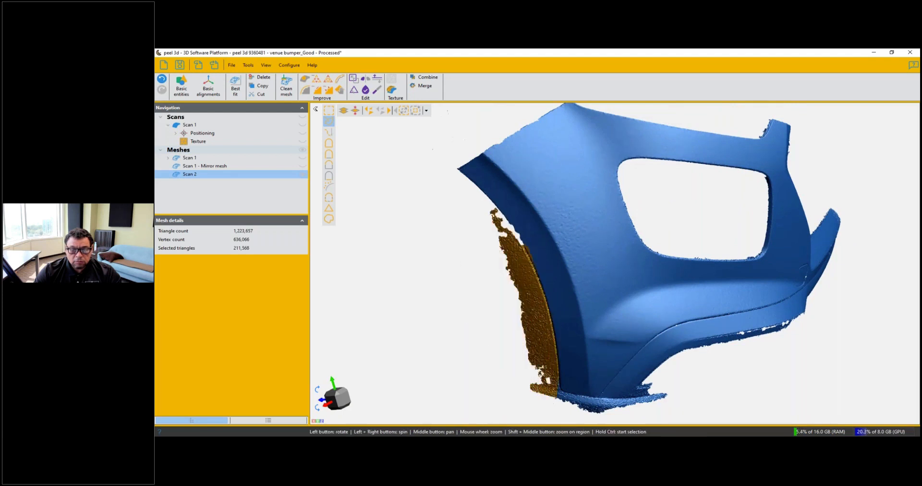
pyautogui.press('Delete')
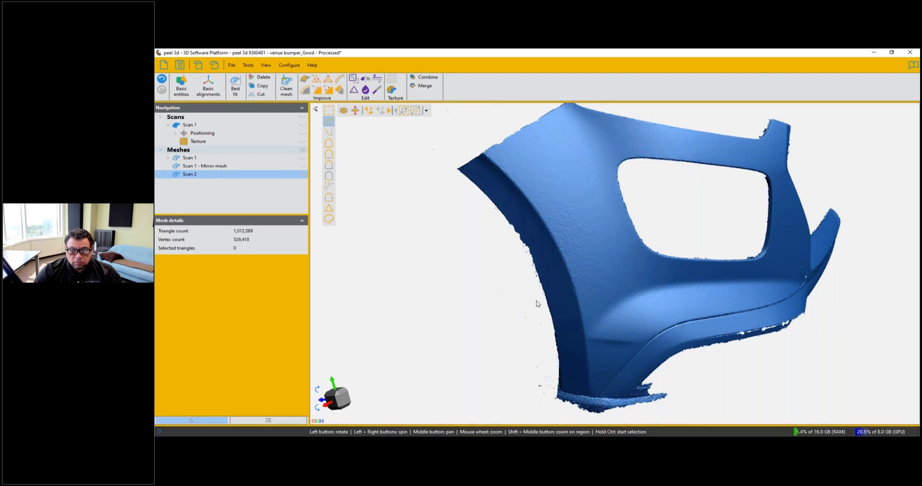
# Step: Select the bumper body with the Connect selection, invert the selection and delete the loose fragments around it
pyautogui.scroll(10, 531, 312)
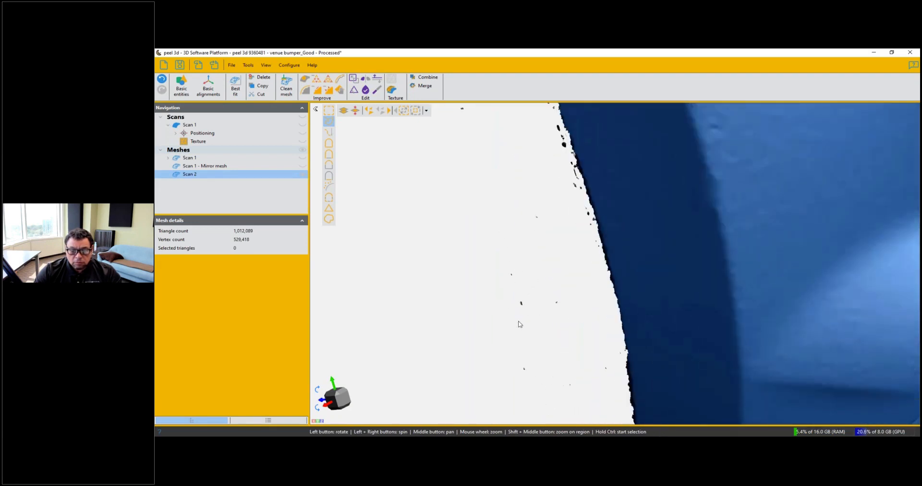
pyautogui.scroll(-10, 530, 307)
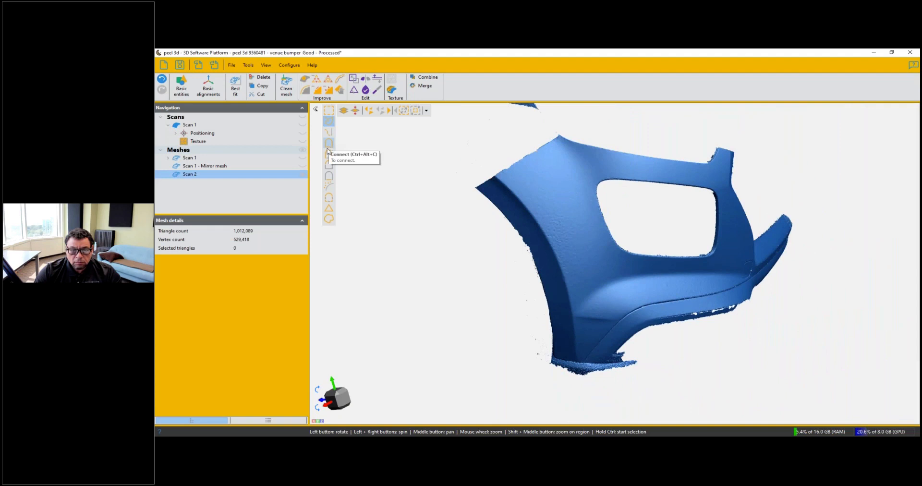
pyautogui.click(329, 144)
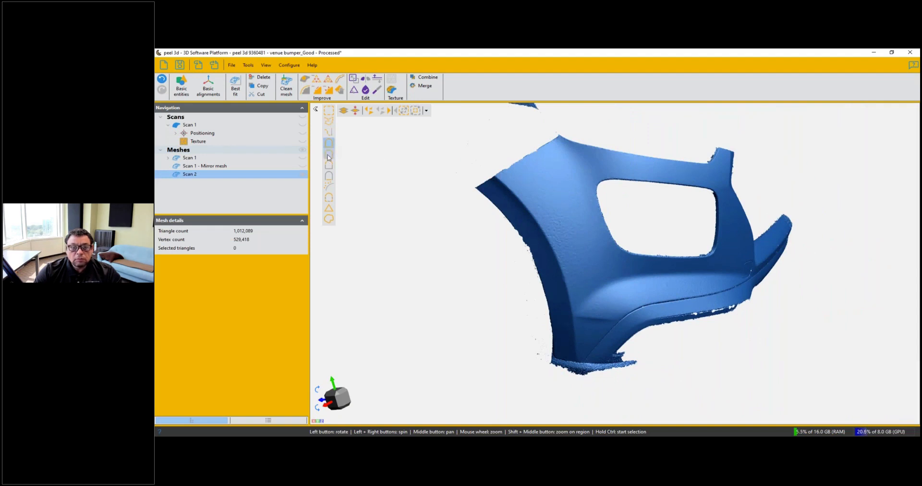
pyautogui.keyDown('ctrl'); pyautogui.click(556, 247); pyautogui.keyUp('ctrl')
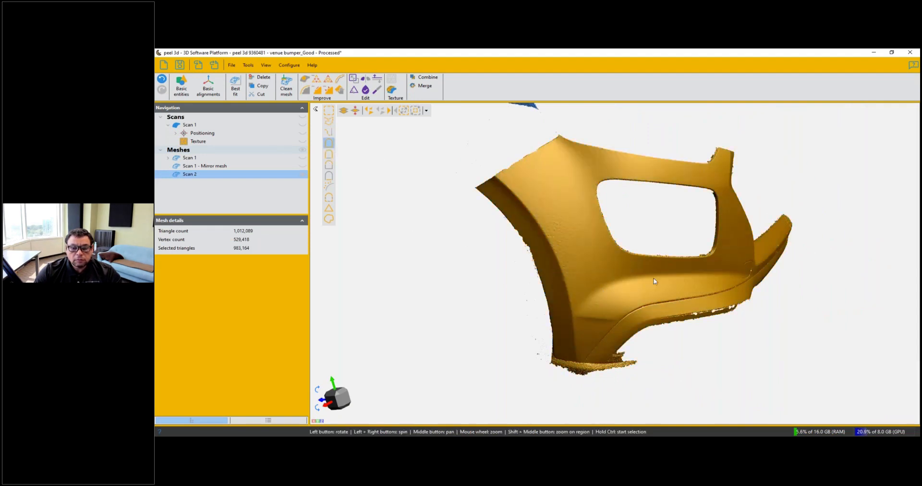
pyautogui.click(390, 111)
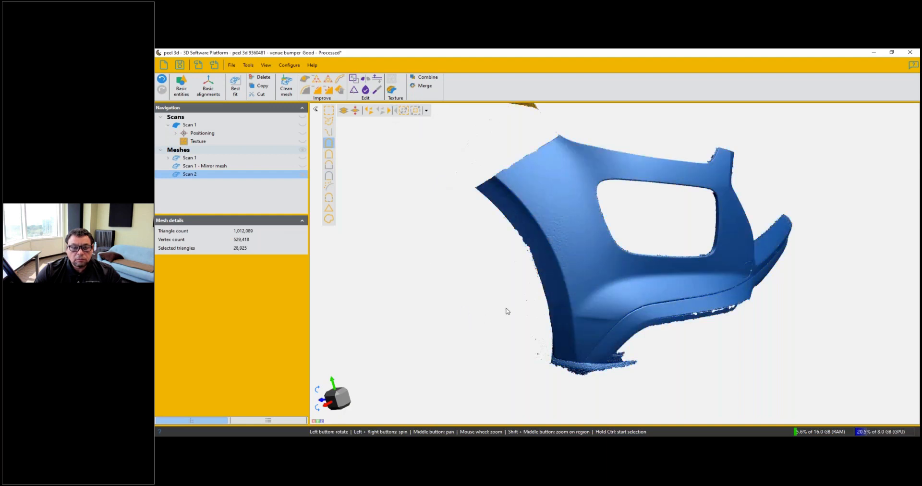
pyautogui.scroll(5, 528, 304)
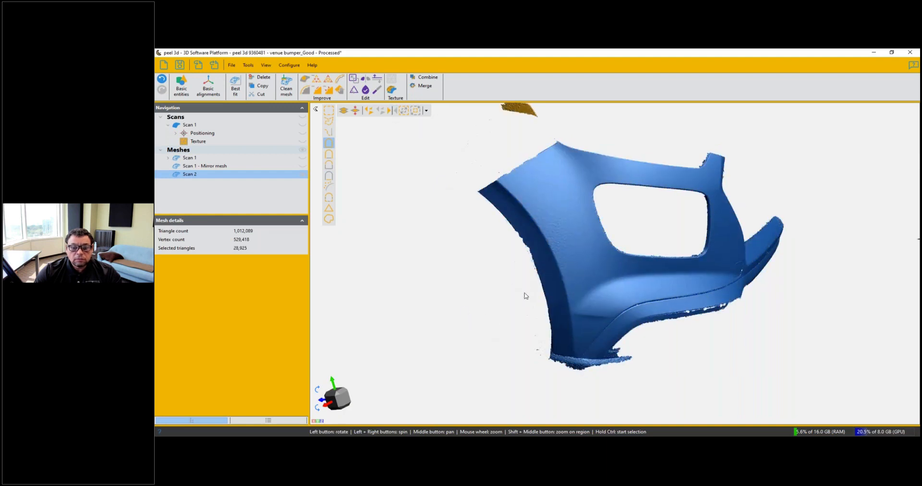
pyautogui.scroll(1, 528, 304)
pyautogui.scroll(-6, 525, 296)
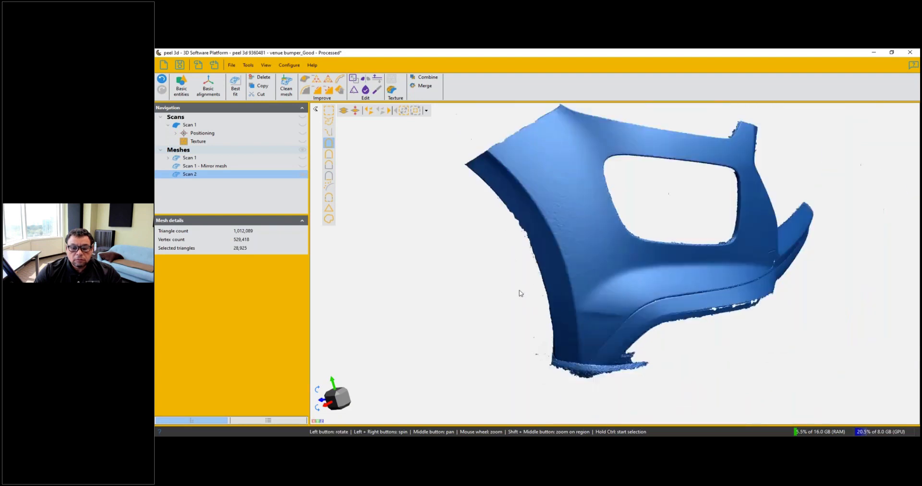
pyautogui.press('Delete')
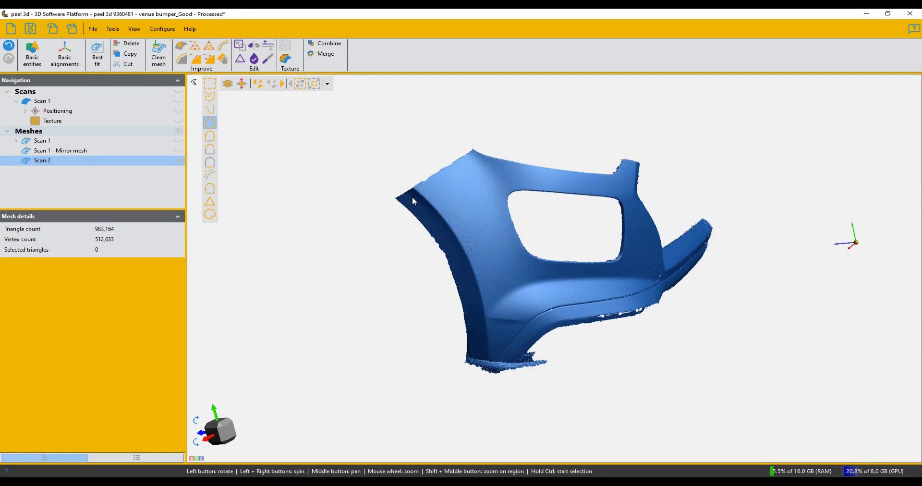
# Step: Start Edit boundary on Scan 2 in partial boundary mode and mark the wheel arch's jagged inner edge from its upper tip to its lower end
pyautogui.moveTo(451, 277)
pyautogui.mouseDown()
pyautogui.moveTo(470, 270)
pyautogui.moveTo(454, 263)
pyautogui.mouseUp()
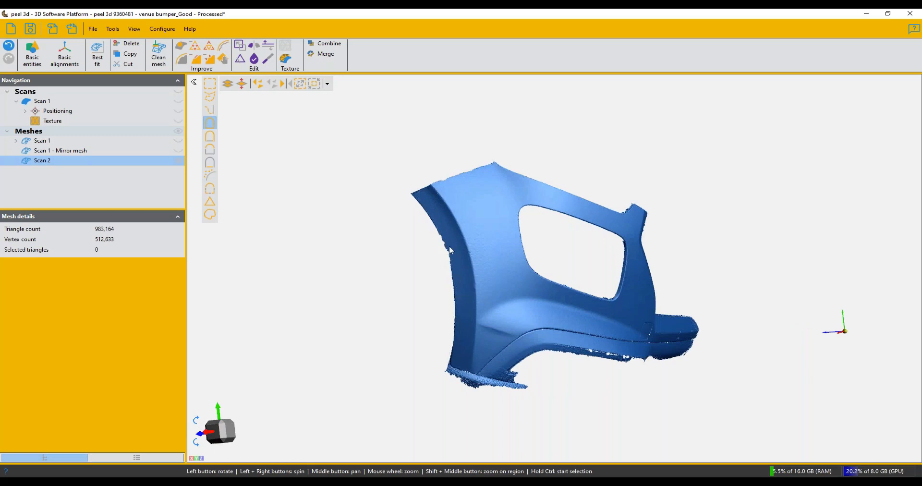
pyautogui.scroll(-2, 447, 254)
pyautogui.scroll(8, 439, 250)
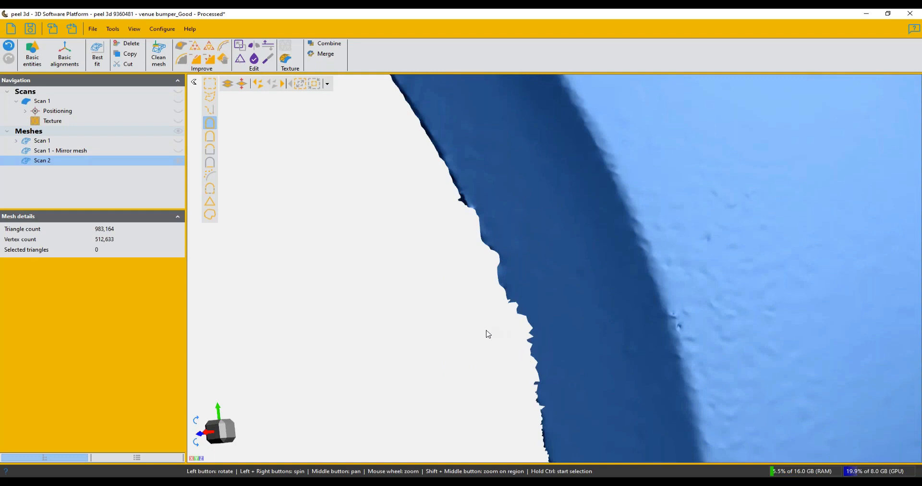
pyautogui.scroll(-5, 498, 344)
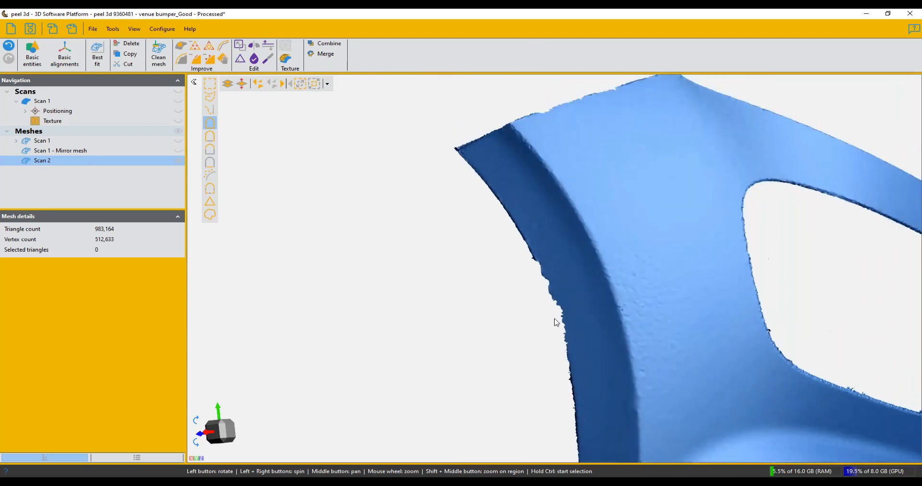
pyautogui.scroll(-1, 556, 323)
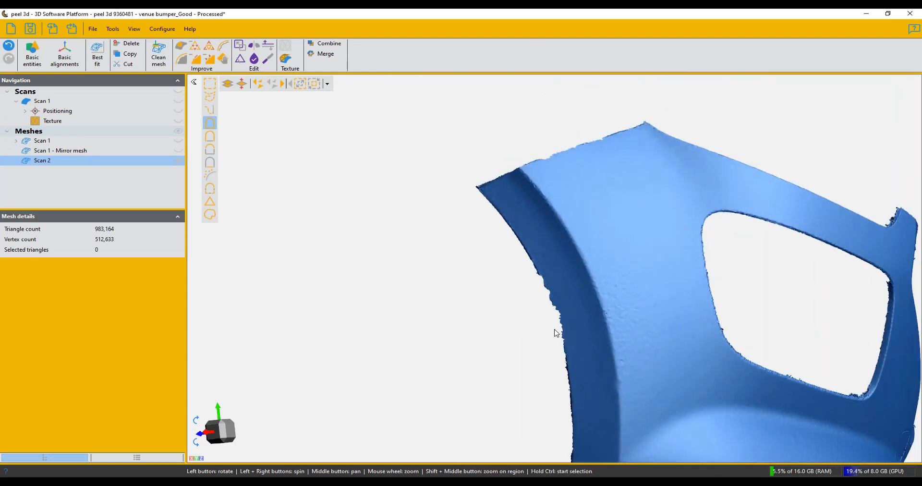
pyautogui.click(224, 47)
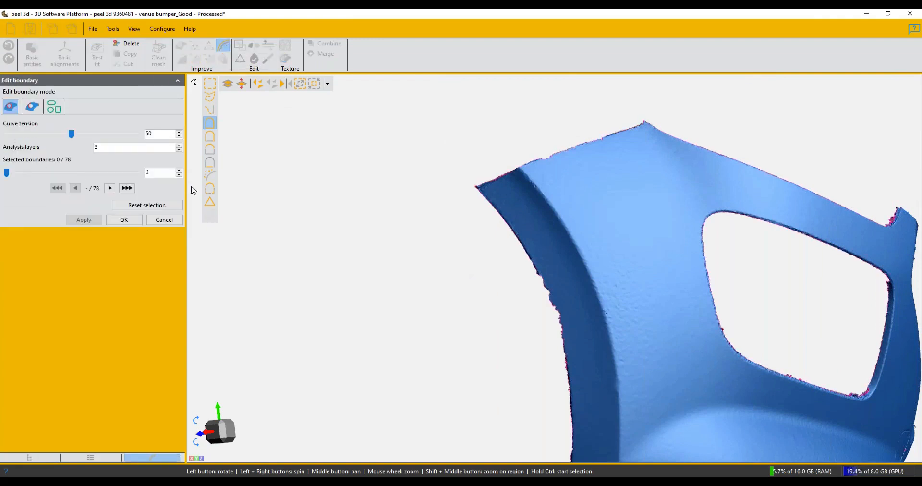
pyautogui.click(32, 108)
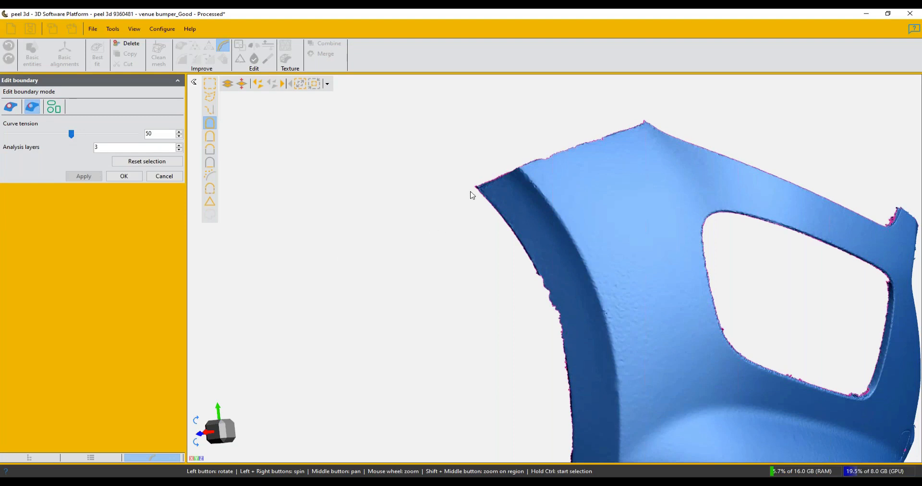
pyautogui.scroll(-5, 490, 337)
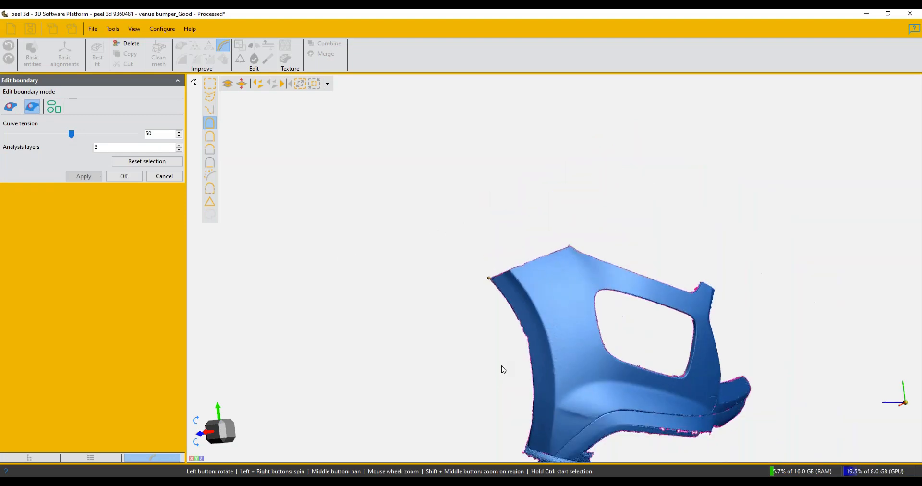
pyautogui.click(531, 435)
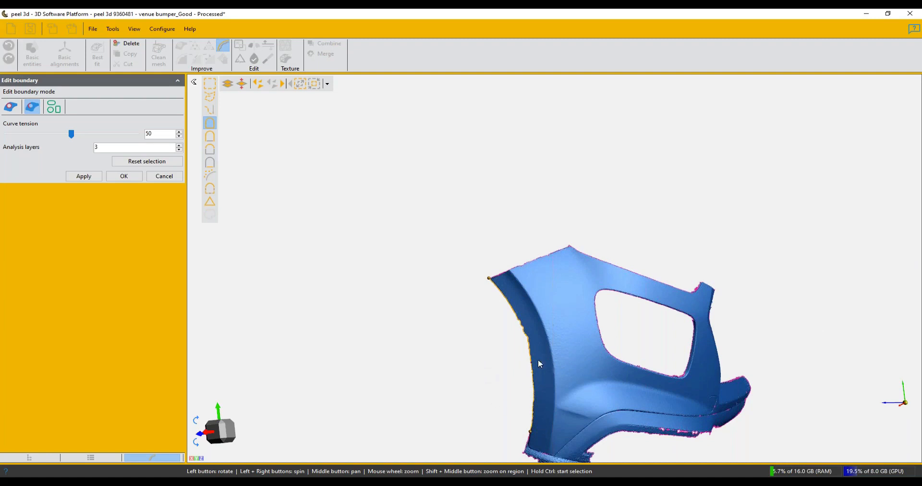
# Step: Set the curve tension to 95 for the marked wheel arch edge, apply the boundary smoothing and finish the boundary edit
pyautogui.scroll(2, 535, 362)
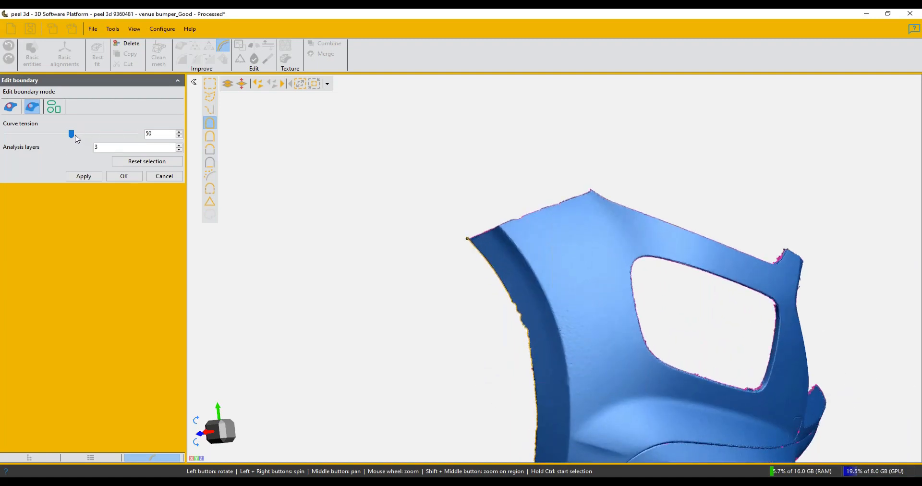
pyautogui.moveTo(72, 136); pyautogui.dragTo(101, 136)
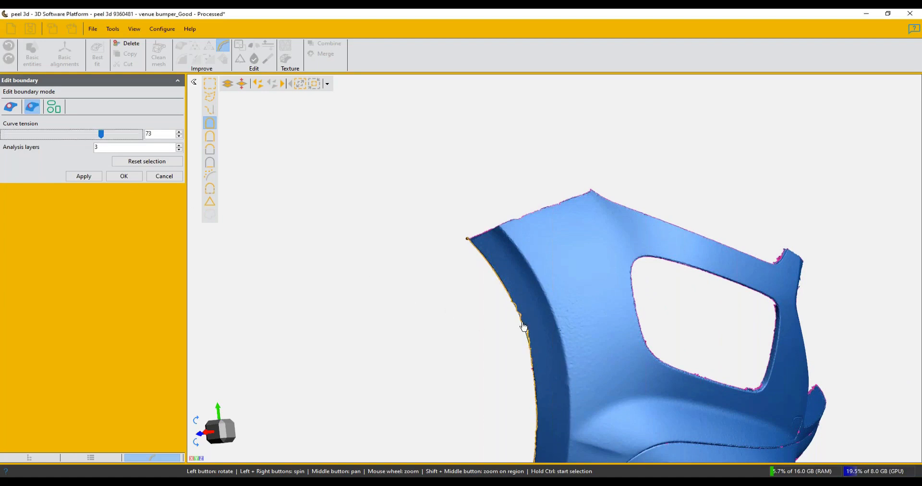
pyautogui.moveTo(102, 135); pyautogui.dragTo(160, 143)
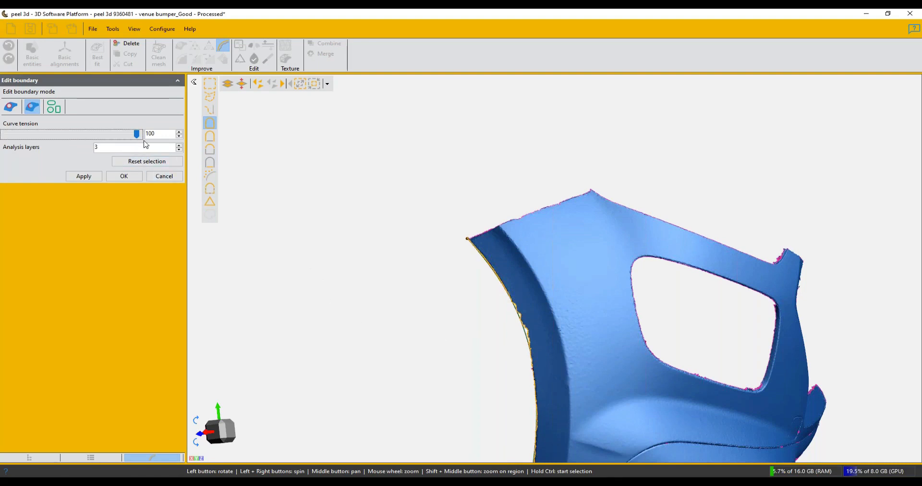
pyautogui.scroll(-3, 531, 374)
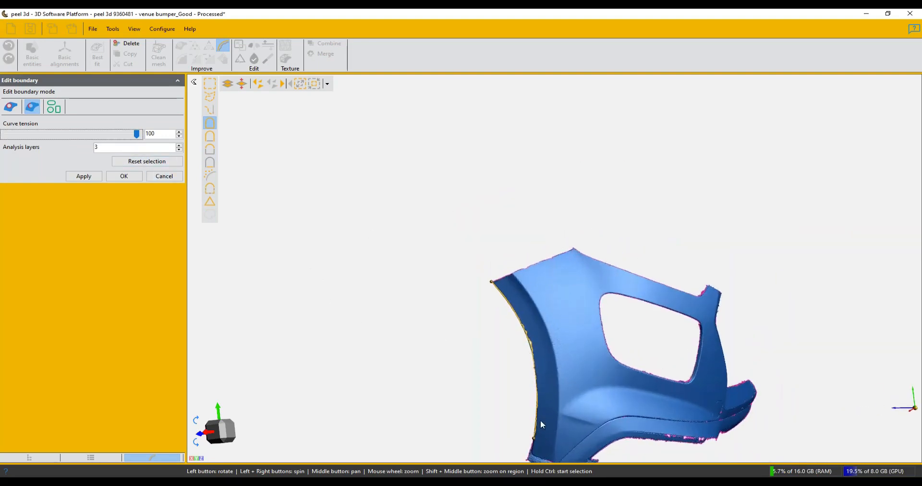
pyautogui.scroll(3, 534, 394)
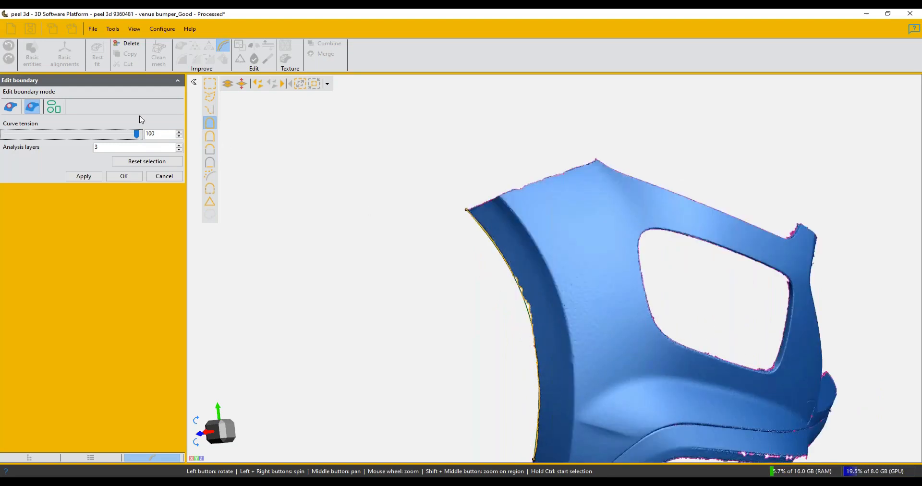
pyautogui.moveTo(136, 135); pyautogui.dragTo(129, 134)
pyautogui.click(87, 180)
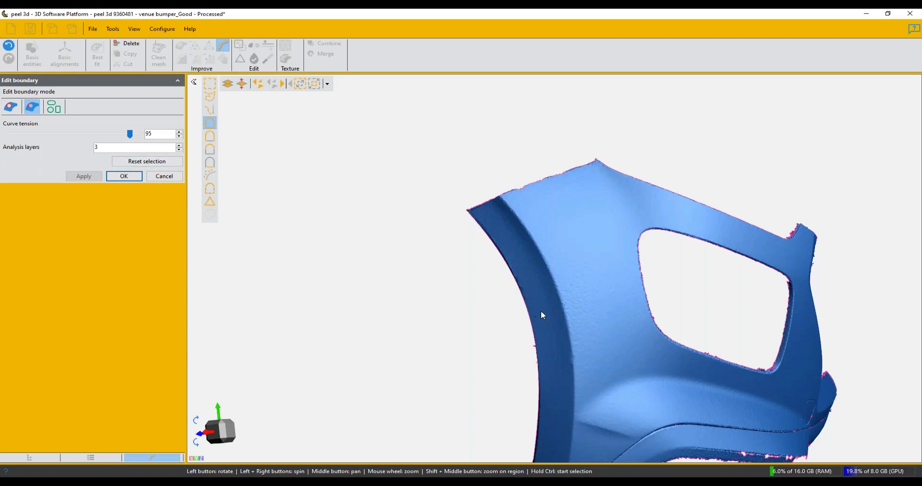
pyautogui.scroll(10, 546, 365)
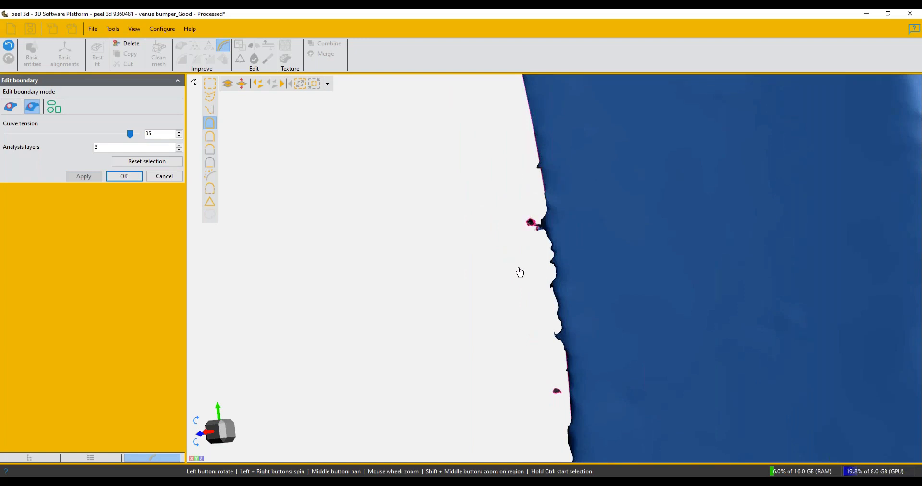
pyautogui.scroll(-1, 496, 269)
pyautogui.scroll(-5, 503, 278)
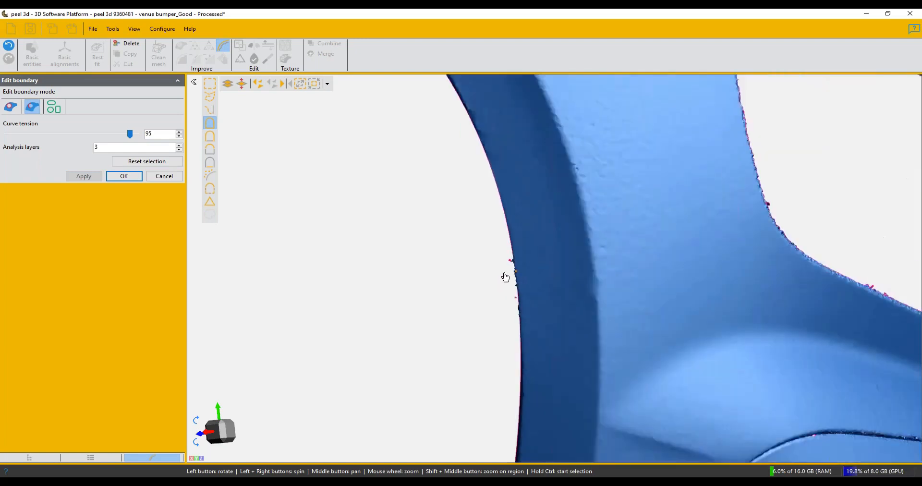
pyautogui.moveTo(492, 265)
pyautogui.mouseDown()
pyautogui.moveTo(472, 265)
pyautogui.moveTo(481, 265)
pyautogui.mouseUp()
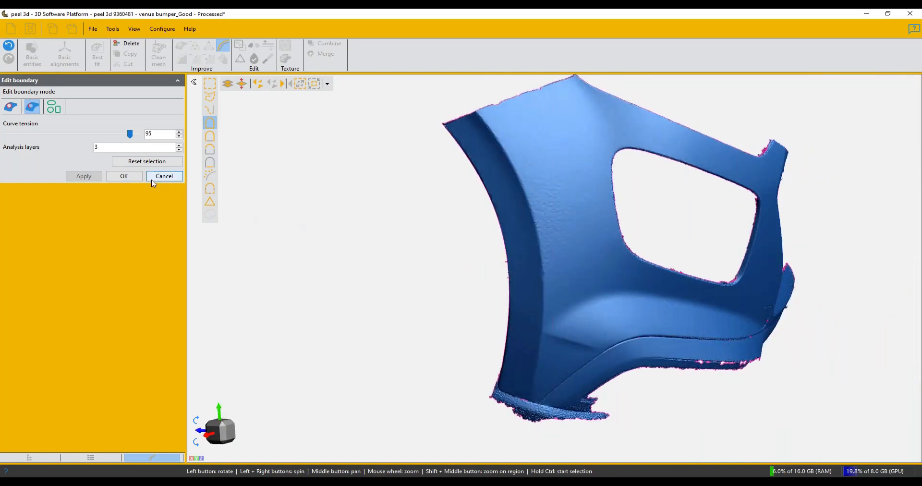
pyautogui.click(124, 176)
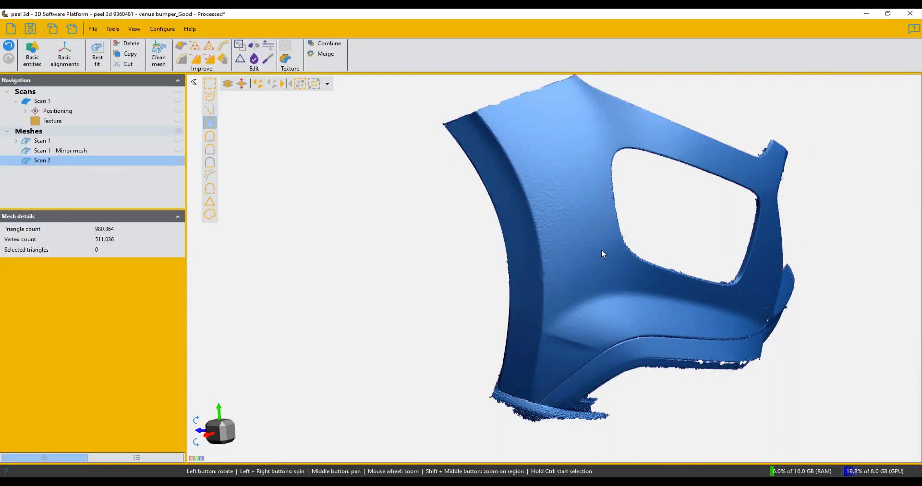
# Step: Smooth the bumpy surface between the wheel arch and the large opening with Sandpaper, using brush size 51 and smoothing strength 50
pyautogui.moveTo(636, 303); pyautogui.dragTo(608, 299)
pyautogui.scroll(-2, 546, 248)
pyautogui.scroll(4, 533, 232)
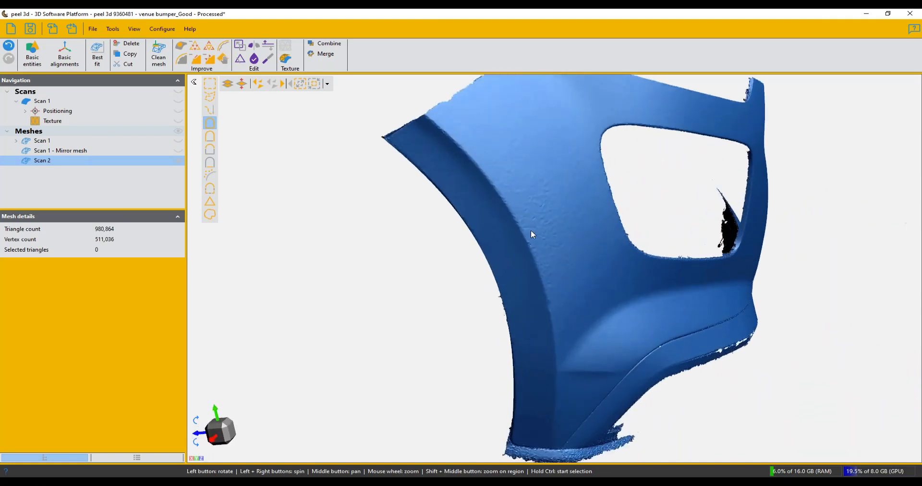
pyautogui.moveTo(537, 251); pyautogui.dragTo(540, 267)
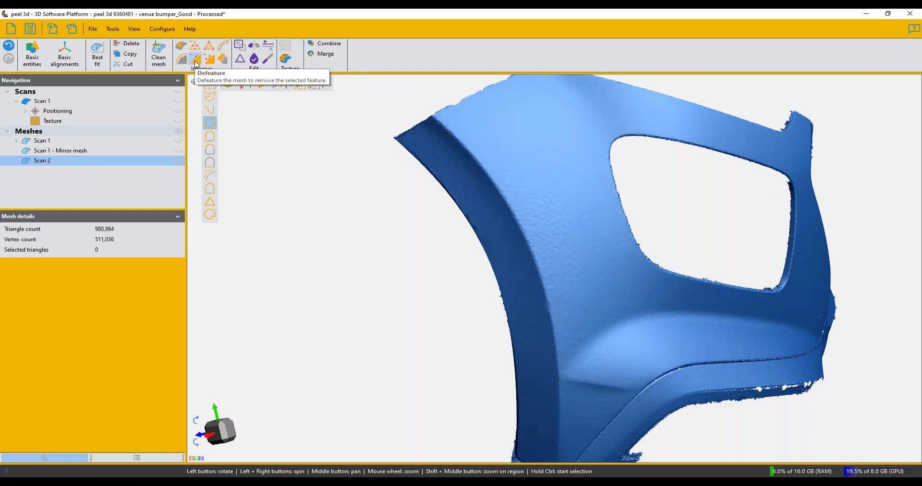
pyautogui.click(224, 60)
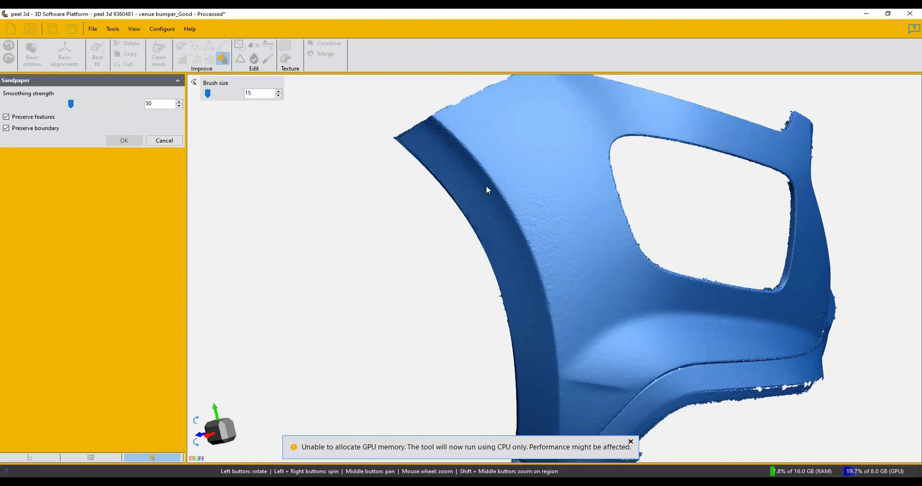
pyautogui.moveTo(208, 94); pyautogui.dragTo(216, 96)
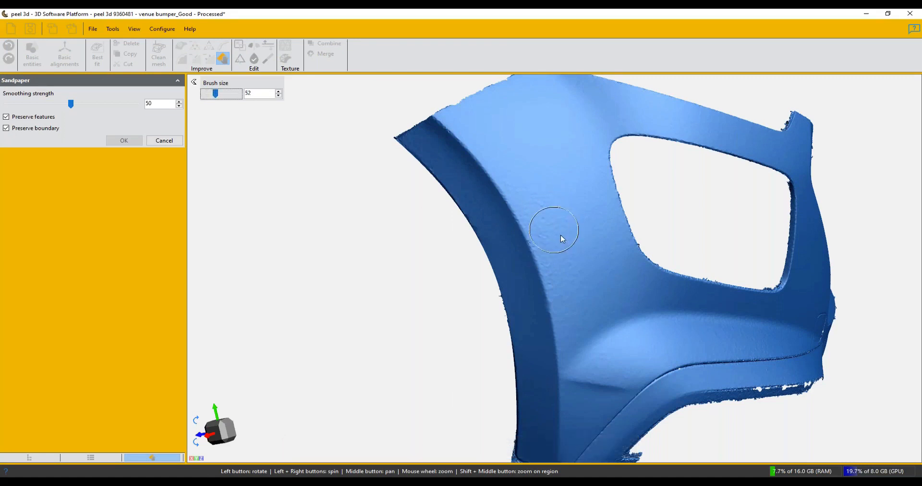
pyautogui.moveTo(557, 226)
pyautogui.mouseDown()
pyautogui.moveTo(553, 216)
pyautogui.moveTo(565, 226)
pyautogui.moveTo(527, 195)
pyautogui.moveTo(560, 290)
pyautogui.moveTo(580, 288)
pyautogui.moveTo(568, 246)
pyautogui.moveTo(510, 171)
pyautogui.moveTo(529, 154)
pyautogui.moveTo(578, 203)
pyautogui.moveTo(600, 256)
pyautogui.moveTo(583, 152)
pyautogui.moveTo(562, 206)
pyautogui.moveTo(568, 349)
pyautogui.moveTo(592, 314)
pyautogui.moveTo(621, 307)
pyautogui.moveTo(607, 263)
pyautogui.moveTo(576, 284)
pyautogui.moveTo(538, 226)
pyautogui.moveTo(551, 254)
pyautogui.moveTo(581, 276)
pyautogui.moveTo(552, 185)
pyautogui.mouseUp()
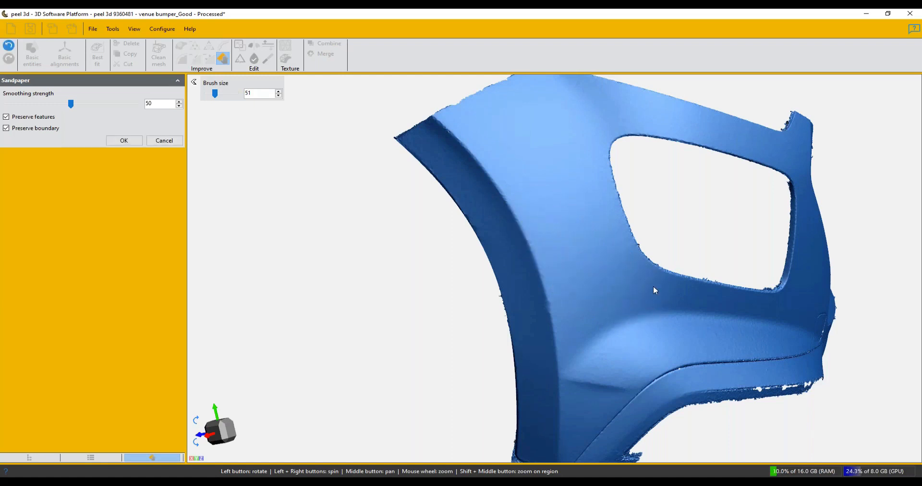
# Step: Sand the contoured surface below the large opening with the same brush and accept the Sandpaper smoothing
pyautogui.moveTo(653, 285); pyautogui.dragTo(684, 326)
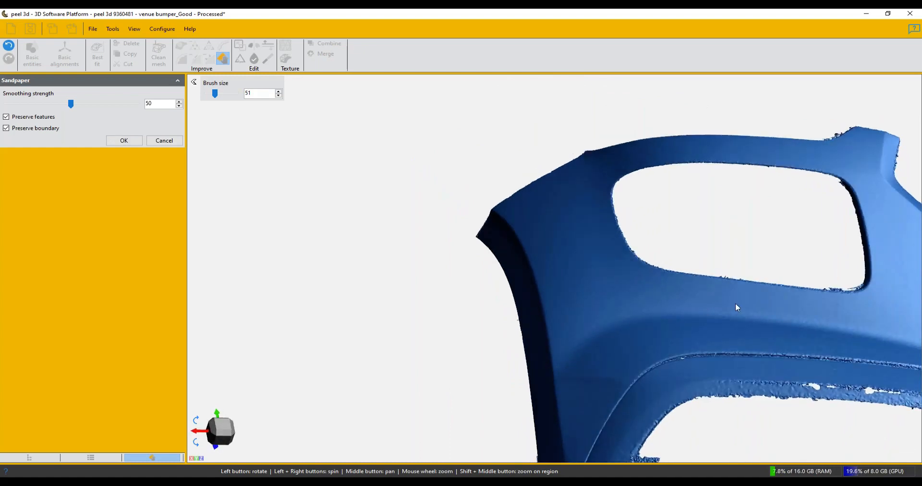
pyautogui.scroll(4, 737, 307)
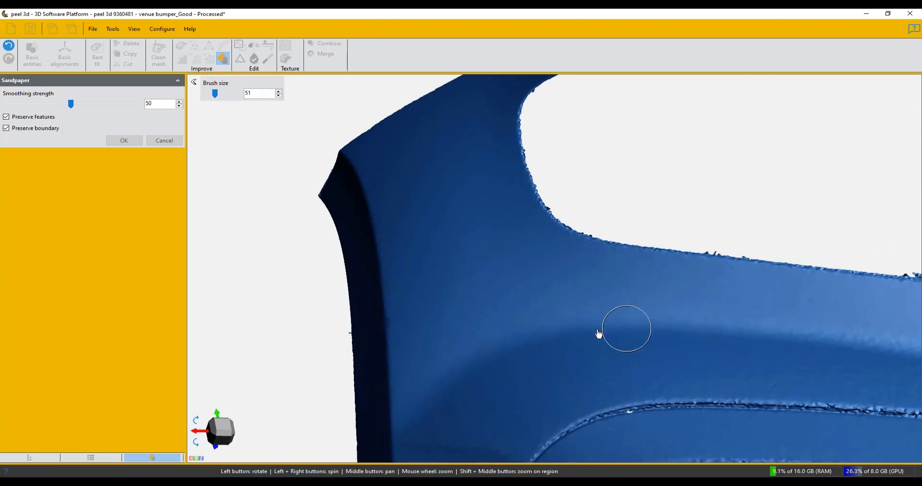
pyautogui.moveTo(598, 333); pyautogui.dragTo(550, 267)
pyautogui.moveTo(432, 218)
pyautogui.mouseDown()
pyautogui.moveTo(455, 231)
pyautogui.moveTo(438, 232)
pyautogui.mouseUp()
pyautogui.scroll(-3, 370, 240)
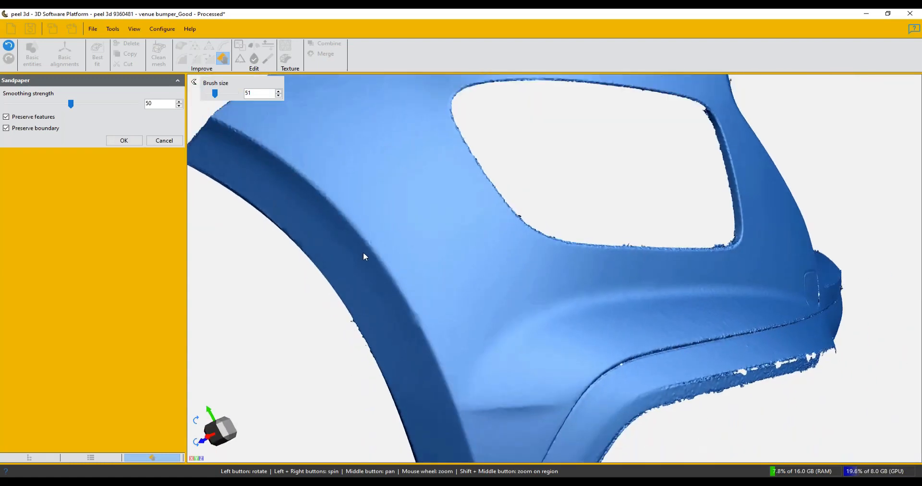
pyautogui.scroll(6, 367, 247)
pyautogui.scroll(2, 369, 249)
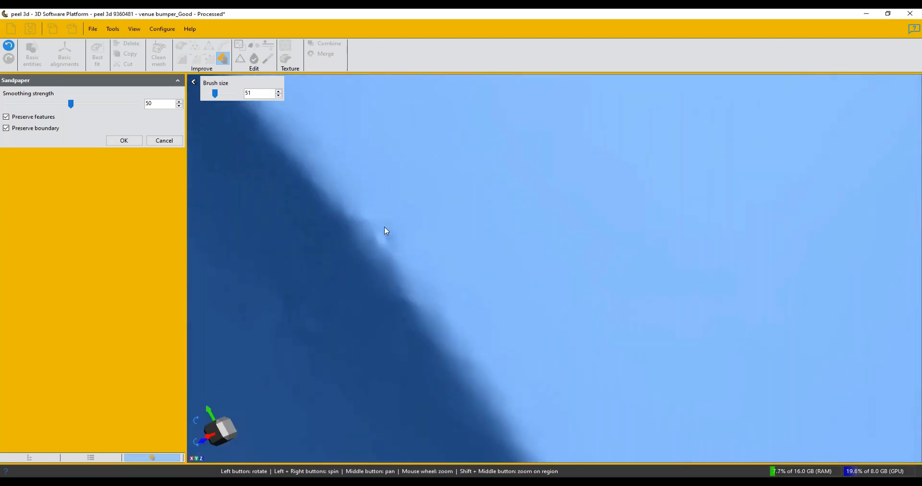
pyautogui.click(137, 142)
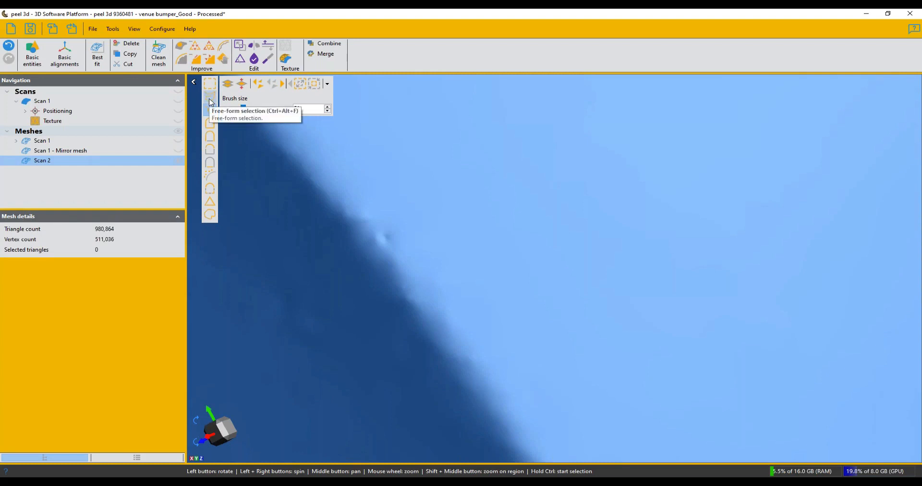
# Step: Select the small bump on the wheel arch's outer crease with a free-form outline, grow and shrink the selection around it, and remove it with Defeature
pyautogui.click(210, 100)
pyautogui.moveTo(388, 253)
pyautogui.mouseDown()
pyautogui.moveTo(376, 251)
pyautogui.moveTo(401, 238)
pyautogui.moveTo(381, 216)
pyautogui.moveTo(372, 225)
pyautogui.mouseUp()
pyautogui.rightClick(357, 242)
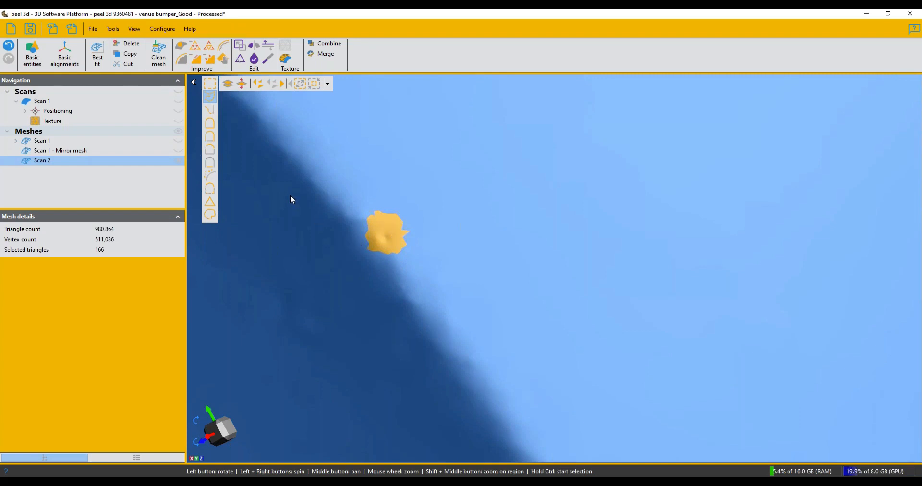
pyautogui.click(301, 84)
pyautogui.click(300, 85)
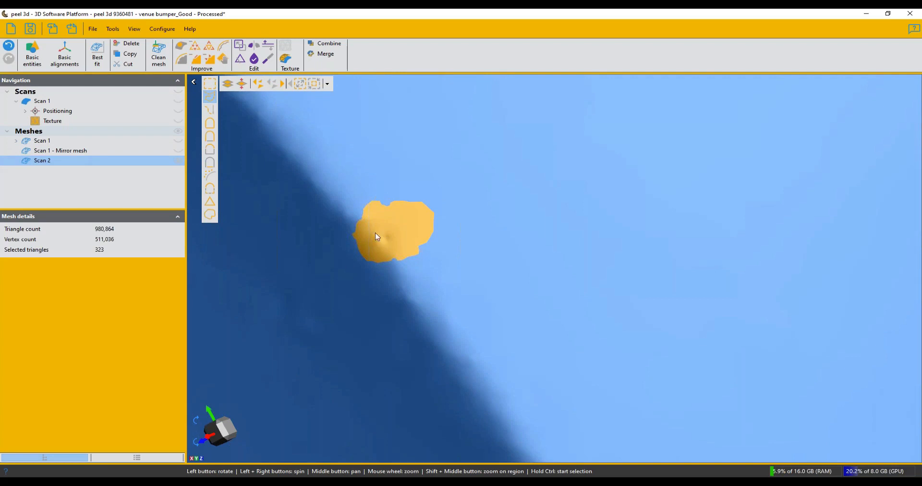
pyautogui.click(317, 90)
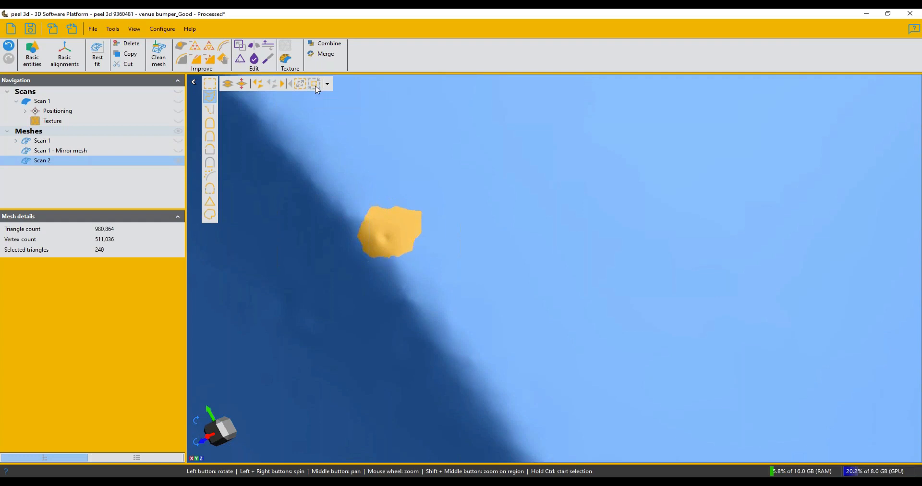
pyautogui.click(317, 89)
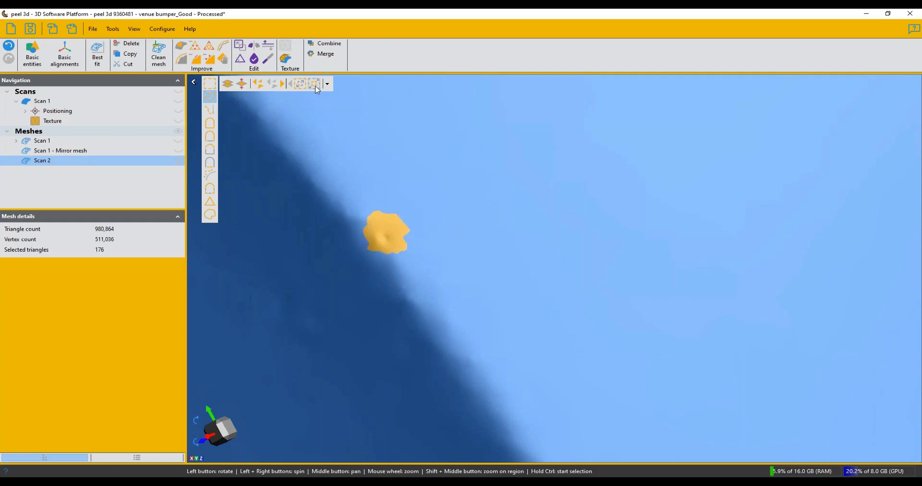
pyautogui.click(197, 61)
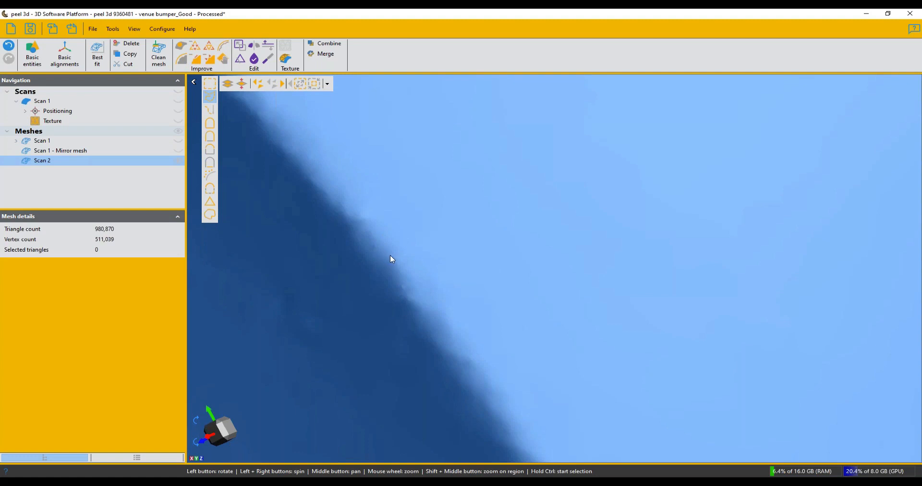
pyautogui.scroll(-4, 406, 284)
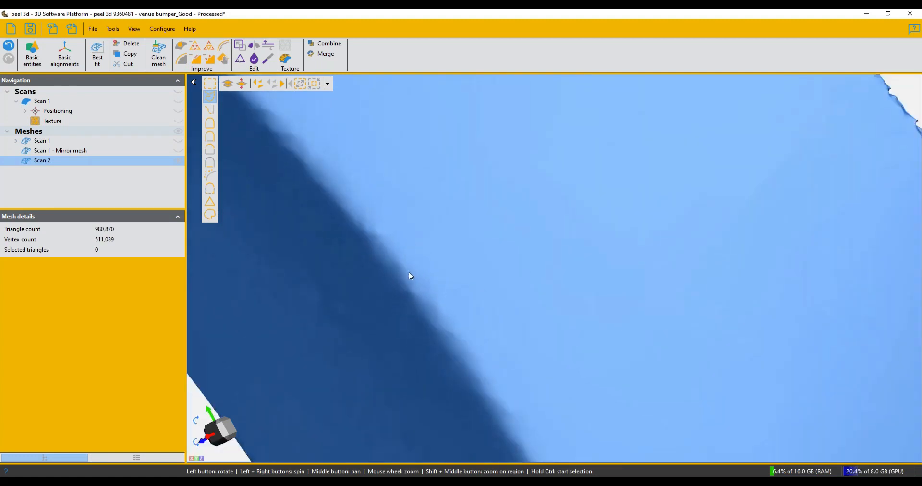
pyautogui.scroll(-6, 408, 282)
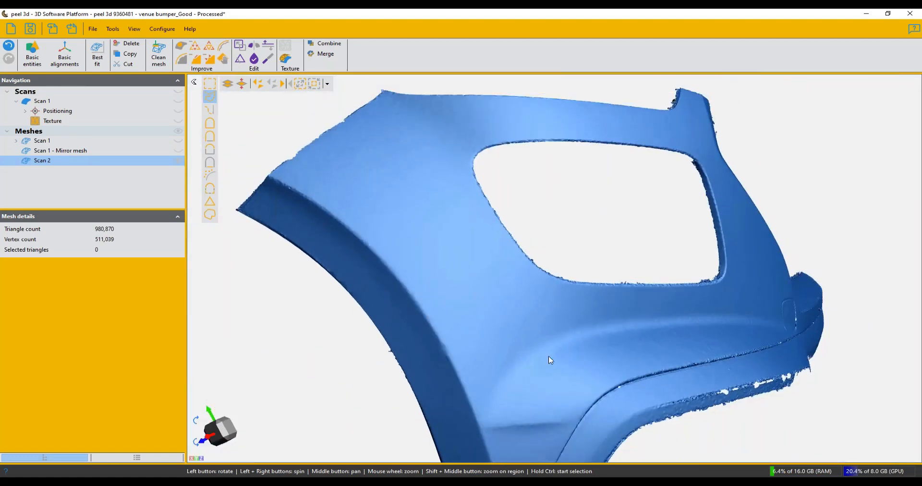
# Step: Fill the notch in the jagged boundary above the wheel arch by bridging its two ends with a partial low-curvature hole fill
pyautogui.moveTo(549, 360); pyautogui.dragTo(795, 389)
pyautogui.moveTo(548, 281); pyautogui.dragTo(429, 168)
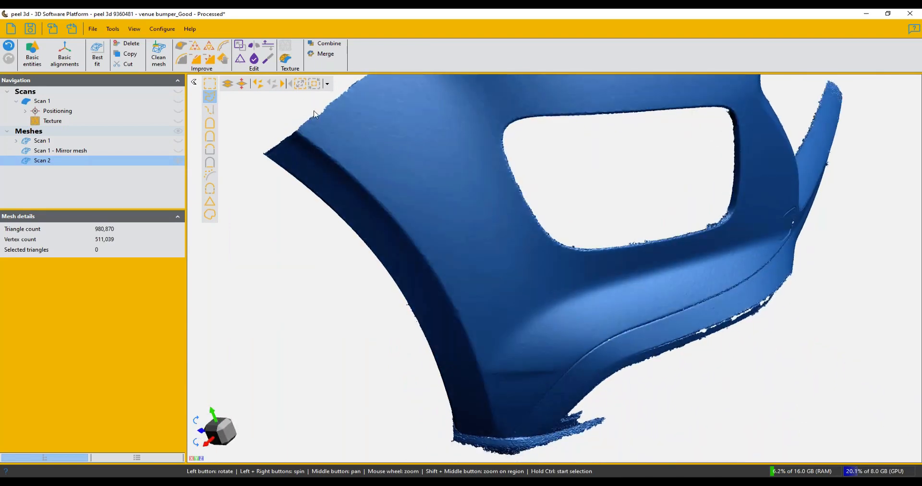
pyautogui.scroll(6, 314, 114)
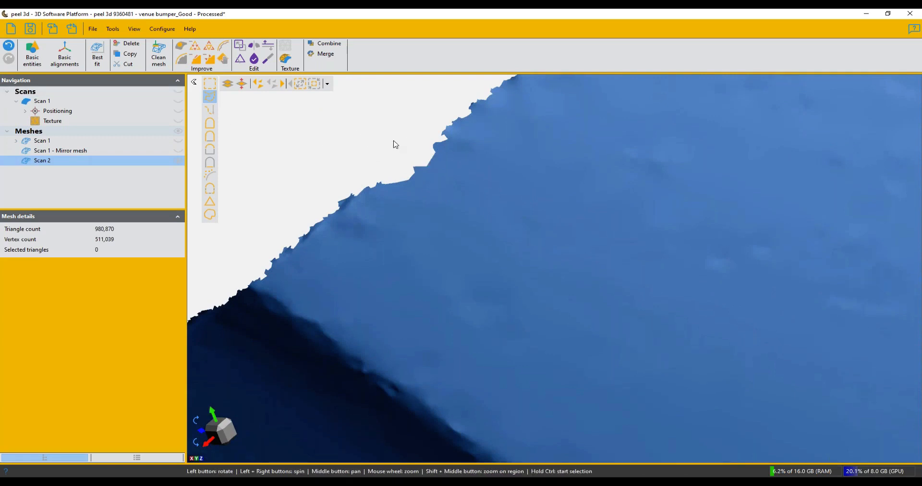
pyautogui.moveTo(385, 142); pyautogui.dragTo(397, 185)
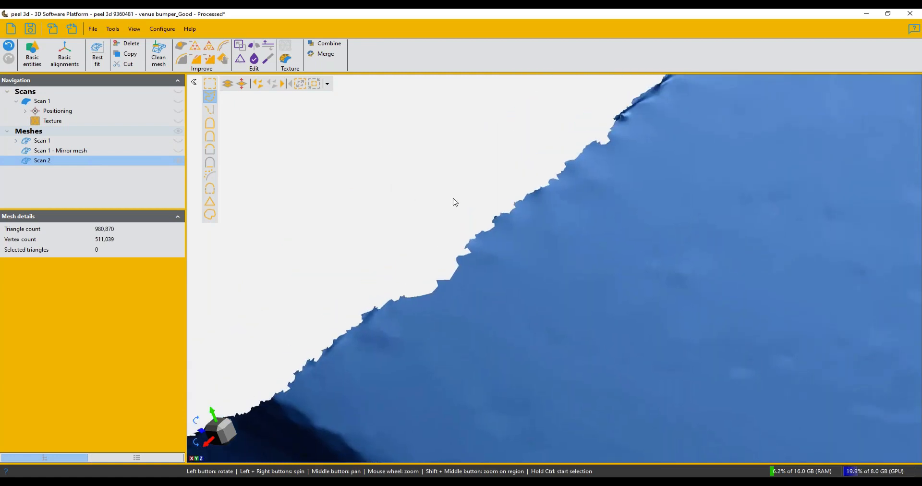
pyautogui.moveTo(543, 275); pyautogui.dragTo(624, 328)
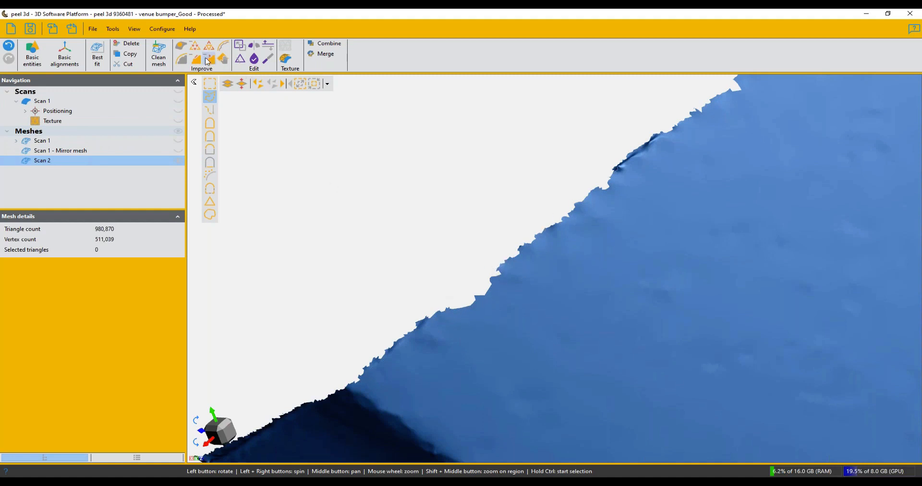
pyautogui.click(181, 48)
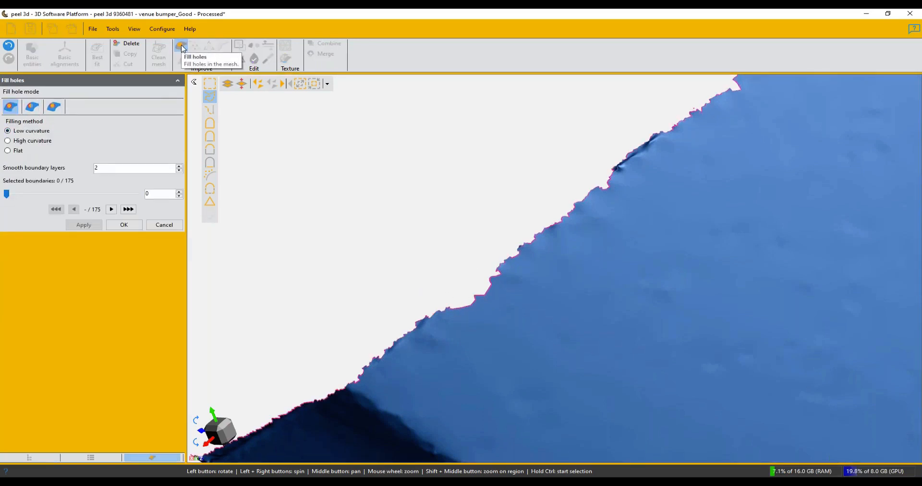
pyautogui.click(32, 107)
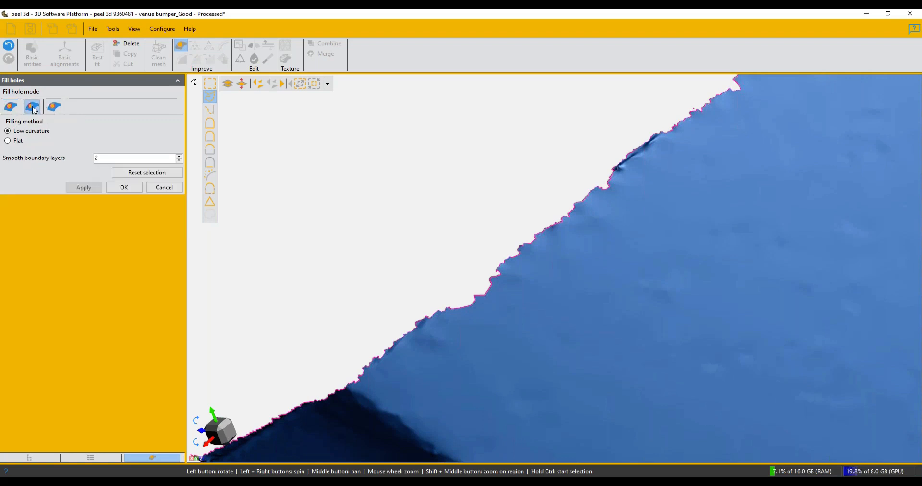
pyautogui.click(447, 307)
pyautogui.click(497, 268)
pyautogui.click(441, 294)
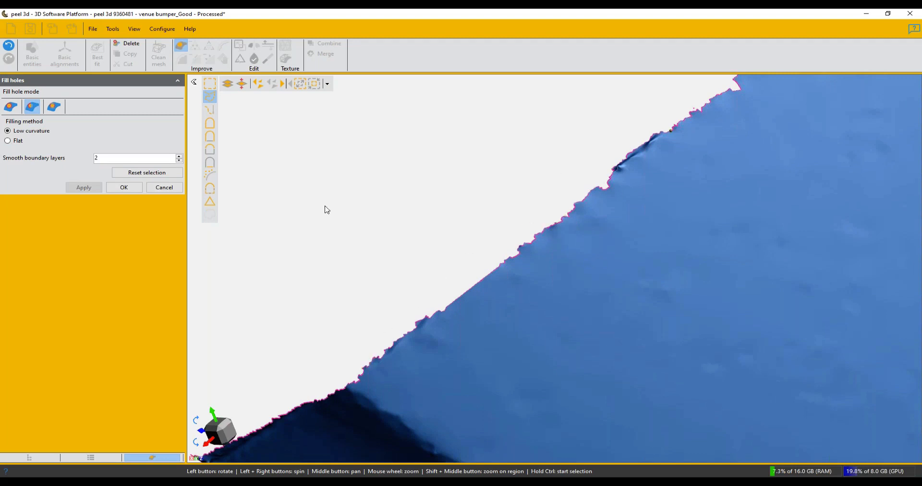
pyautogui.click(125, 188)
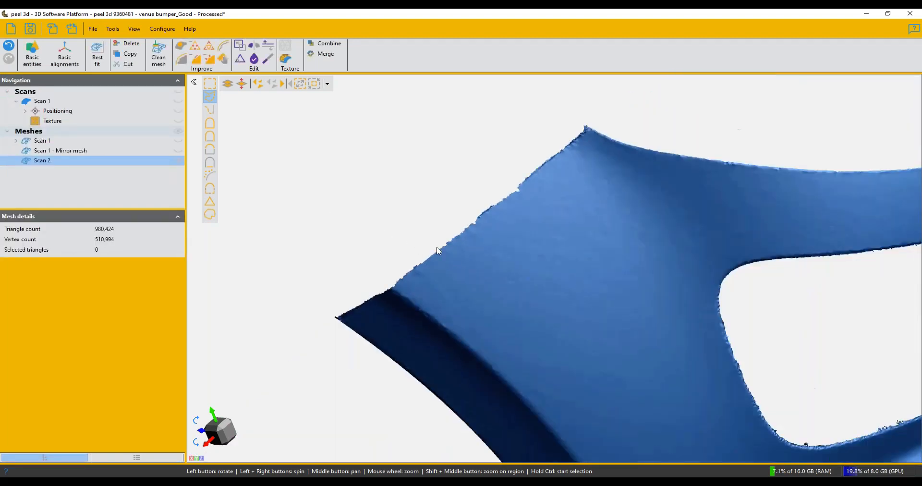
# Step: Fill the small hole in the groove around the rounded square cover as a complete hole using the low-curvature method
pyautogui.scroll(-3, 458, 247)
pyautogui.moveTo(583, 340)
pyautogui.mouseDown()
pyautogui.moveTo(563, 333)
pyautogui.moveTo(587, 333)
pyautogui.mouseUp()
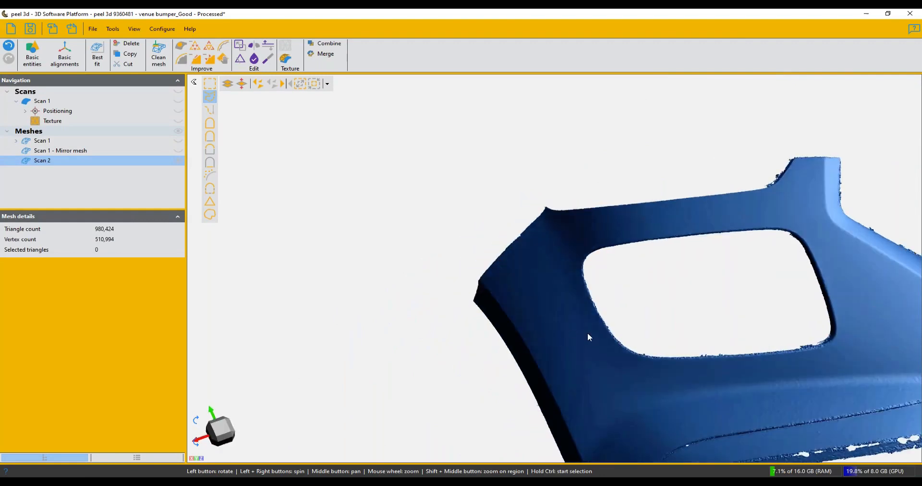
pyautogui.scroll(-3, 588, 336)
pyautogui.scroll(5, 767, 346)
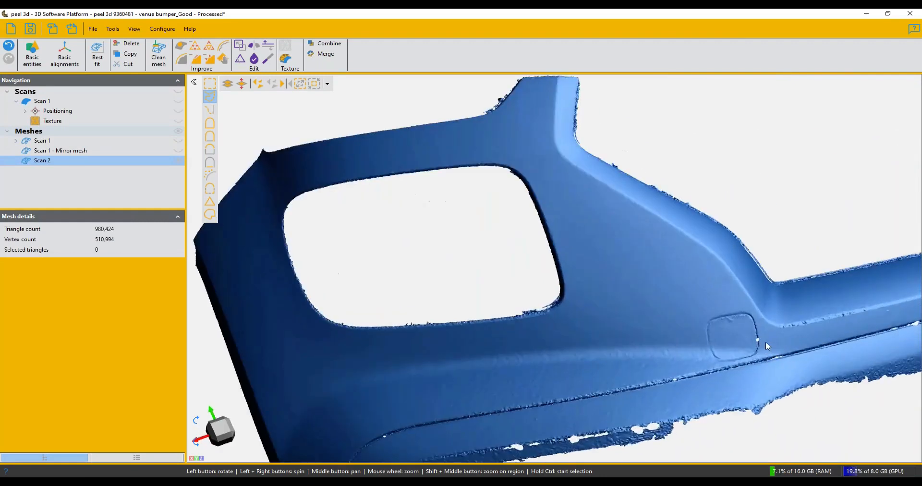
pyautogui.scroll(8, 765, 346)
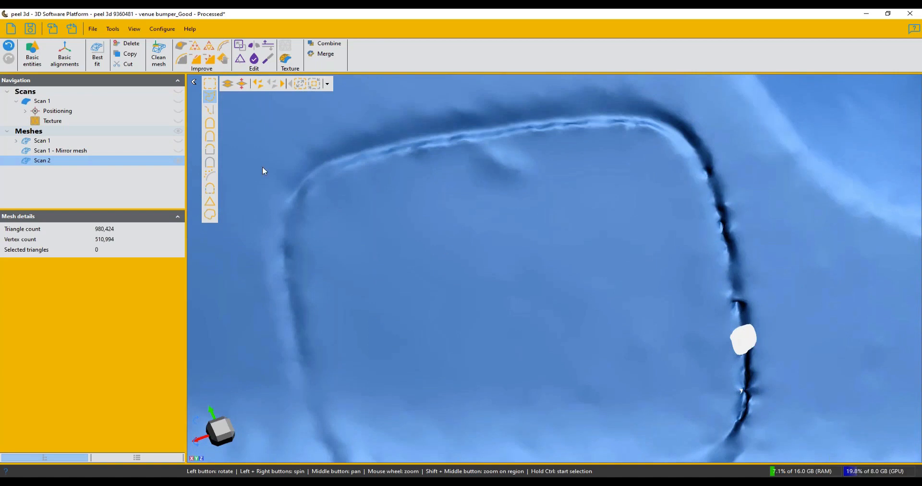
pyautogui.click(182, 47)
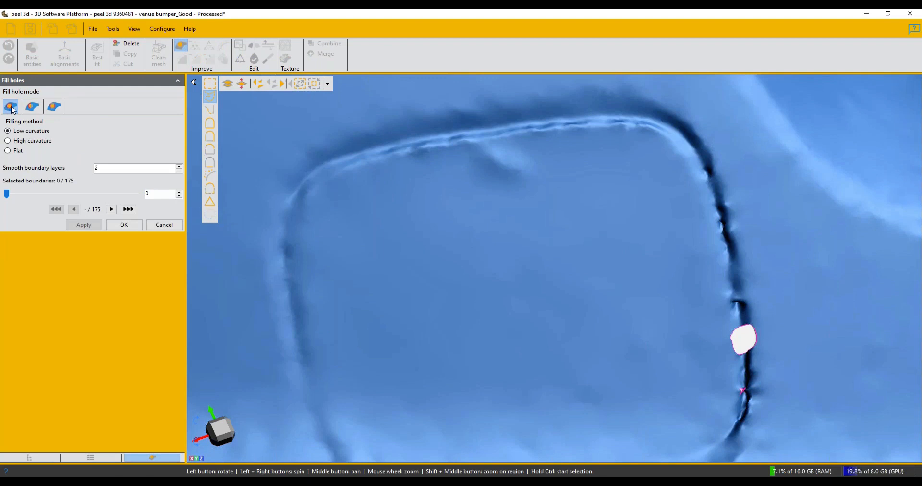
pyautogui.click(748, 333)
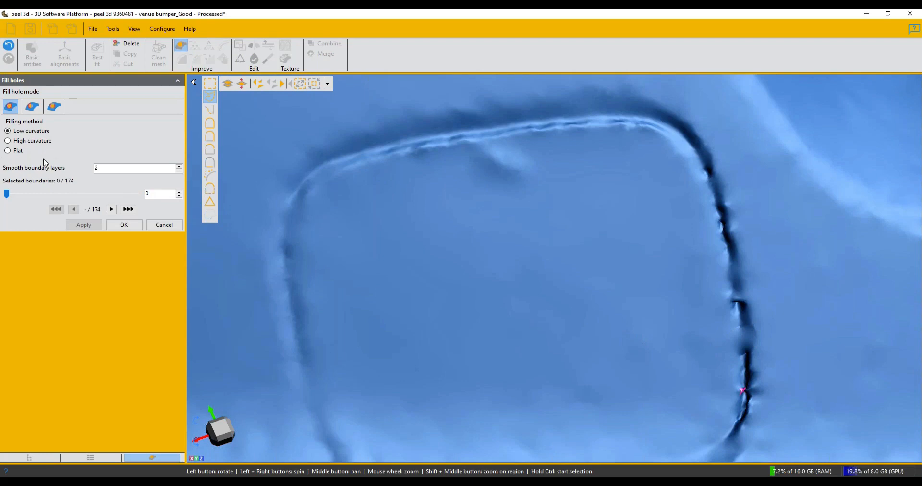
pyautogui.click(120, 226)
# Step: Examine the bumper mesh as a whole and its long horizontal section for surfaces usable as alignment references
pyautogui.moveTo(349, 234); pyautogui.dragTo(390, 244)
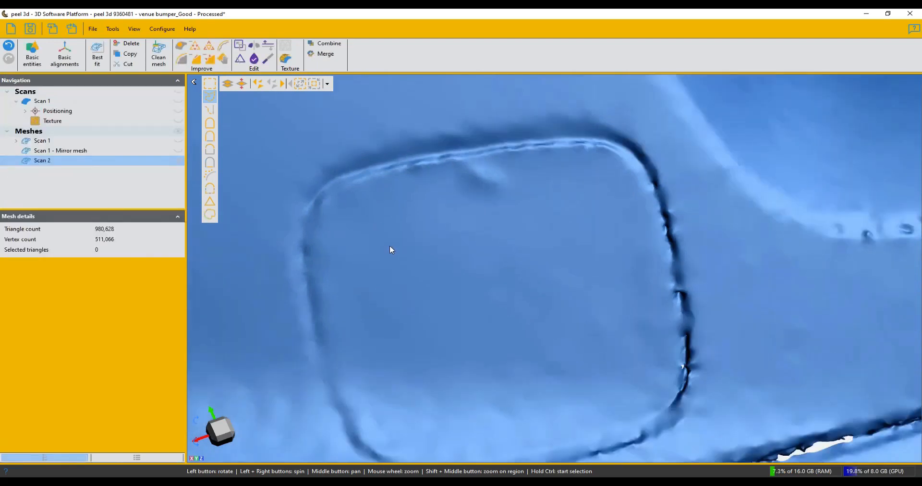
pyautogui.scroll(-10, 390, 245)
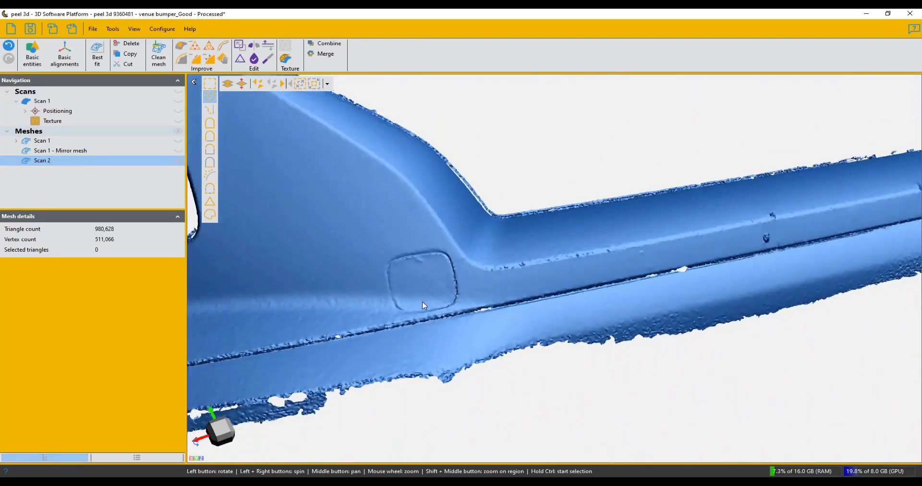
pyautogui.scroll(-6, 422, 306)
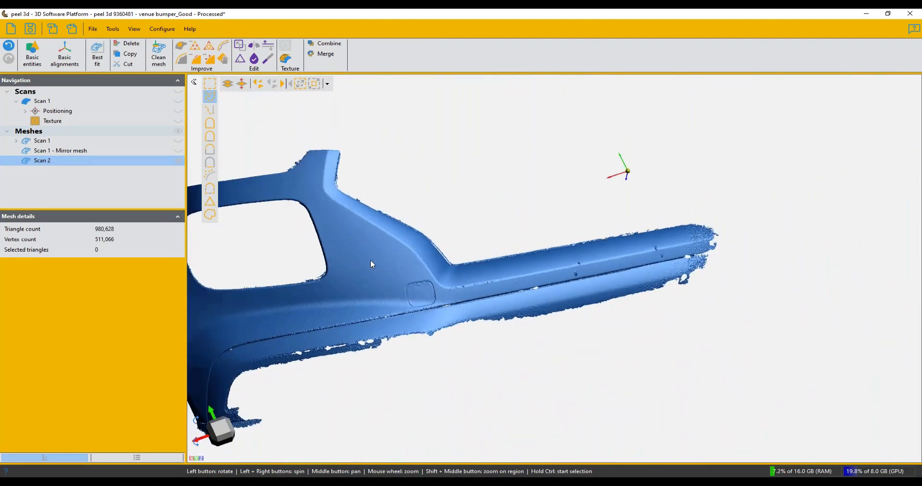
pyautogui.moveTo(374, 282); pyautogui.dragTo(401, 302)
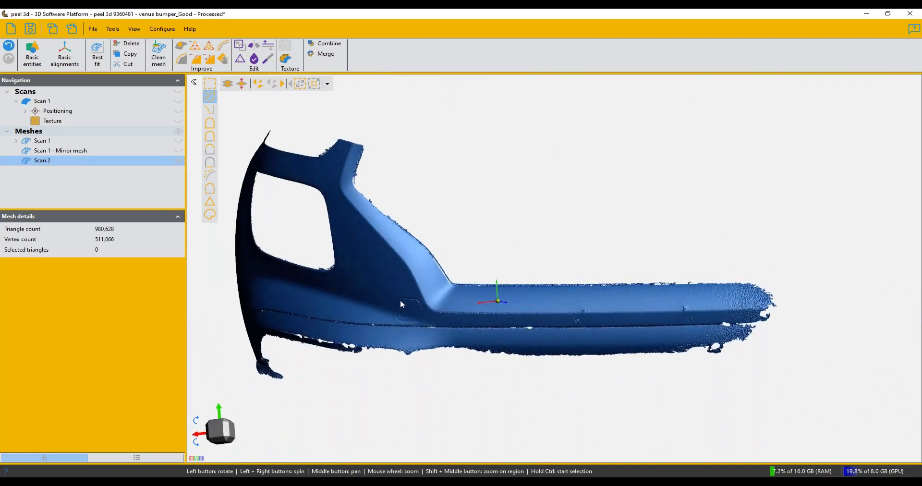
pyautogui.moveTo(571, 330); pyautogui.dragTo(613, 351)
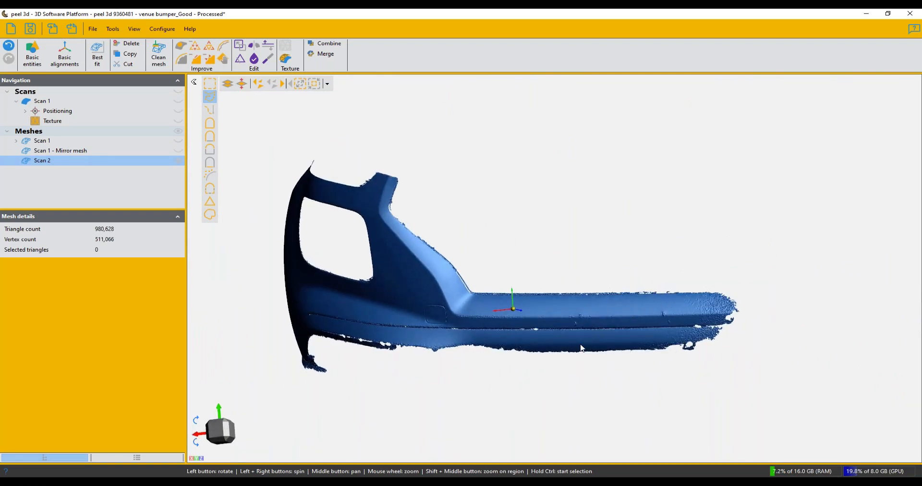
pyautogui.moveTo(535, 363)
pyautogui.mouseDown()
pyautogui.moveTo(527, 345)
pyautogui.moveTo(533, 358)
pyautogui.mouseUp()
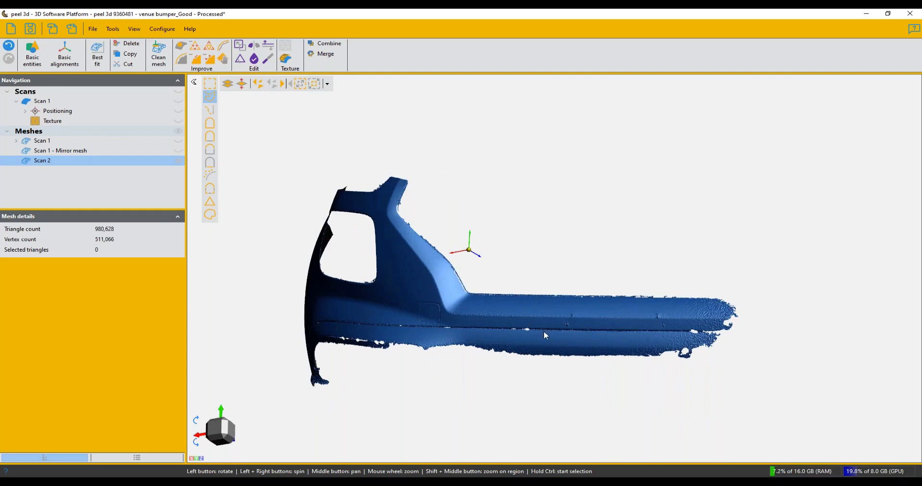
pyautogui.moveTo(627, 338); pyautogui.dragTo(632, 340)
pyautogui.scroll(5, 639, 336)
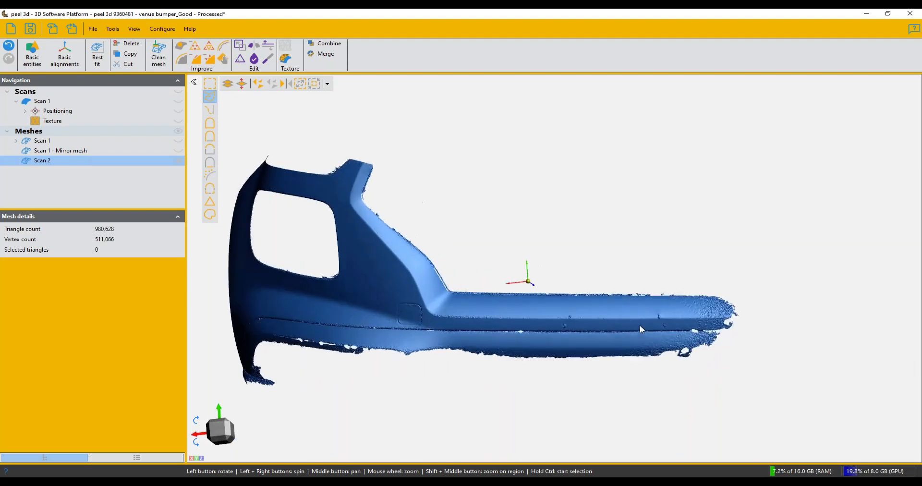
pyautogui.scroll(2, 644, 329)
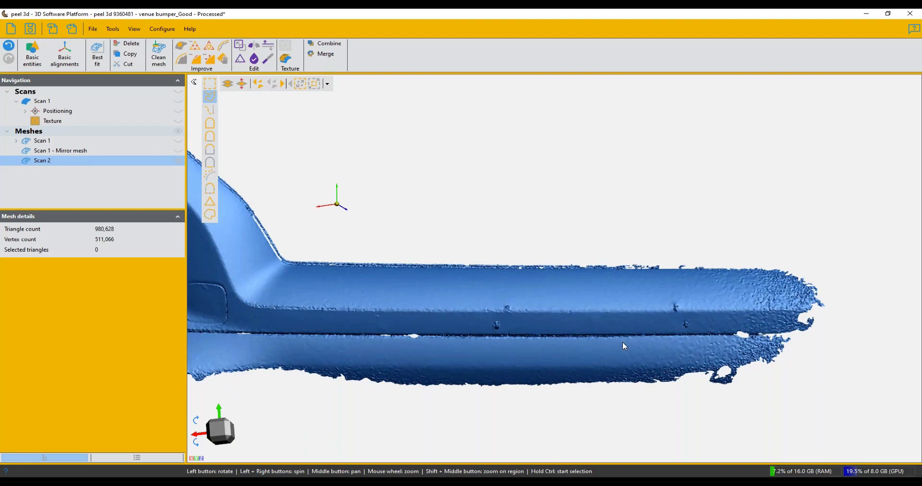
pyautogui.moveTo(594, 349); pyautogui.dragTo(622, 337)
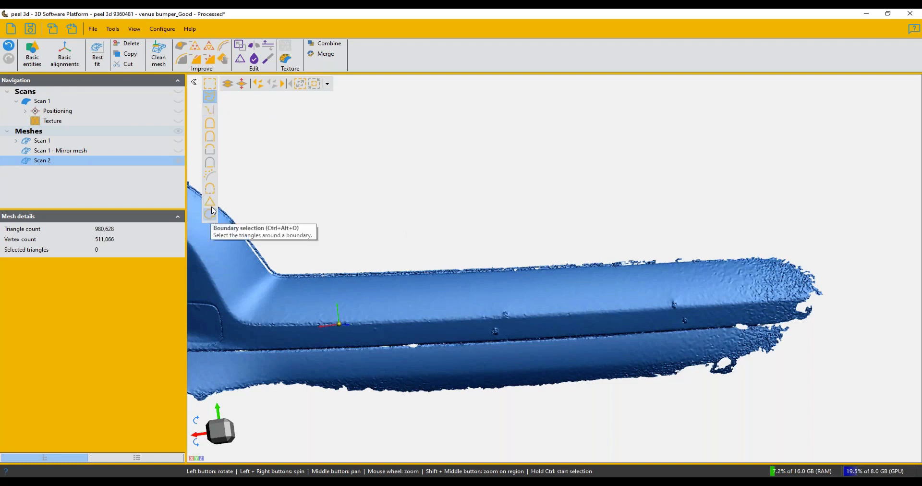
# Step: Select a strip on the long section's narrow flat face with brush size 14 and create a plane from the selected triangles
pyautogui.click(210, 111)
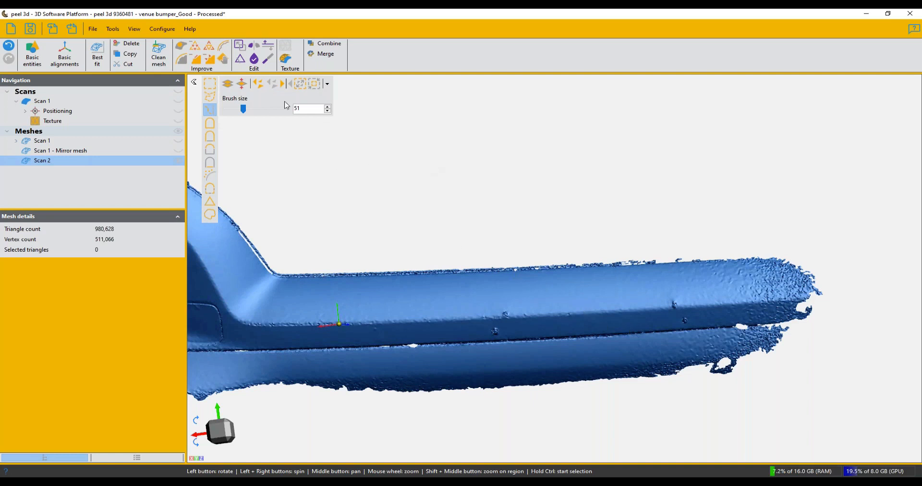
pyautogui.moveTo(248, 110); pyautogui.dragTo(237, 110)
pyautogui.moveTo(238, 111); pyautogui.dragTo(231, 110)
pyautogui.moveTo(231, 110); pyautogui.dragTo(226, 111)
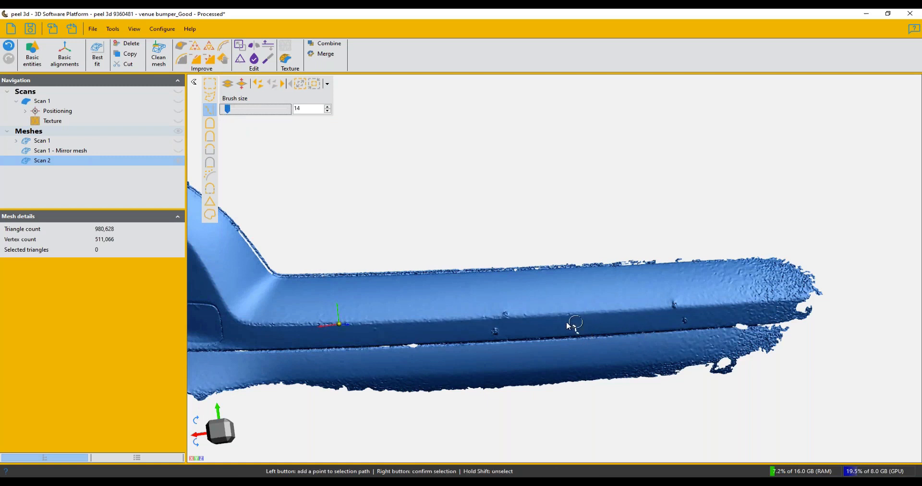
pyautogui.keyDown('ctrl'); pyautogui.click(537, 329); pyautogui.keyUp('ctrl')
pyautogui.moveTo(552, 330); pyautogui.dragTo(642, 324)
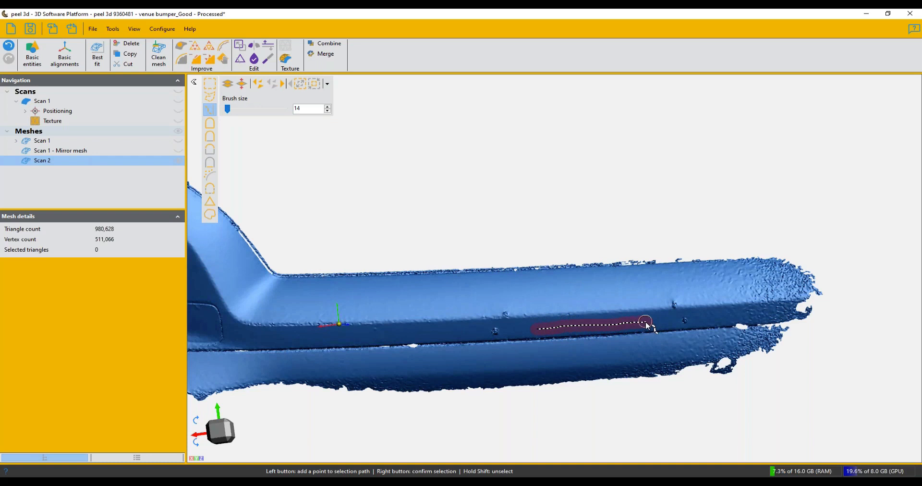
pyautogui.rightClick(645, 326)
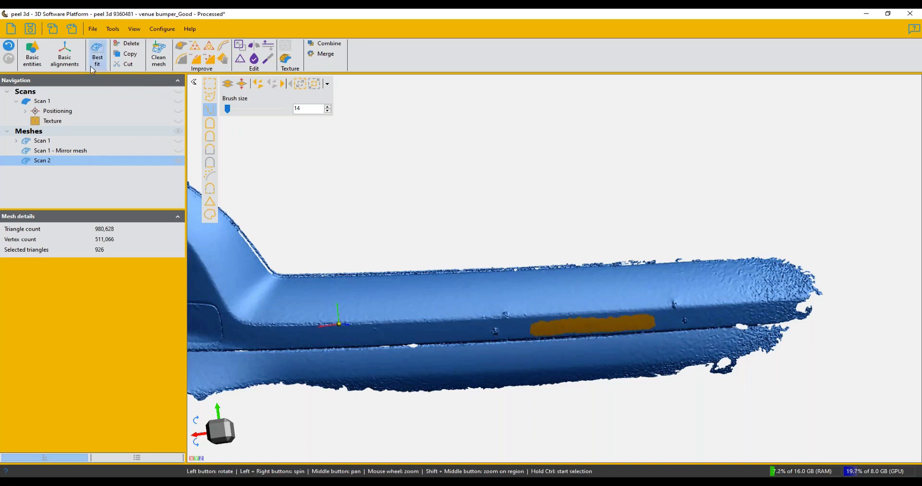
pyautogui.click(32, 58)
pyautogui.click(53, 111)
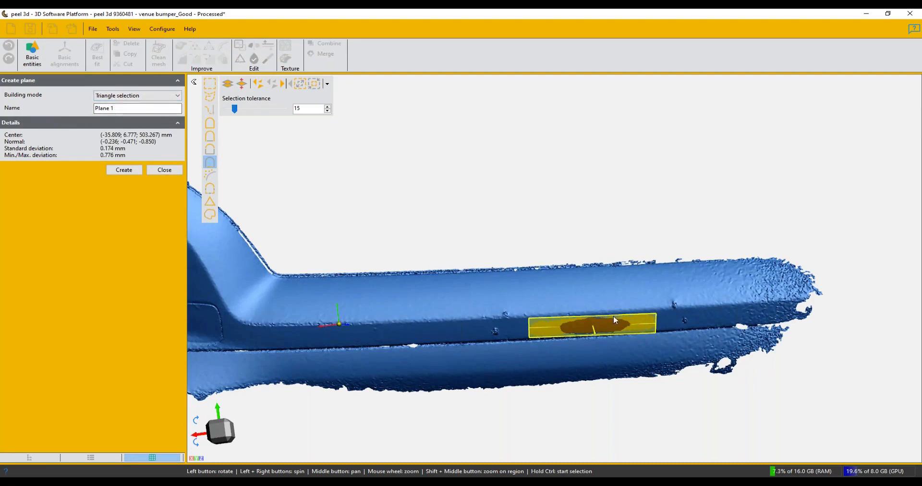
pyautogui.click(123, 172)
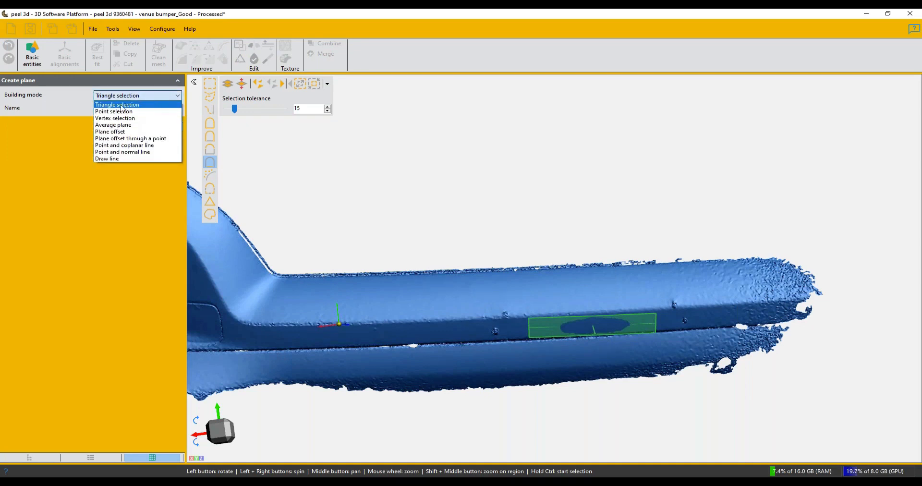
# Step: Create a second plane by vertex selection from three points spread along the long groove below the first plane
pyautogui.click(120, 118)
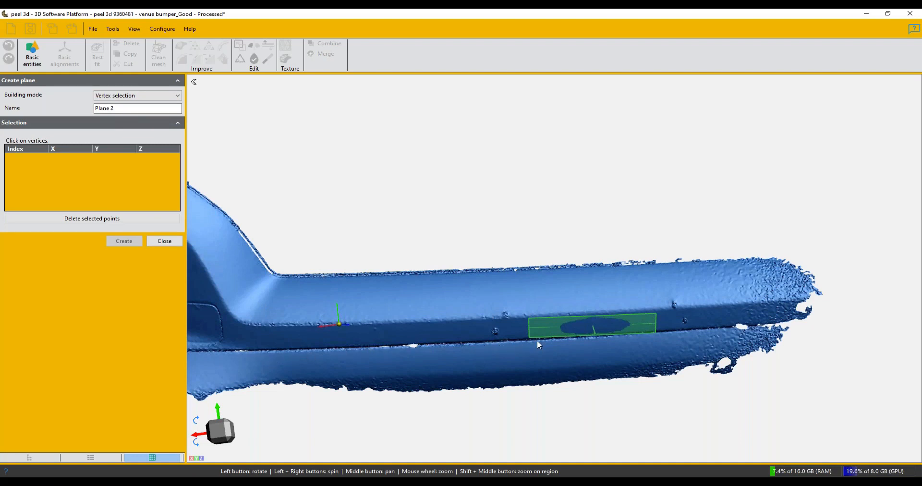
pyautogui.click(721, 327)
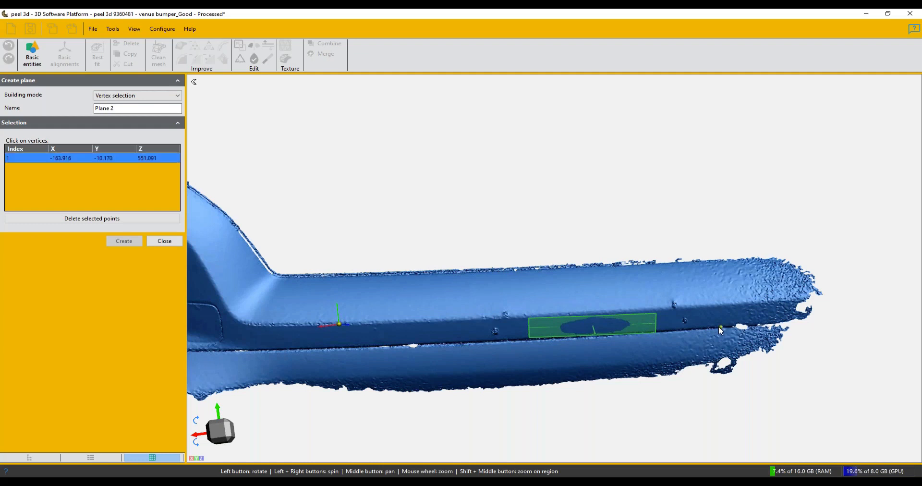
pyautogui.click(524, 340)
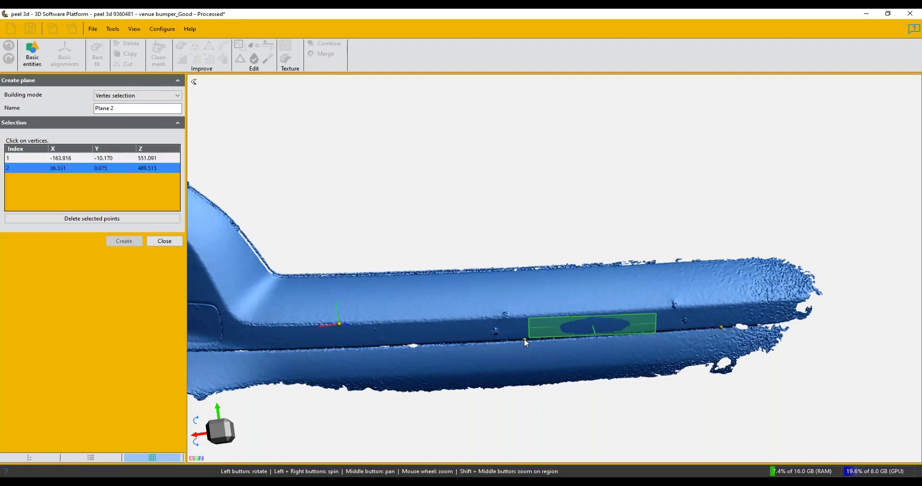
pyautogui.click(278, 350)
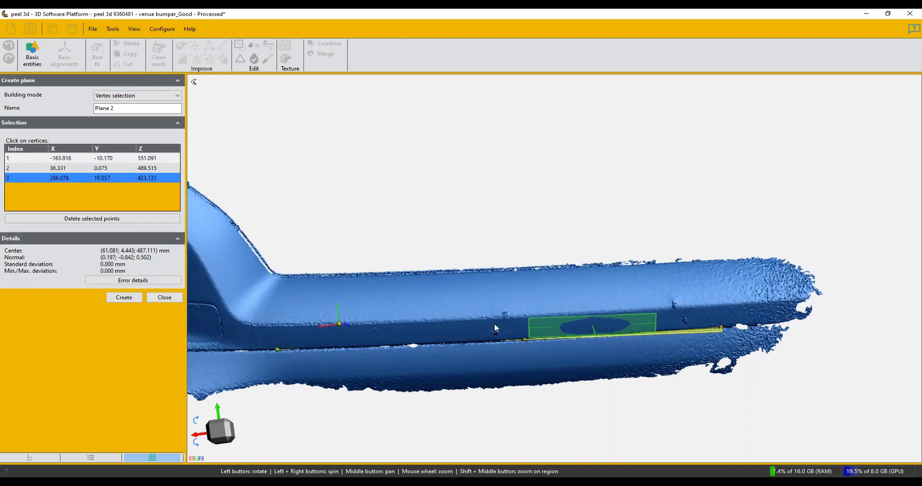
pyautogui.click(124, 297)
pyautogui.click(171, 242)
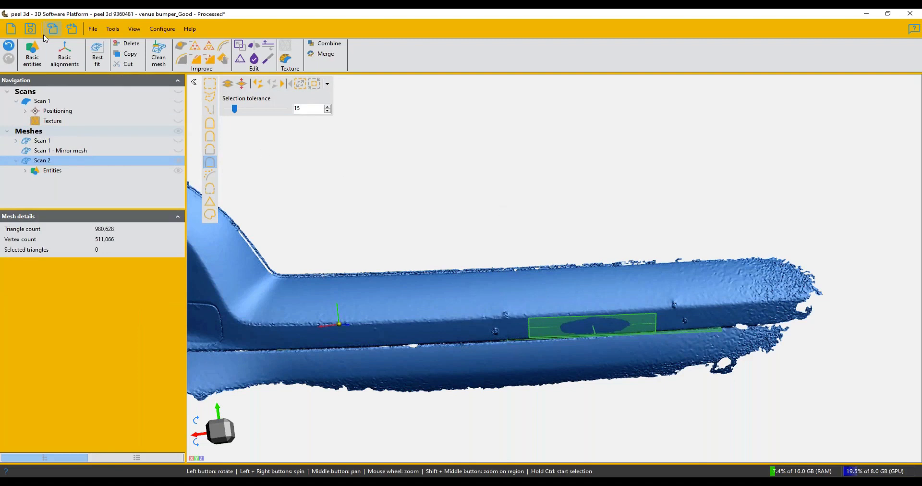
# Step: Start an entity-based alignment for the Scan 2 mesh and match Plane 1 to the origin's XZ plane
pyautogui.click(64, 54)
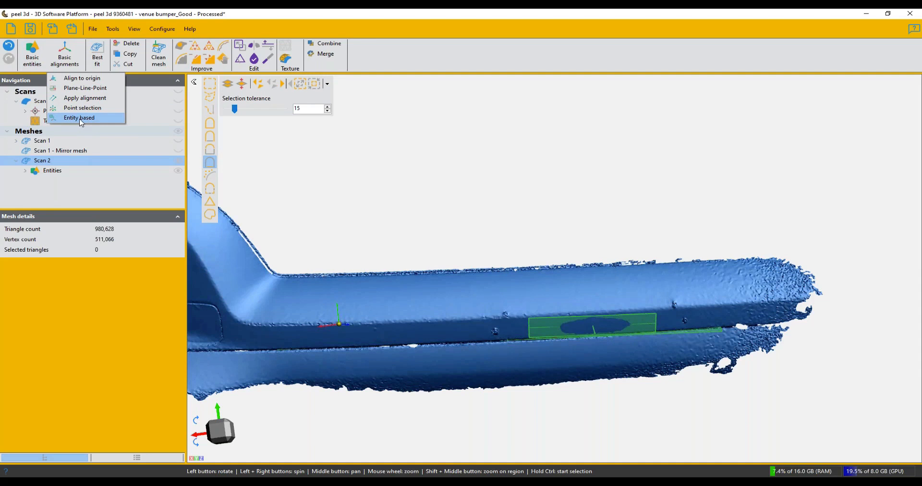
pyautogui.click(80, 117)
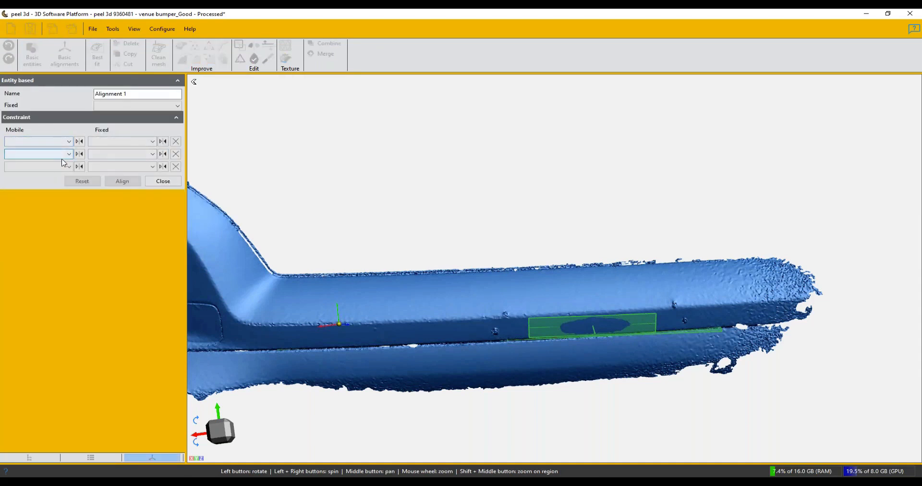
pyautogui.click(70, 142)
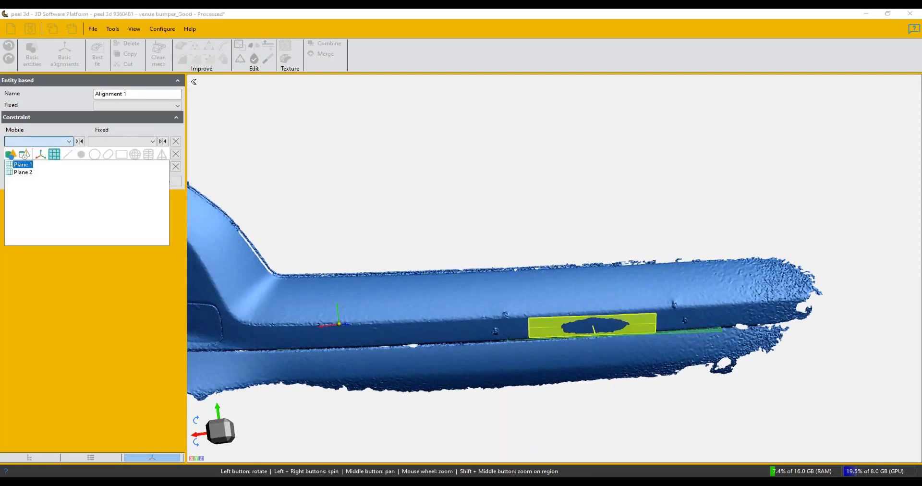
pyautogui.click(21, 165)
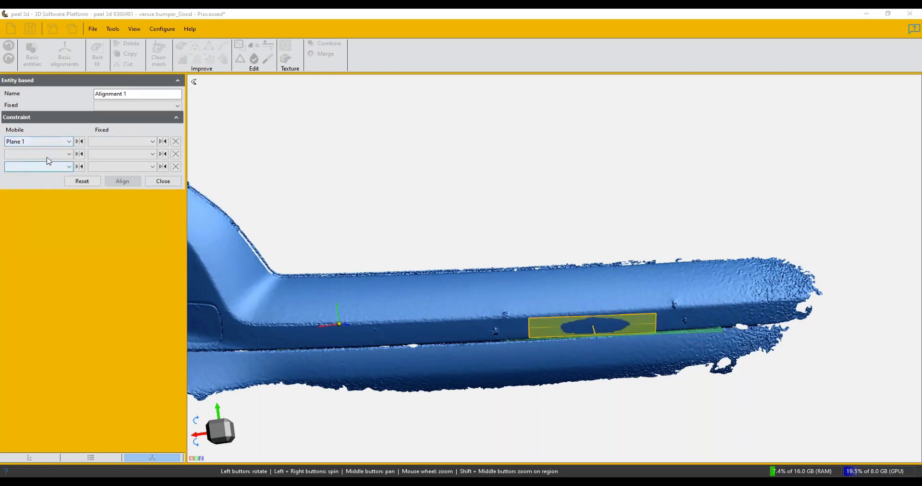
pyautogui.click(153, 142)
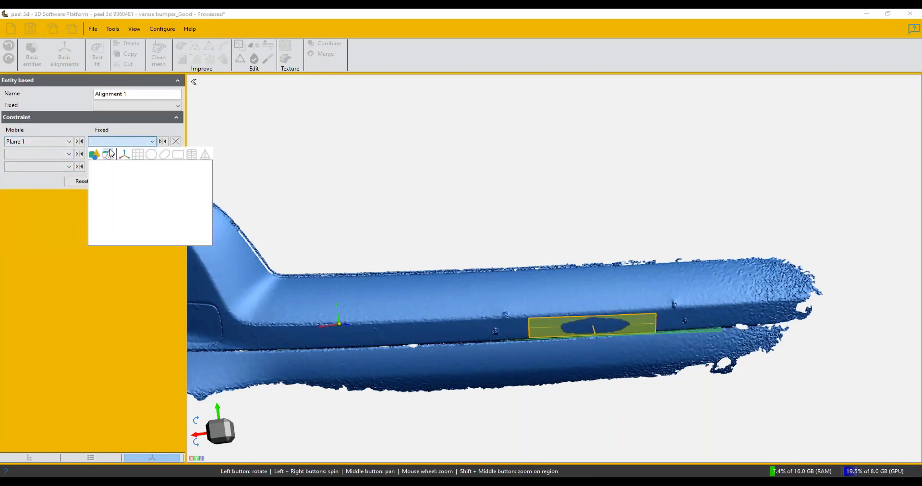
pyautogui.click(124, 154)
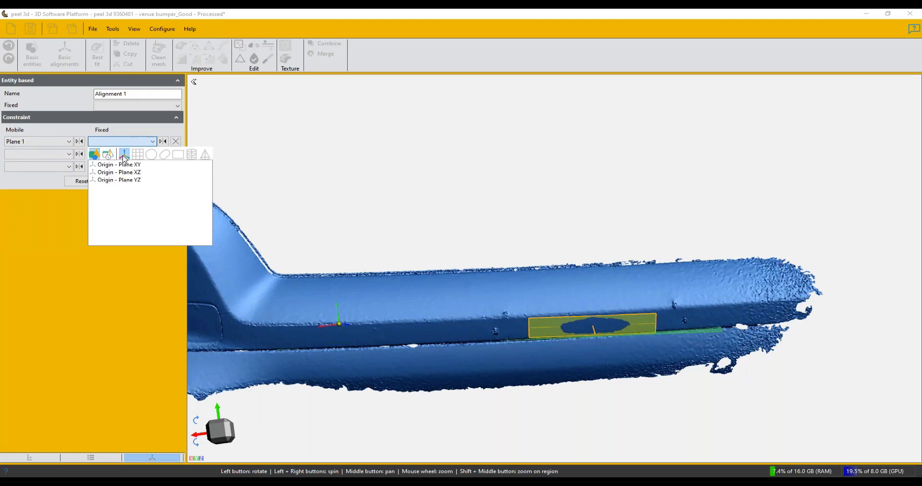
pyautogui.click(141, 173)
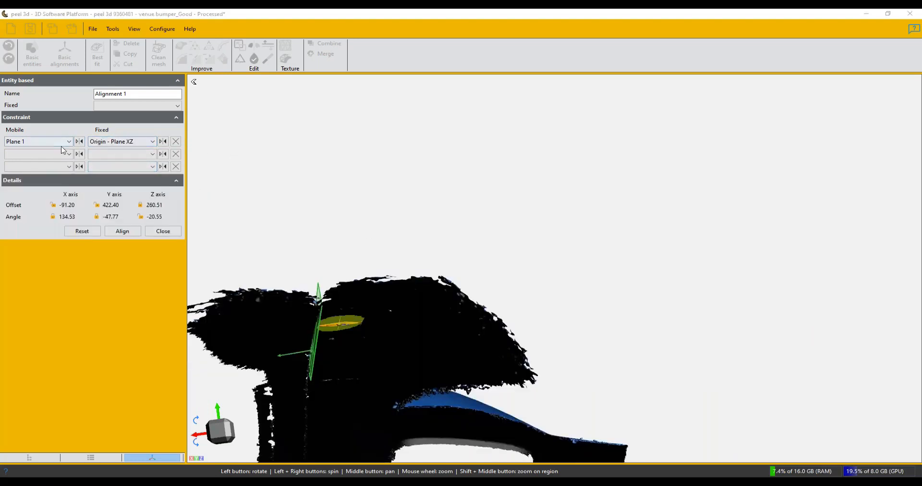
# Step: Add a second alignment constraint matching Plane 2 to the origin's XY plane
pyautogui.click(70, 154)
pyautogui.click(23, 184)
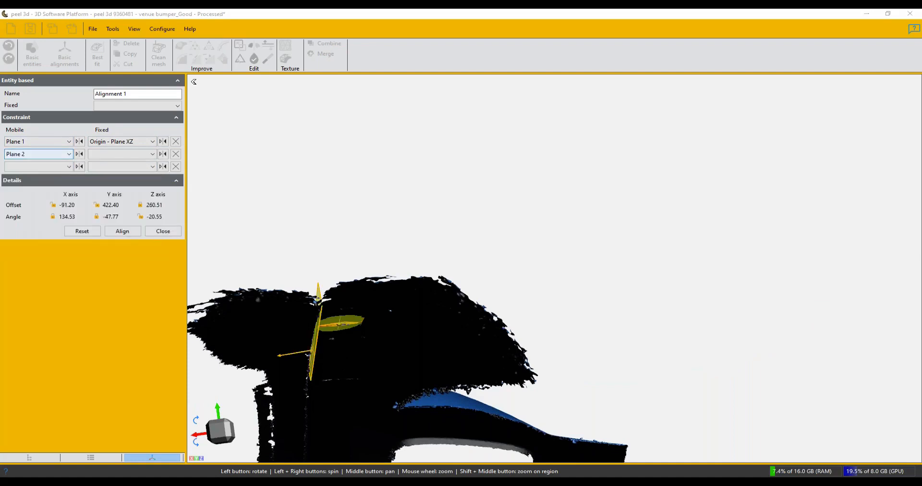
pyautogui.click(141, 158)
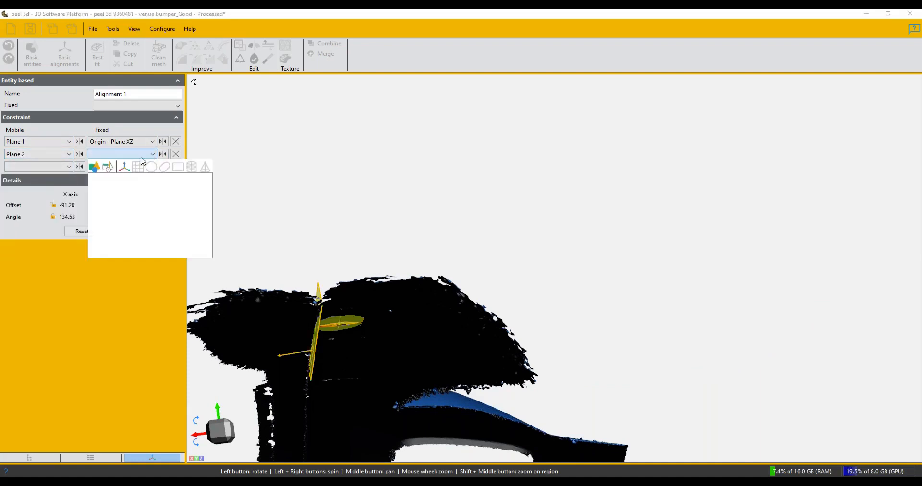
pyautogui.click(124, 167)
pyautogui.click(117, 178)
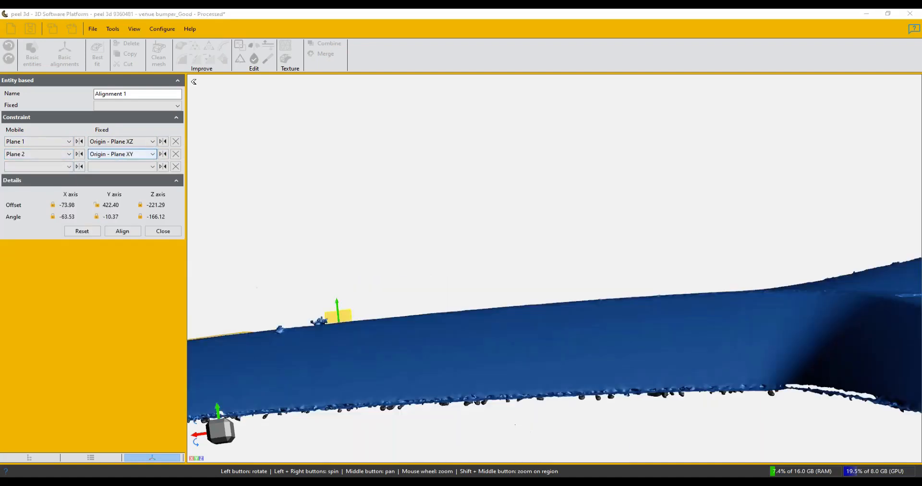
pyautogui.moveTo(471, 230); pyautogui.dragTo(483, 217, button='middle')
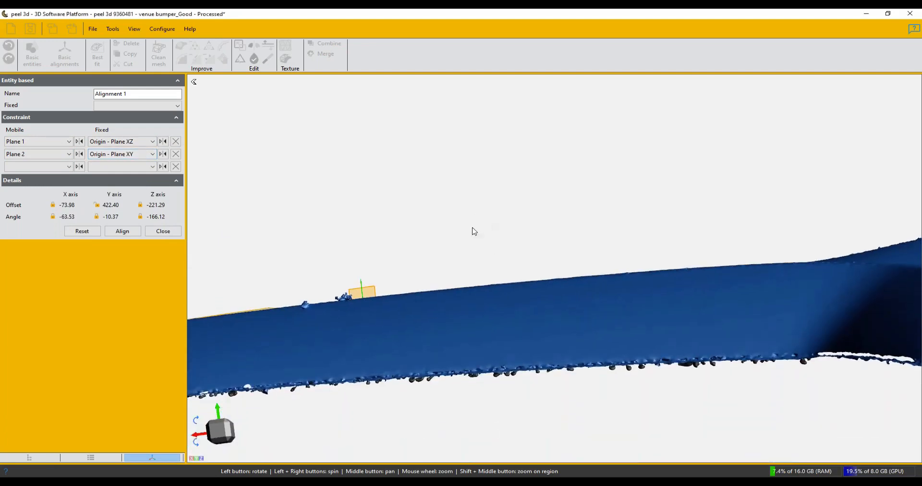
pyautogui.moveTo(412, 220); pyautogui.dragTo(736, 325)
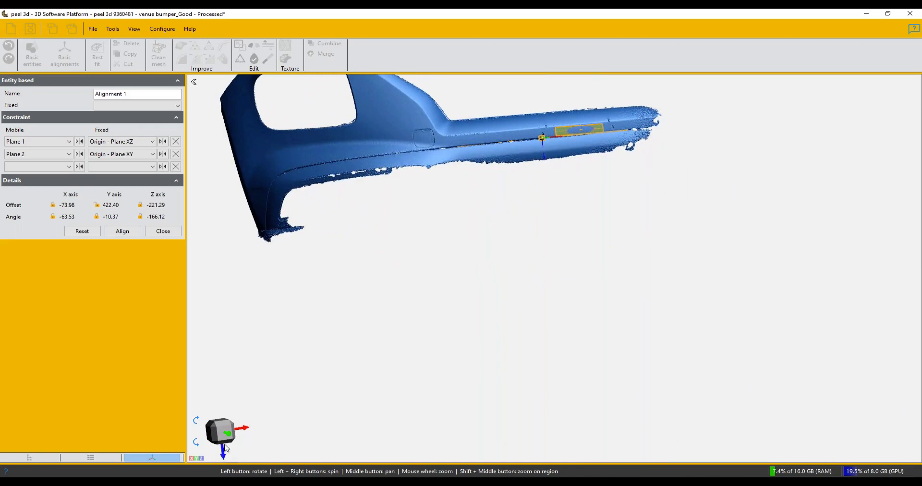
# Step: Reverse the directions of the fixed XY and XZ origin planes and apply the alignment to the mesh
pyautogui.click(164, 155)
pyautogui.moveTo(581, 224); pyautogui.dragTo(489, 390)
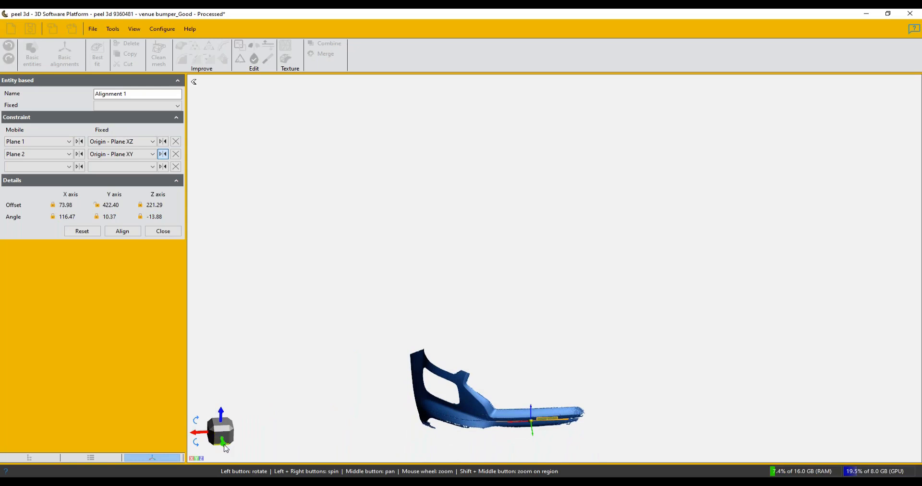
pyautogui.click(163, 141)
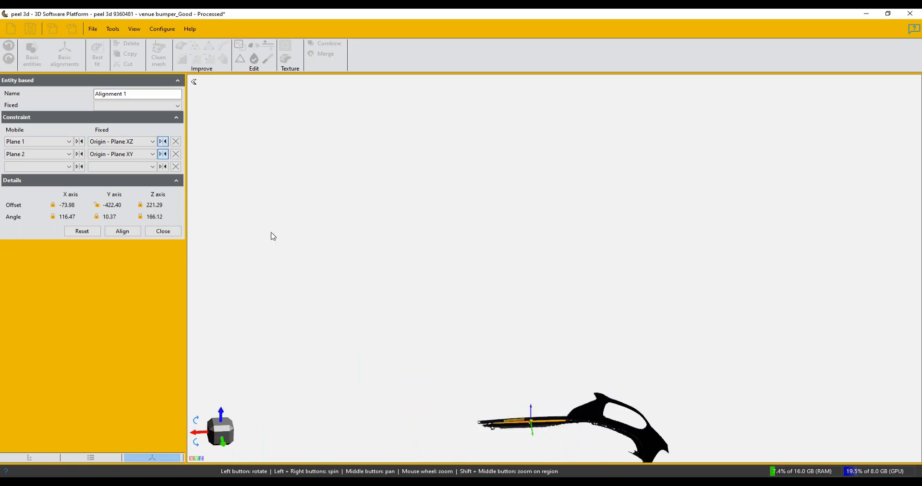
pyautogui.moveTo(536, 348); pyautogui.dragTo(593, 438)
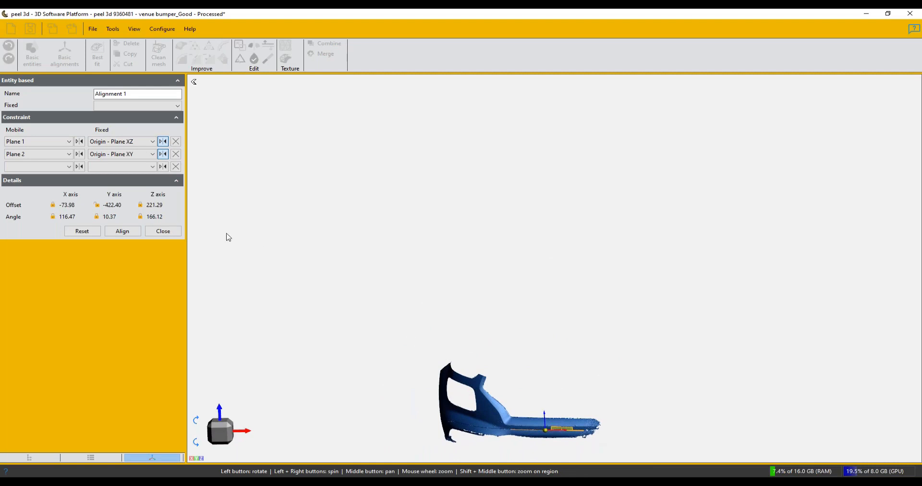
pyautogui.click(129, 231)
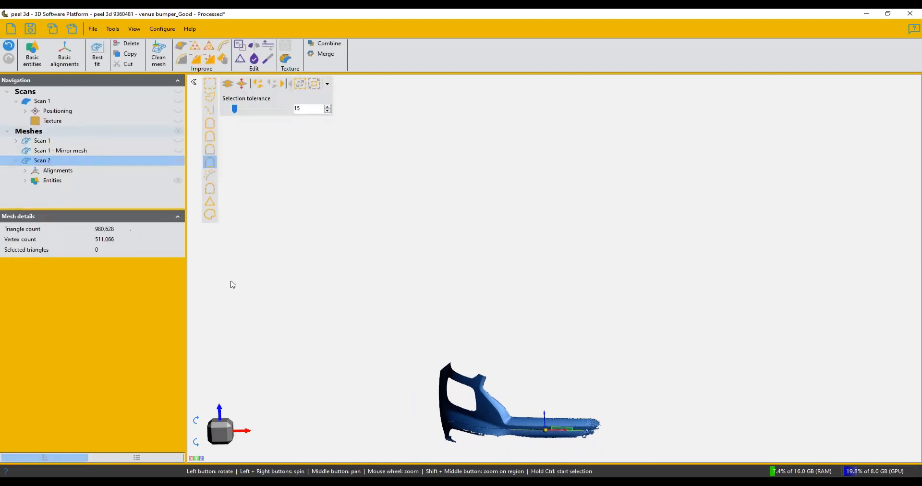
pyautogui.moveTo(483, 370); pyautogui.dragTo(589, 427)
pyautogui.scroll(5, 581, 434)
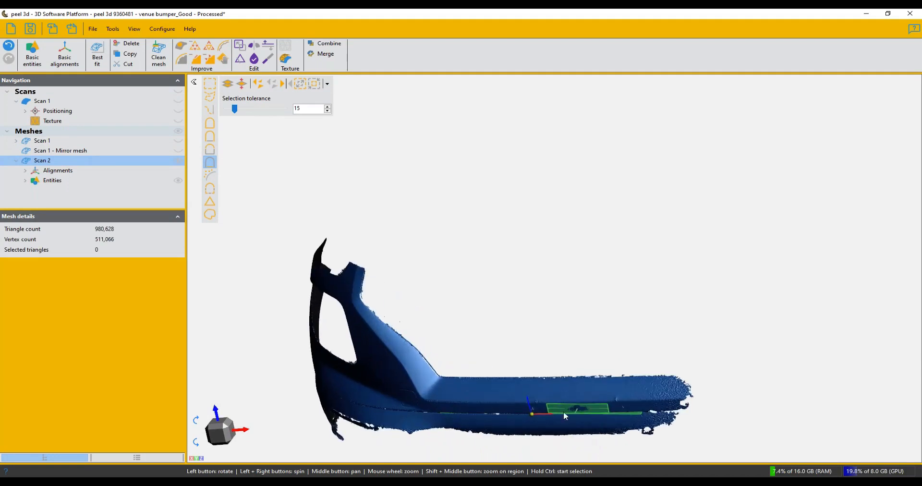
pyautogui.moveTo(498, 342); pyautogui.dragTo(508, 331)
pyautogui.scroll(-4, 508, 331)
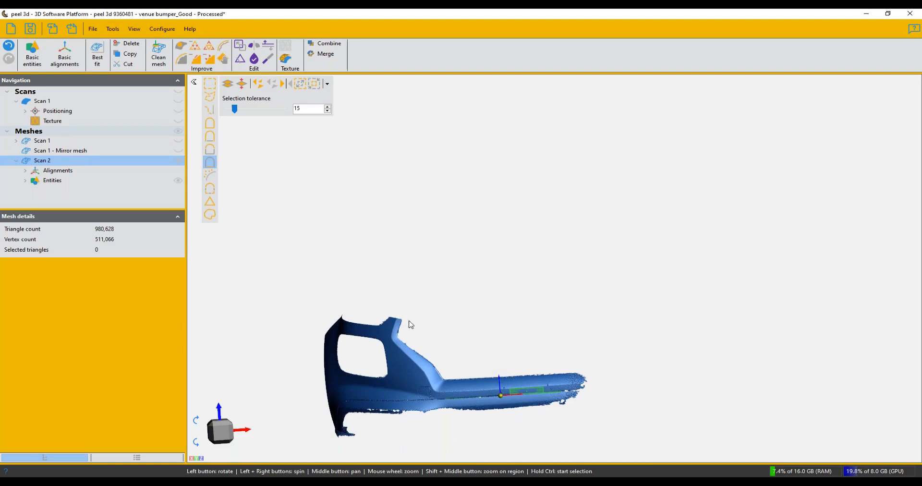
# Step: Define a mirror plane for Scan 2 by drawing a vertical line across the long section through Plane 1's middle in a straight-on view
pyautogui.click(257, 48)
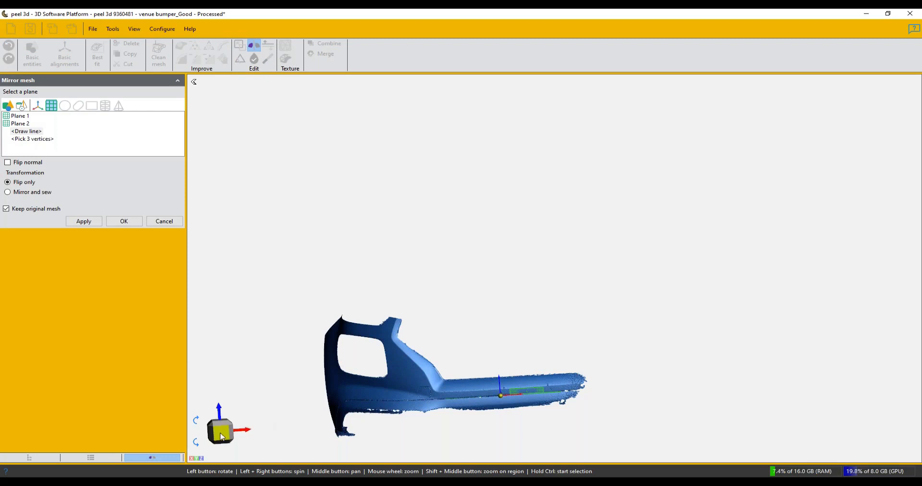
pyautogui.click(222, 437)
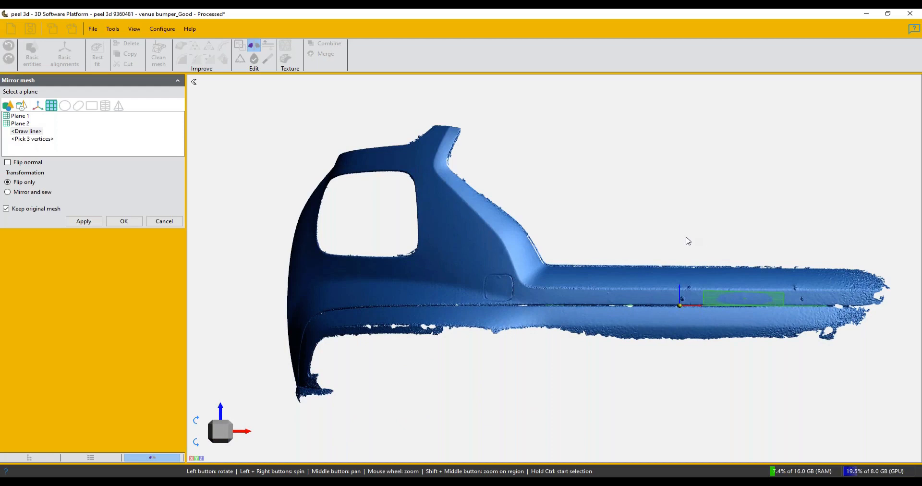
pyautogui.moveTo(739, 237); pyautogui.dragTo(540, 211, button='middle')
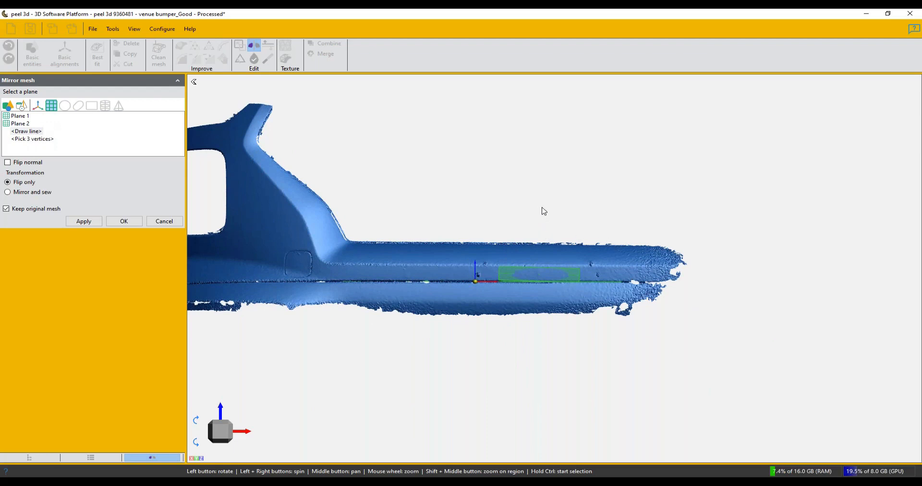
pyautogui.moveTo(541, 208); pyautogui.dragTo(538, 208)
pyautogui.click(225, 438)
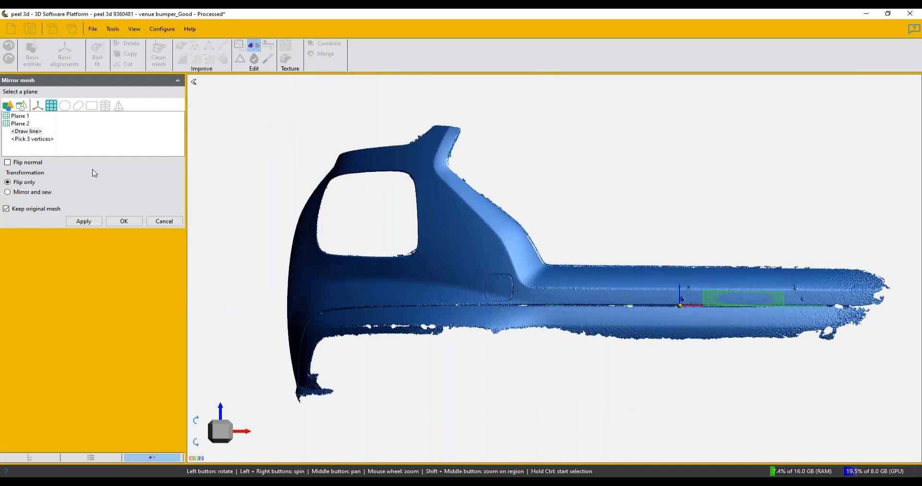
pyautogui.moveTo(800, 236); pyautogui.dragTo(599, 231, button='middle')
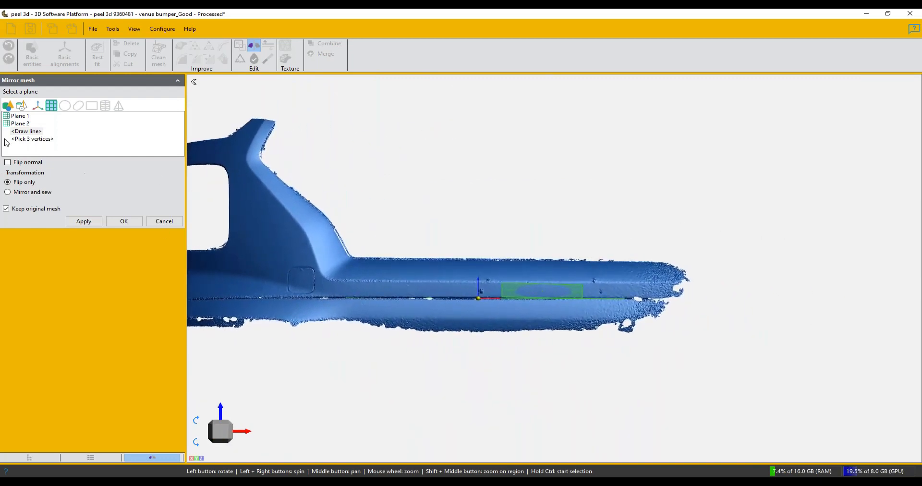
pyautogui.click(24, 131)
pyautogui.moveTo(542, 195); pyautogui.dragTo(544, 410)
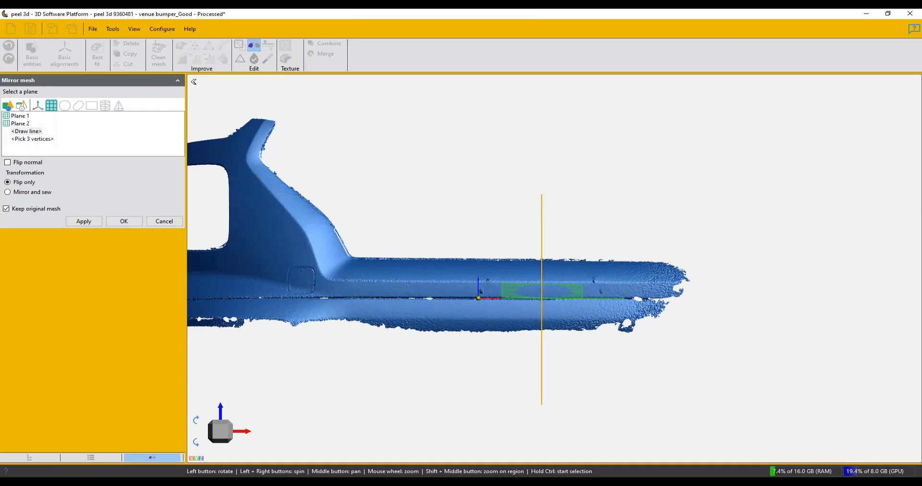
pyautogui.moveTo(544, 411); pyautogui.dragTo(543, 411)
# Step: Mirror and sew the mesh across the drawn plane, keeping the original mesh, and hide Scan 2
pyautogui.moveTo(471, 376); pyautogui.dragTo(513, 383)
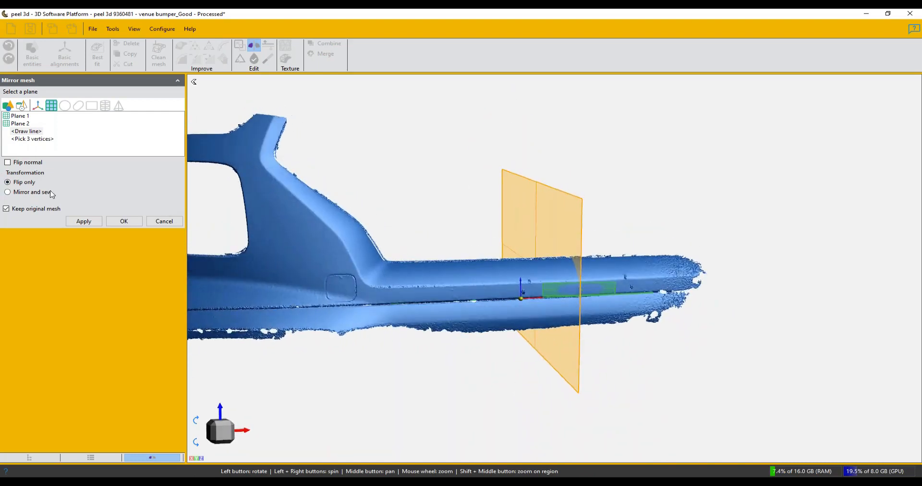
pyautogui.click(11, 193)
pyautogui.click(82, 222)
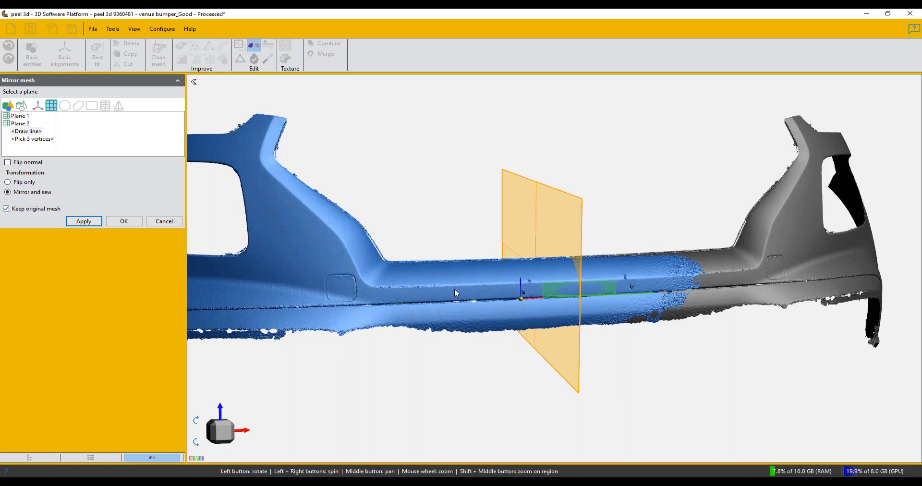
pyautogui.click(123, 221)
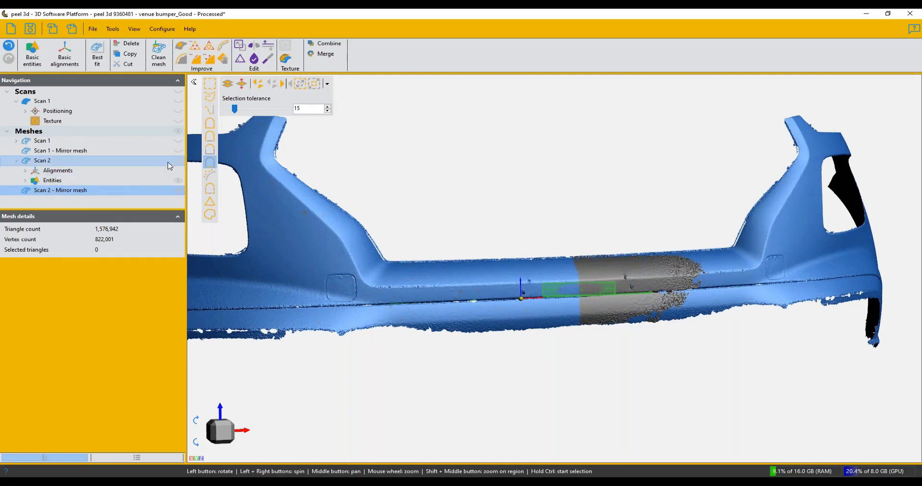
pyautogui.click(178, 160)
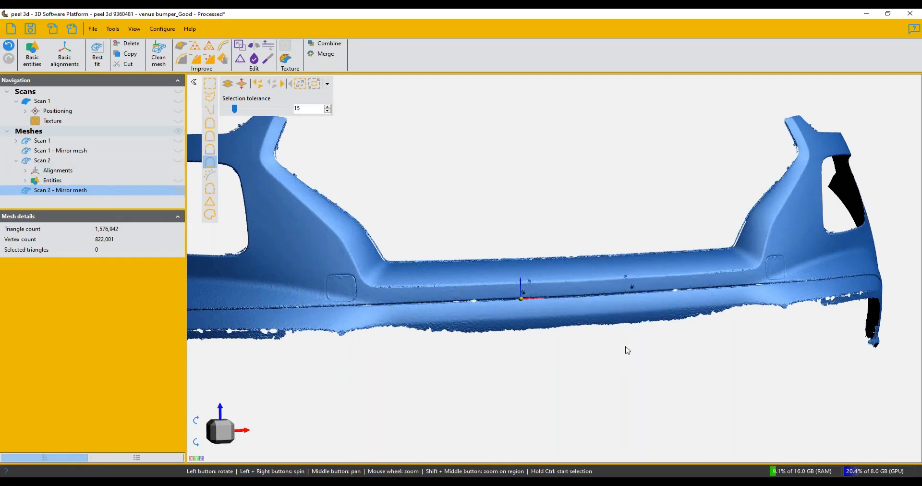
pyautogui.moveTo(628, 350); pyautogui.dragTo(617, 346)
pyautogui.moveTo(617, 346); pyautogui.dragTo(629, 347)
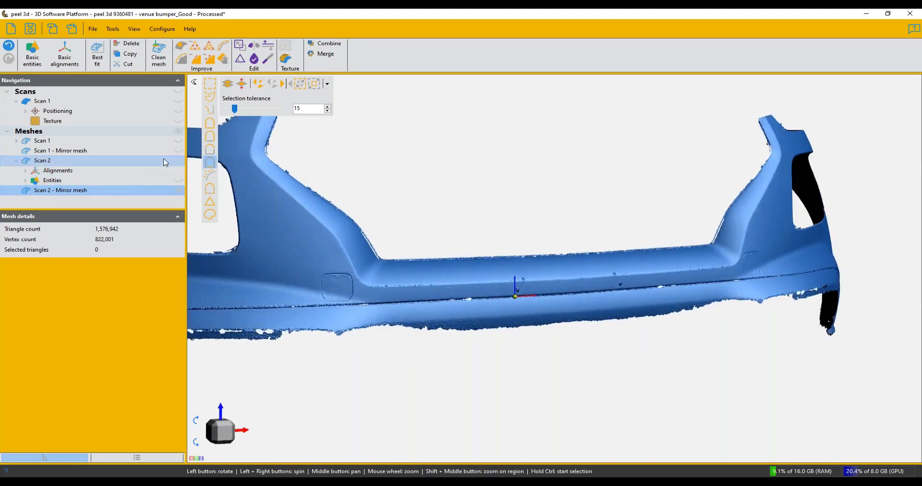
# Step: Show the Scan 1 - Mirror mesh and hide the Scan 2 - Mirror mesh
pyautogui.click(177, 149)
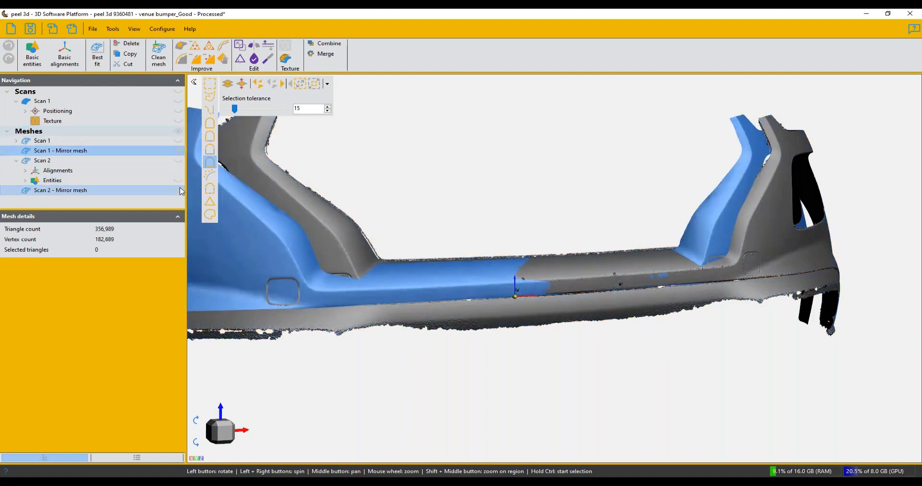
pyautogui.click(178, 191)
pyautogui.scroll(2, 459, 224)
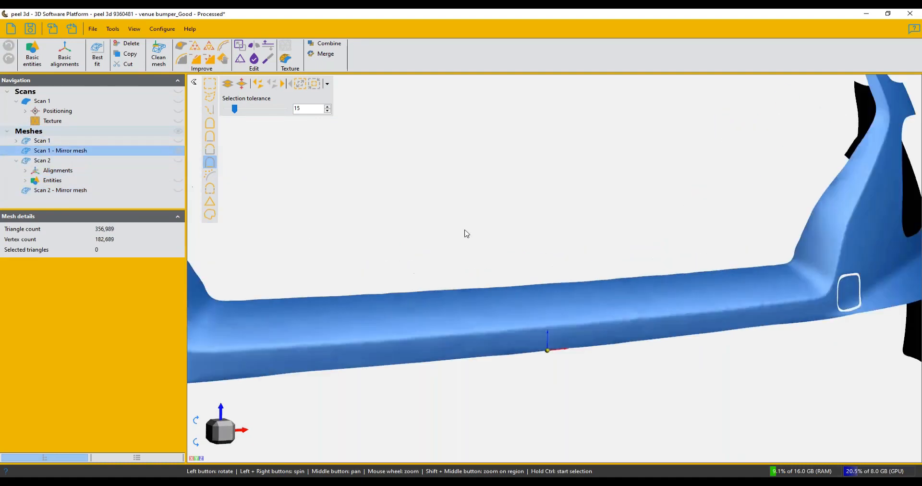
pyautogui.scroll(-5, 465, 233)
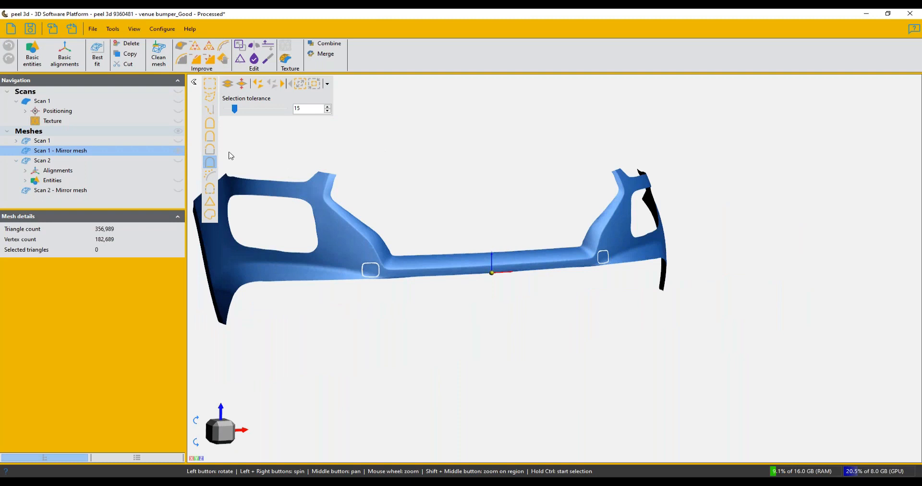
# Step: Review the file formats available for exporting the Scan 1 - Mirror mesh and close the export dialog without saving
pyautogui.click(95, 32)
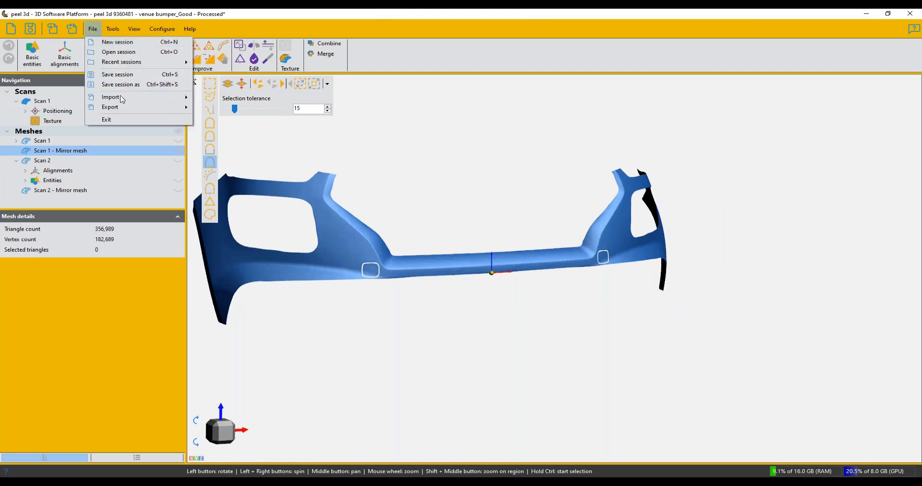
pyautogui.moveTo(129, 108)
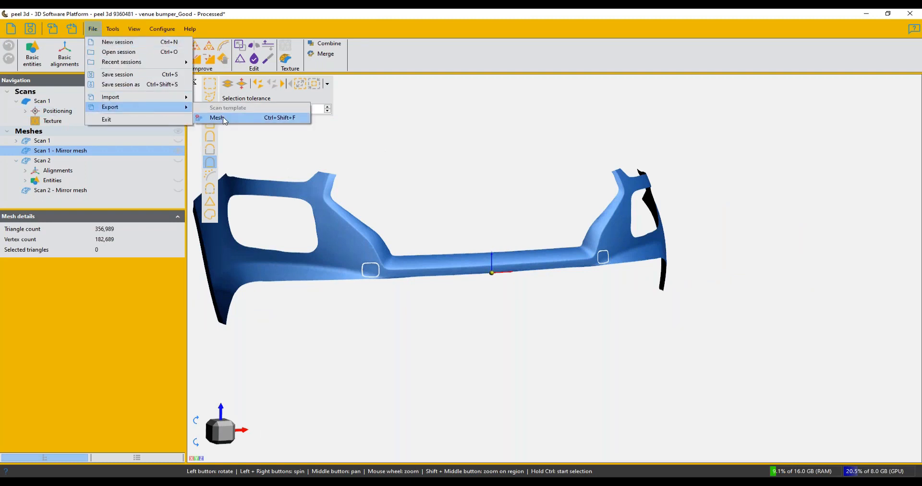
pyautogui.click(217, 117)
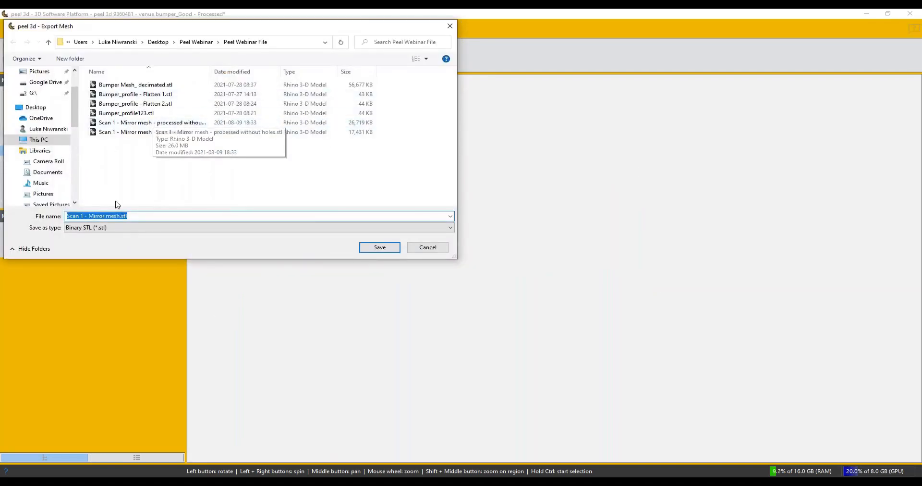
pyautogui.click(138, 230)
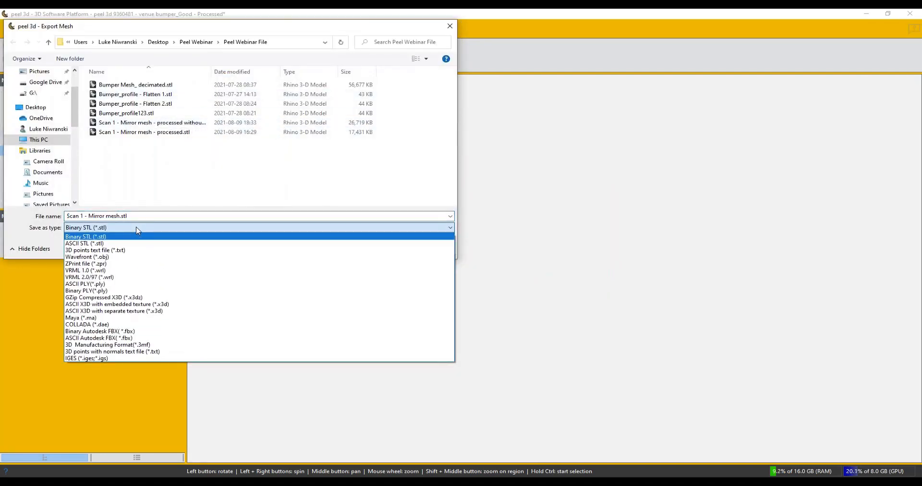
pyautogui.click(298, 177)
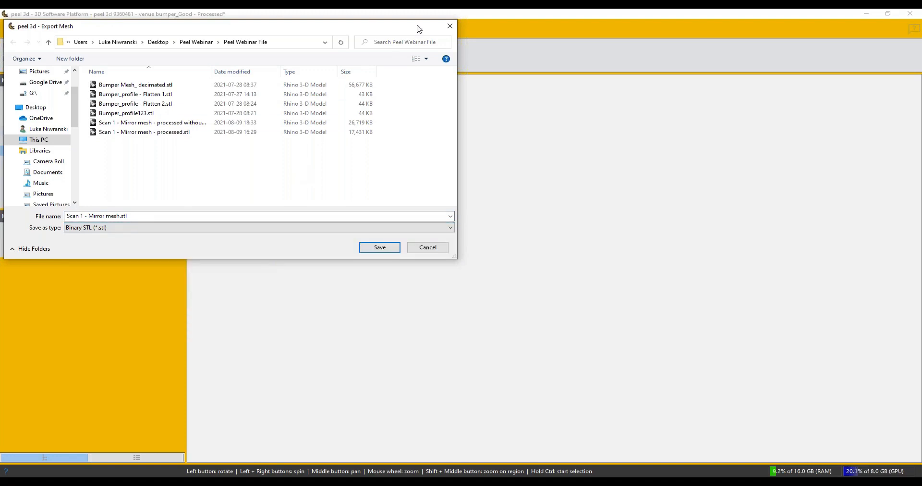
pyautogui.click(449, 27)
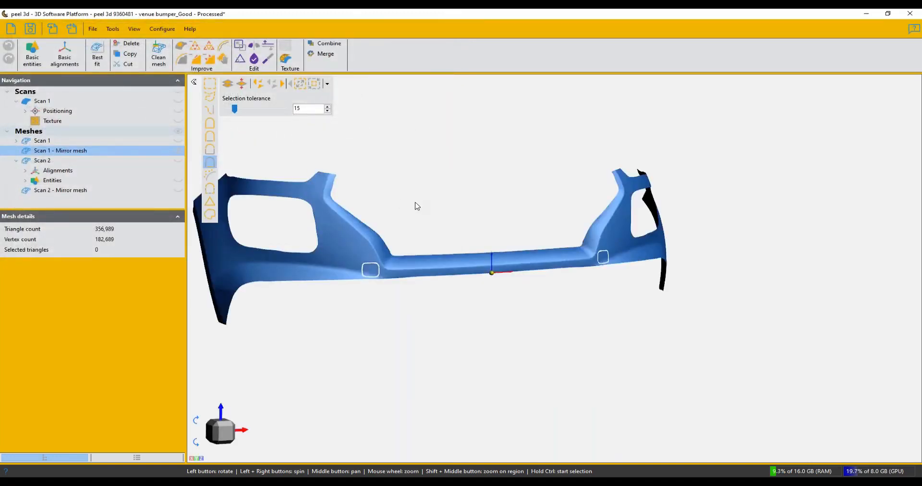
# Step: Switch to Rhino 7 with the processed mirror mesh file and set the Perspective viewport's display mode to Shaded
pyautogui.moveTo(140, 483)
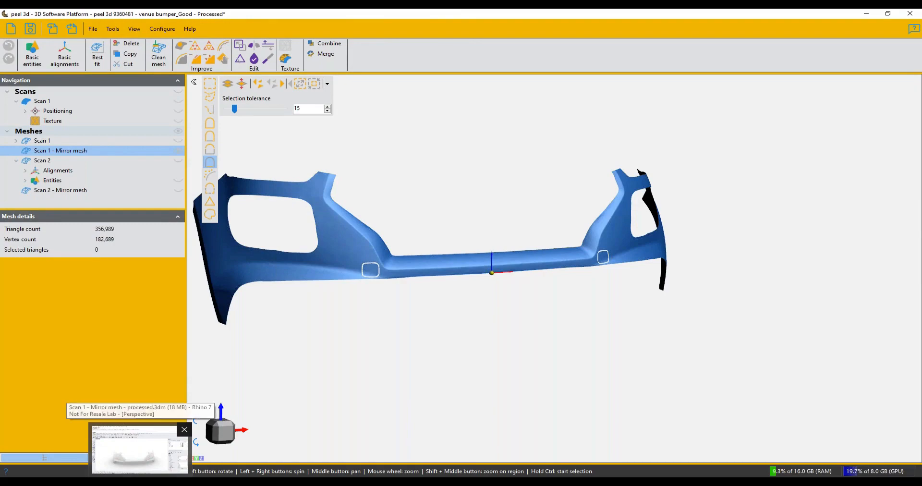
pyautogui.click(136, 449)
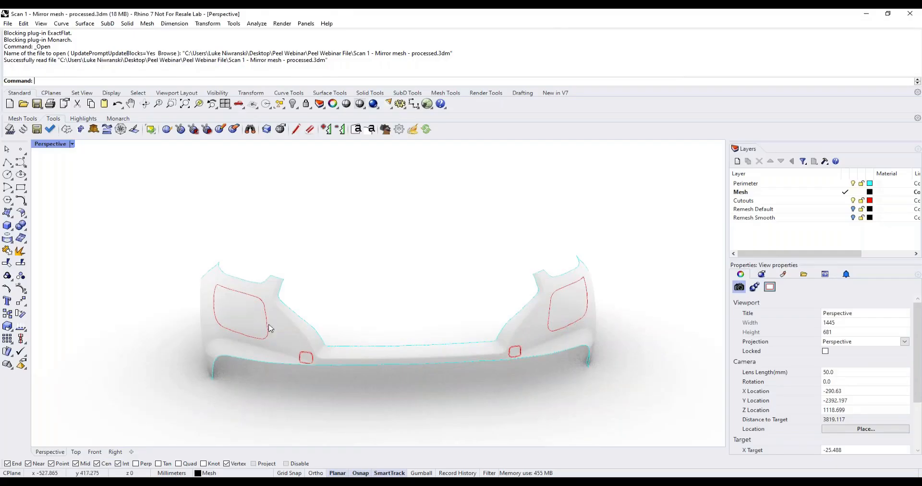
pyautogui.click(72, 144)
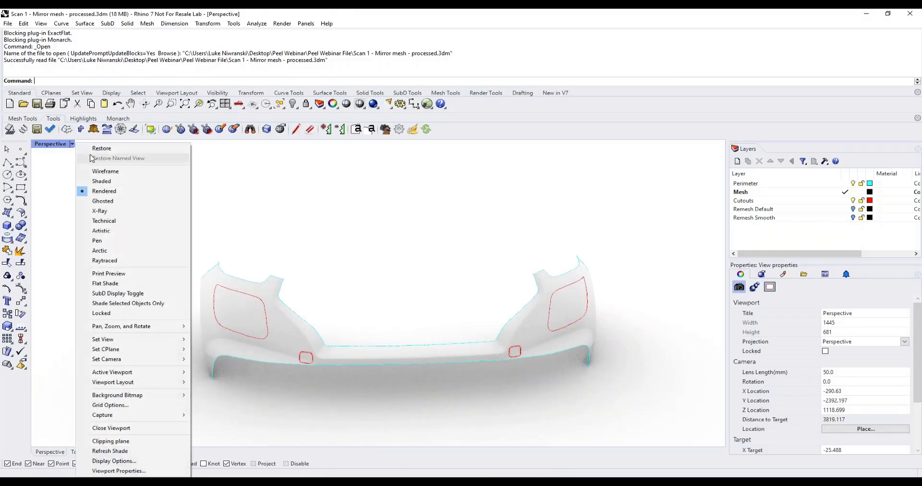
pyautogui.click(114, 185)
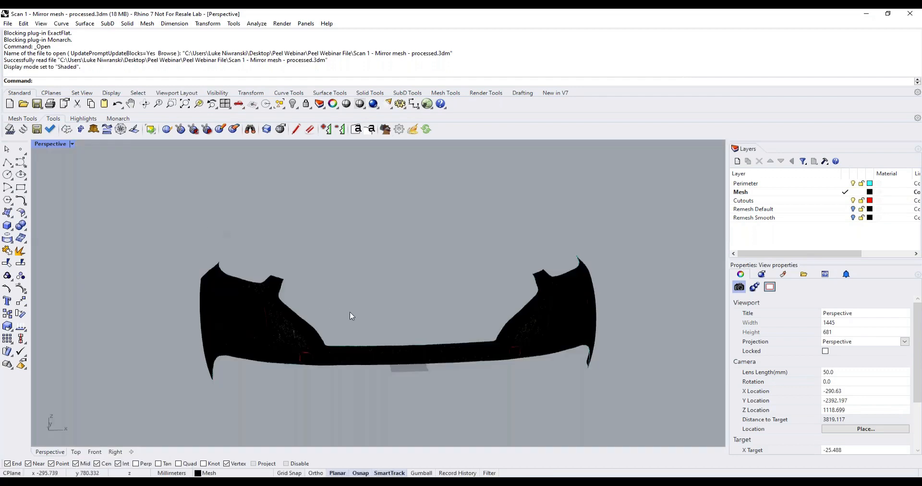
# Step: Examine the triangle density of the bumper mesh around the large and small cutouts at one end
pyautogui.moveTo(350, 315)
pyautogui.mouseDown(button='right')
pyautogui.moveTo(457, 277)
pyautogui.moveTo(386, 293)
pyautogui.moveTo(417, 294)
pyautogui.moveTo(394, 291)
pyautogui.mouseUp(button='right')
pyautogui.moveTo(335, 290); pyautogui.dragTo(399, 272, button='right')
pyautogui.scroll(4, 363, 293)
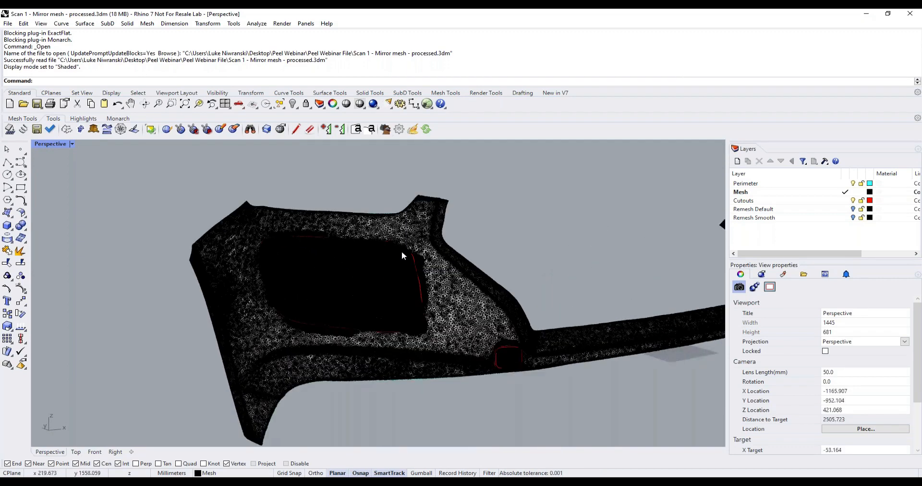
pyautogui.moveTo(362, 291); pyautogui.dragTo(483, 357, button='right')
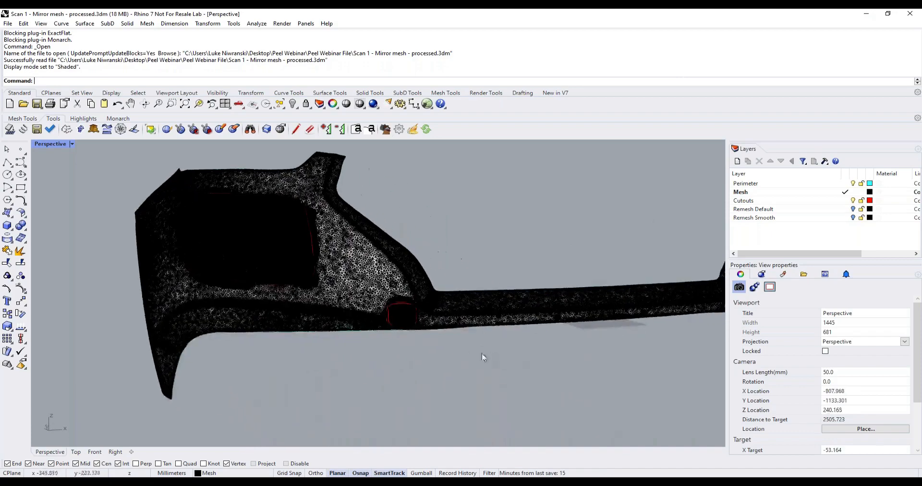
pyautogui.scroll(18, 426, 316)
pyautogui.scroll(-20, 397, 312)
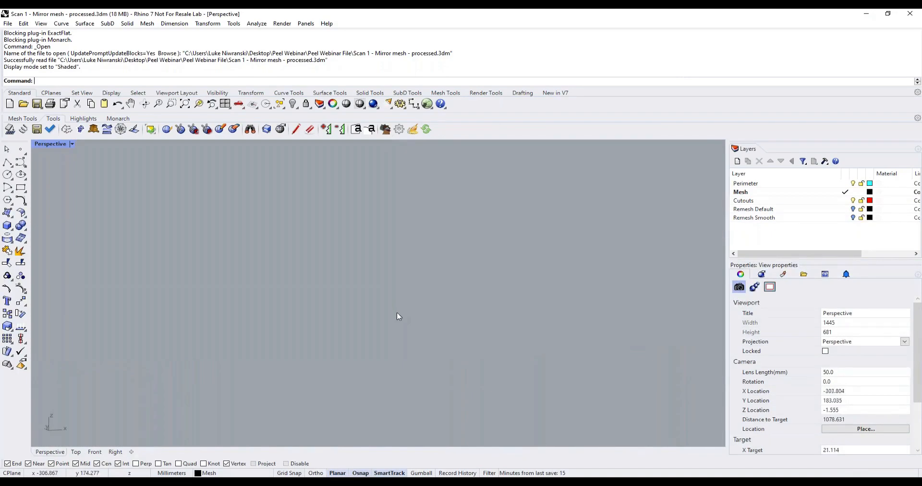
pyautogui.scroll(6, 405, 303)
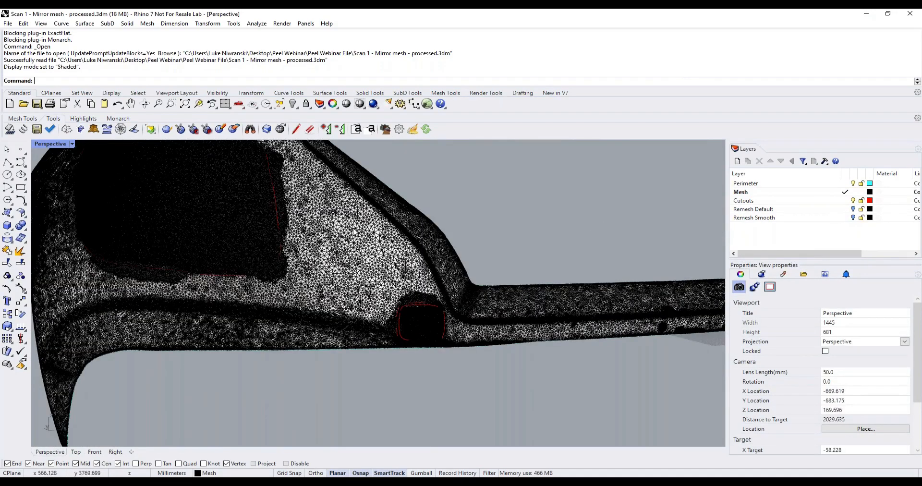
pyautogui.click(360, 234)
pyautogui.write('U')
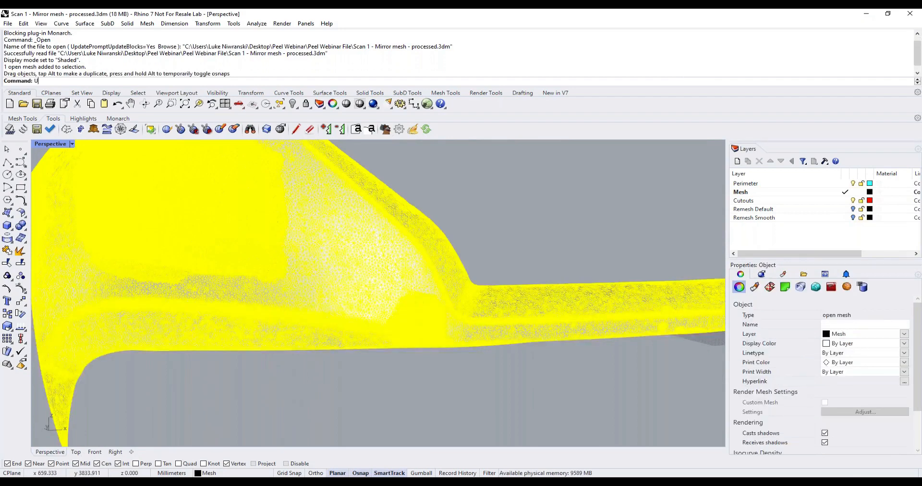
pyautogui.write('ndo')
pyautogui.press('Return')
pyautogui.click(452, 178)
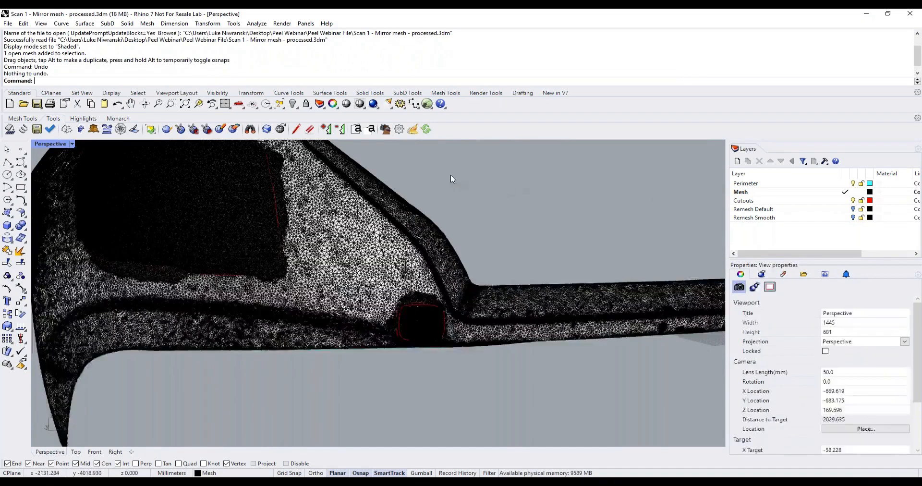
# Step: Examine the mesh density over the whole bumper, from the cutouts at one end across the center to the other end
pyautogui.moveTo(452, 179); pyautogui.dragTo(344, 191, button='right')
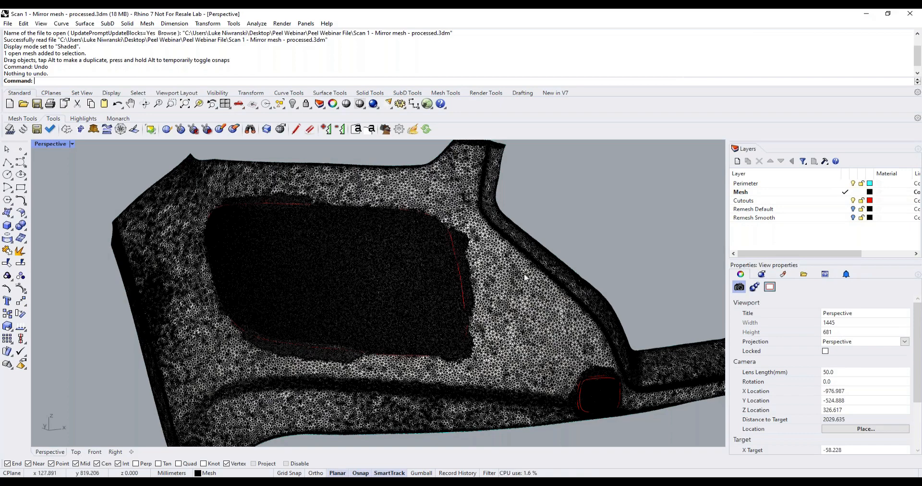
pyautogui.moveTo(620, 217); pyautogui.dragTo(519, 281, button='right')
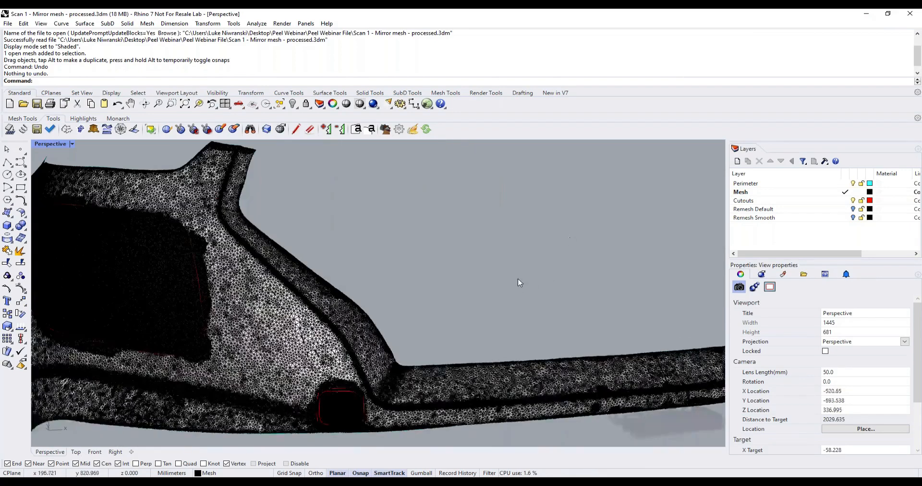
pyautogui.scroll(-7, 519, 281)
pyautogui.scroll(3, 517, 276)
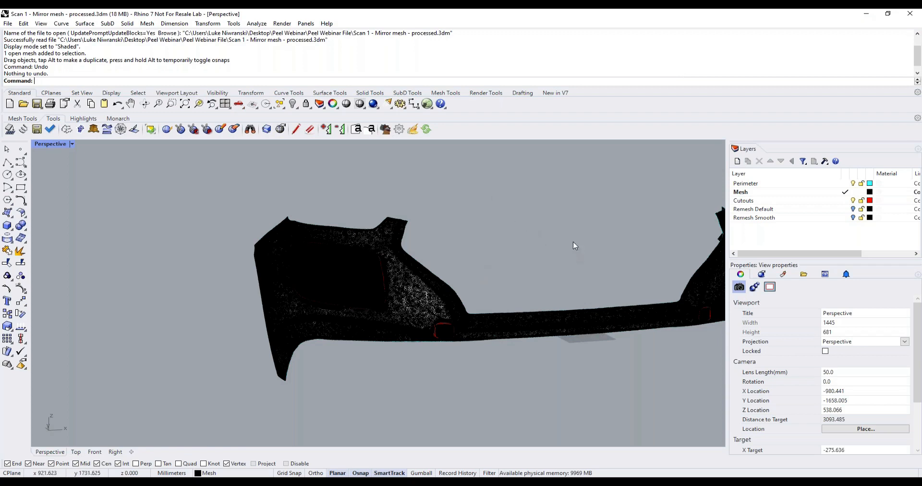
pyautogui.scroll(-1, 576, 240)
pyautogui.scroll(-1, 575, 240)
pyautogui.keyDown('shift'); pyautogui.moveTo(623, 235); pyautogui.dragTo(494, 248, button='right'); pyautogui.keyUp('shift')
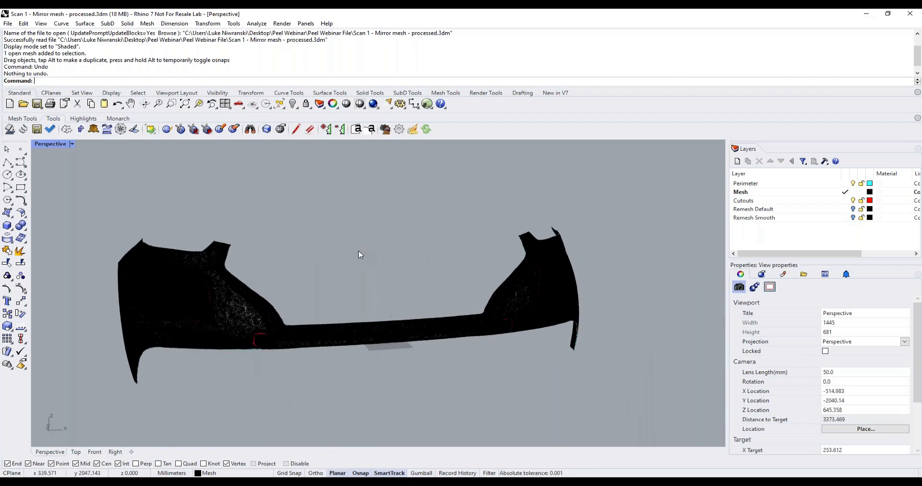
pyautogui.moveTo(293, 271)
pyautogui.mouseDown(button='right')
pyautogui.moveTo(317, 272)
pyautogui.moveTo(275, 269)
pyautogui.mouseUp(button='right')
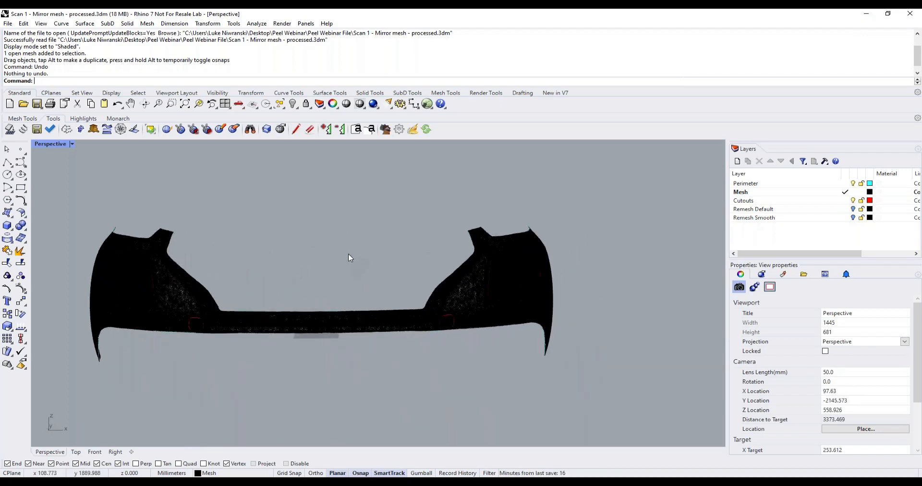
pyautogui.click(459, 288)
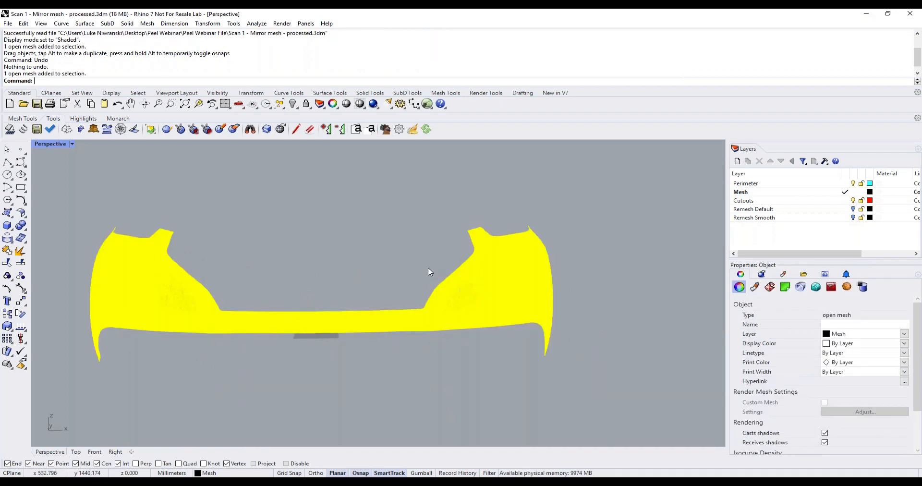
pyautogui.click(326, 231)
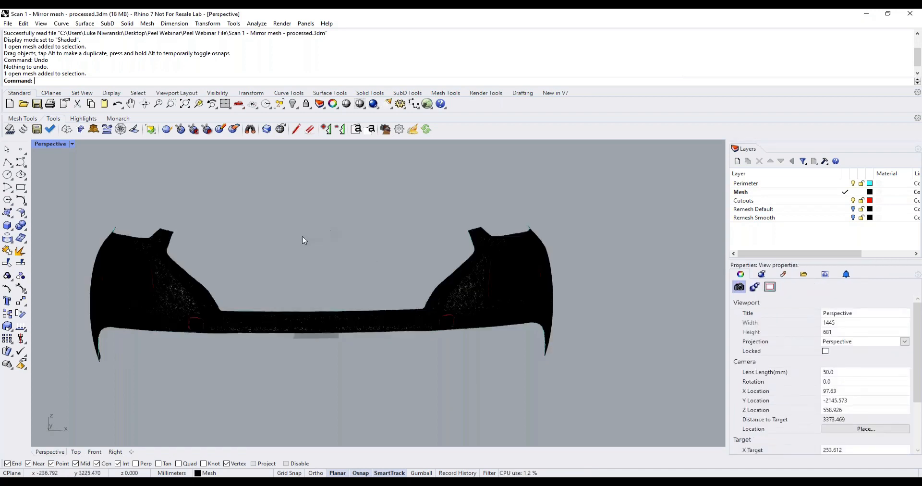
pyautogui.moveTo(302, 239); pyautogui.dragTo(331, 238, button='right')
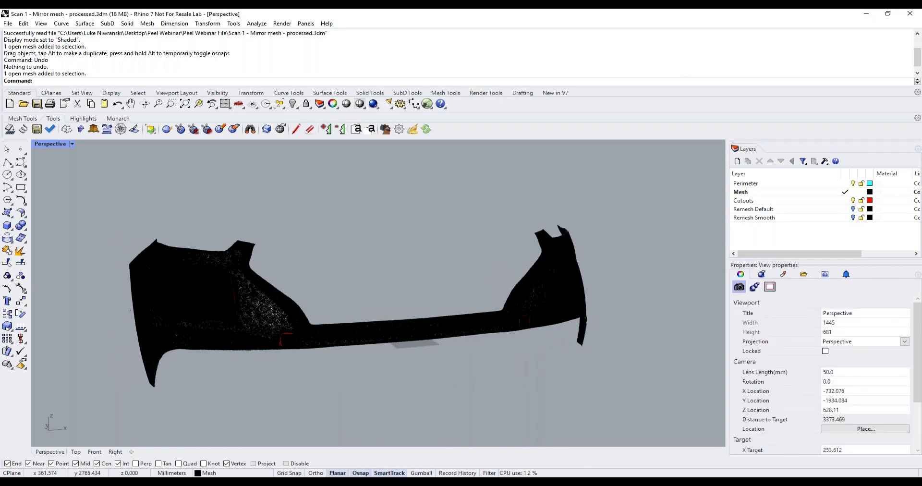
# Step: Try to run ExactFlat's Adaptive Remesh on the bumper mesh
pyautogui.click(269, 304)
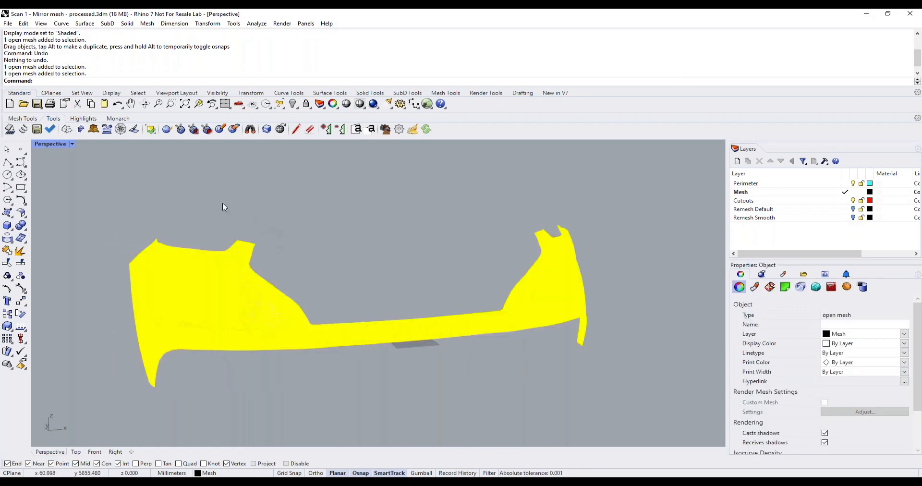
pyautogui.click(22, 118)
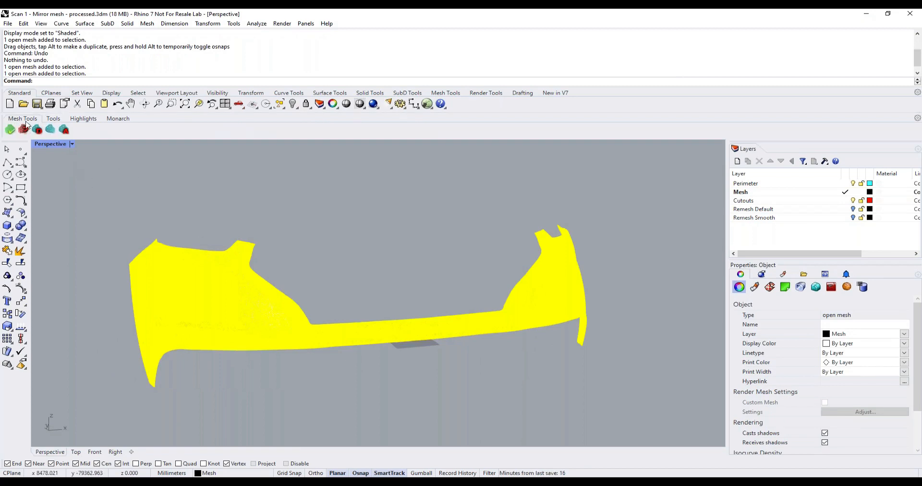
pyautogui.click(64, 131)
pyautogui.click(196, 184)
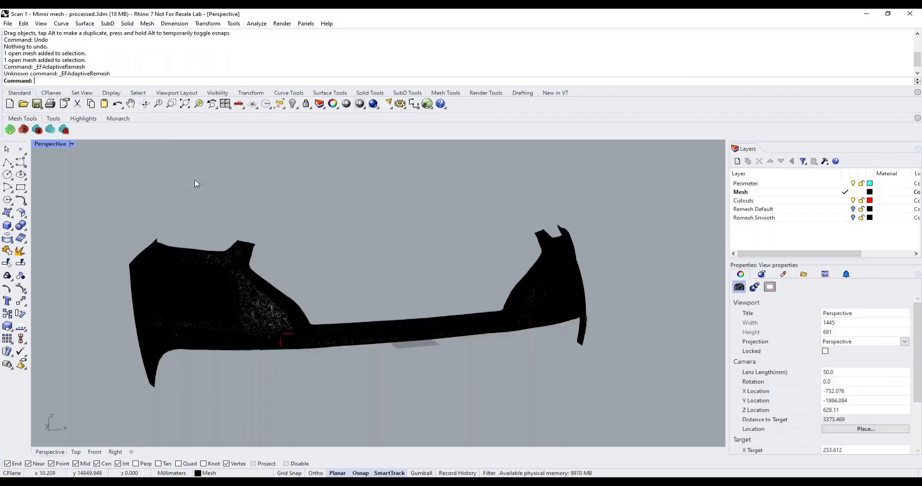
# Step: Load the blocked ExactFlat plug-in from Rhino's plug-in manager and accept the options
pyautogui.write('PlugInManager')
pyautogui.press('Return')
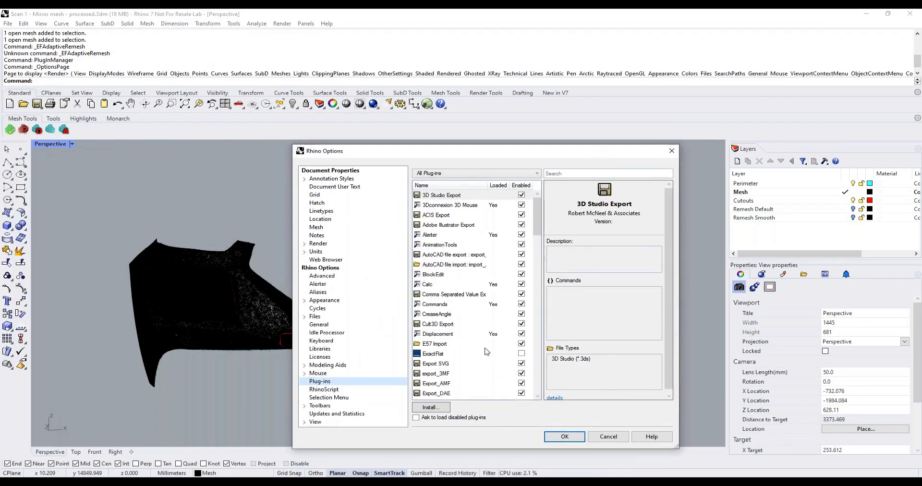
pyautogui.click(432, 353)
pyautogui.rightClick(432, 354)
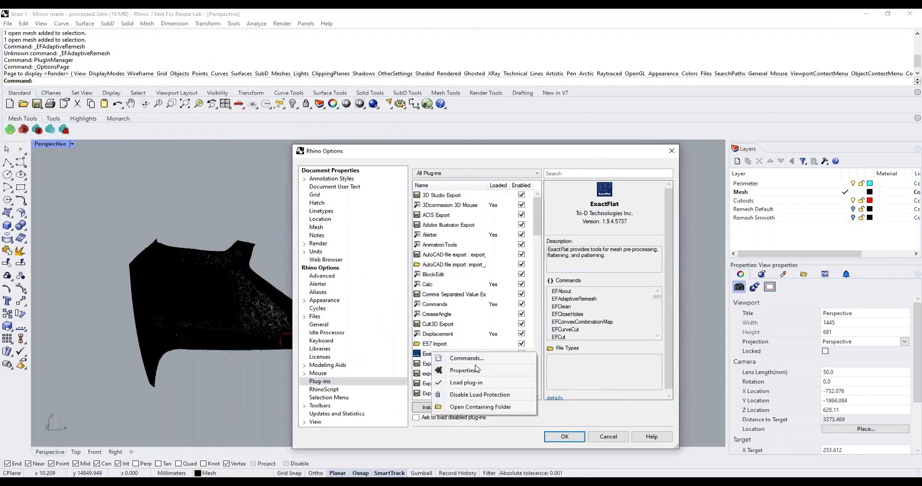
pyautogui.click(480, 382)
pyautogui.click(559, 436)
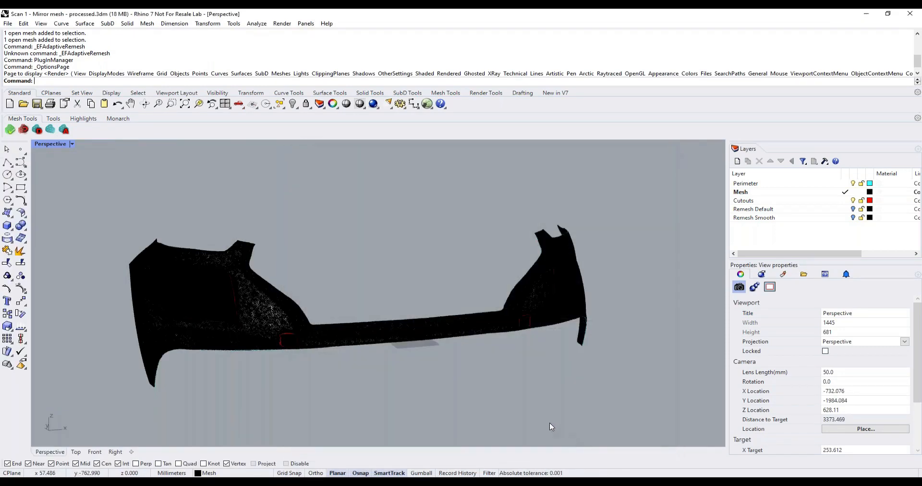
# Step: Run Adaptive Remesh on the bumper mesh with the default tolerances and settings, and accept the remeshed result
pyautogui.click(251, 284)
pyautogui.click(64, 130)
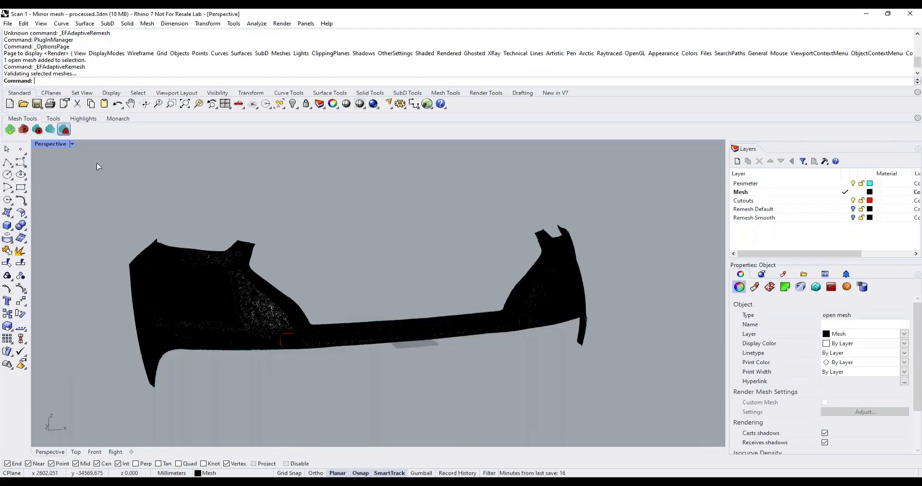
pyautogui.moveTo(528, 85); pyautogui.dragTo(677, 31)
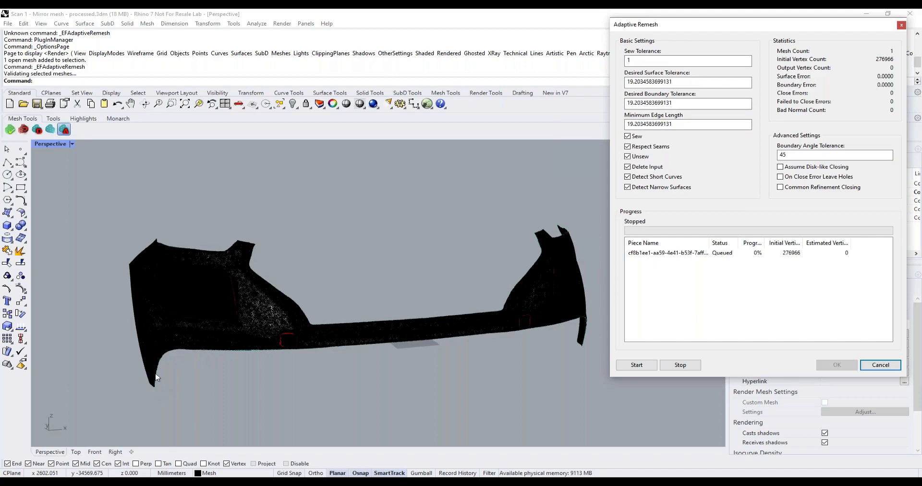
pyautogui.click(636, 365)
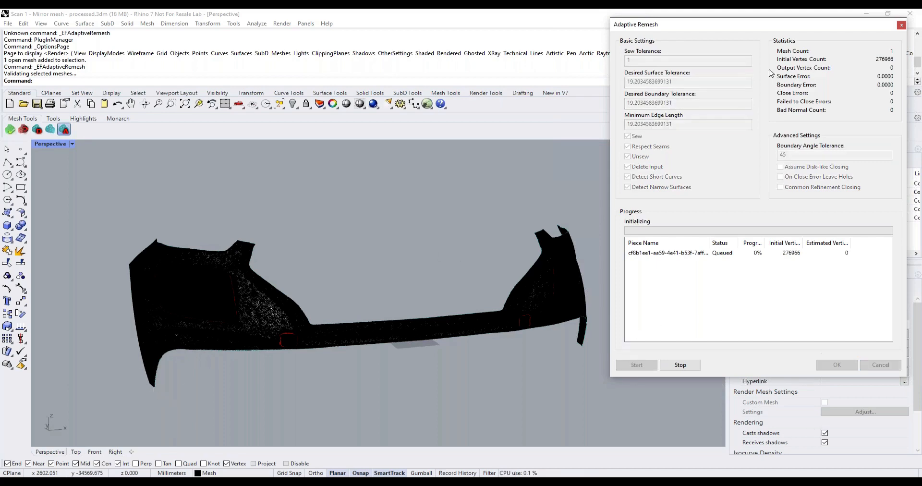
pyautogui.moveTo(784, 24); pyautogui.dragTo(579, 40)
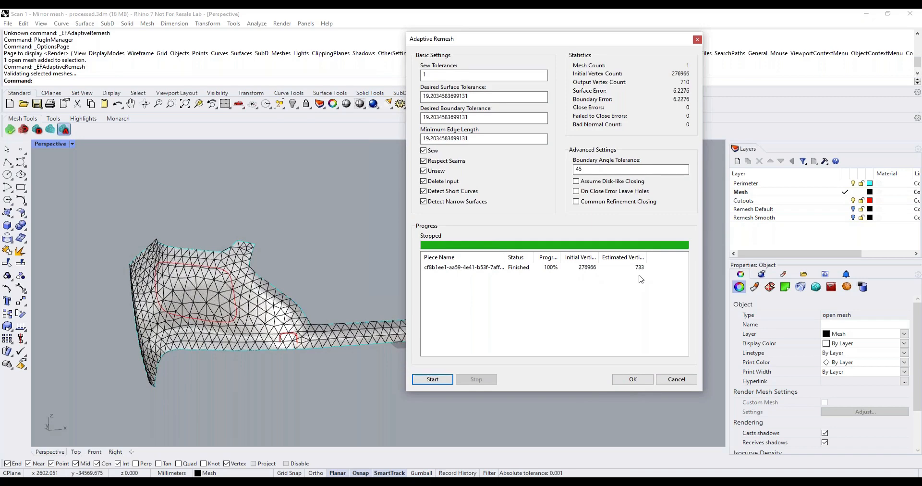
pyautogui.click(633, 379)
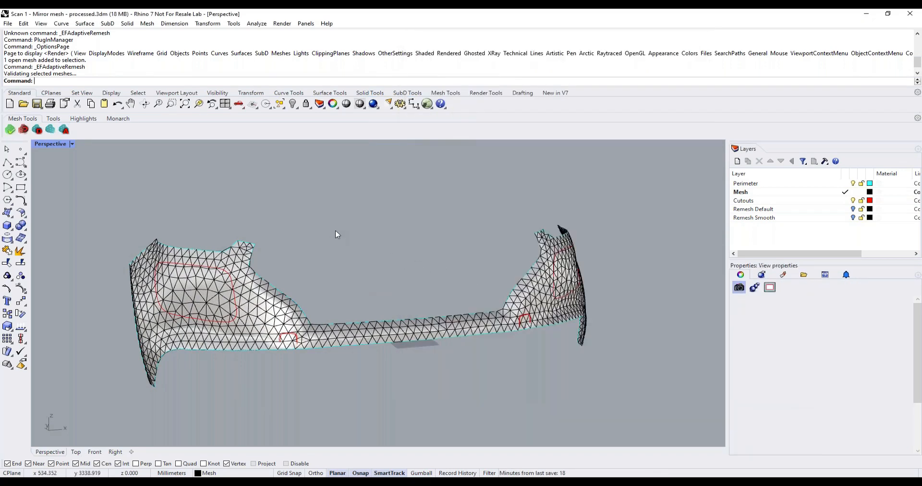
# Step: Show the Remesh Smooth layer in place of Mesh and compare the triangle density at the bumper's lower tip and across the part
pyautogui.moveTo(335, 230)
pyautogui.mouseDown(button='right')
pyautogui.moveTo(393, 229)
pyautogui.moveTo(256, 230)
pyautogui.moveTo(344, 233)
pyautogui.mouseUp(button='right')
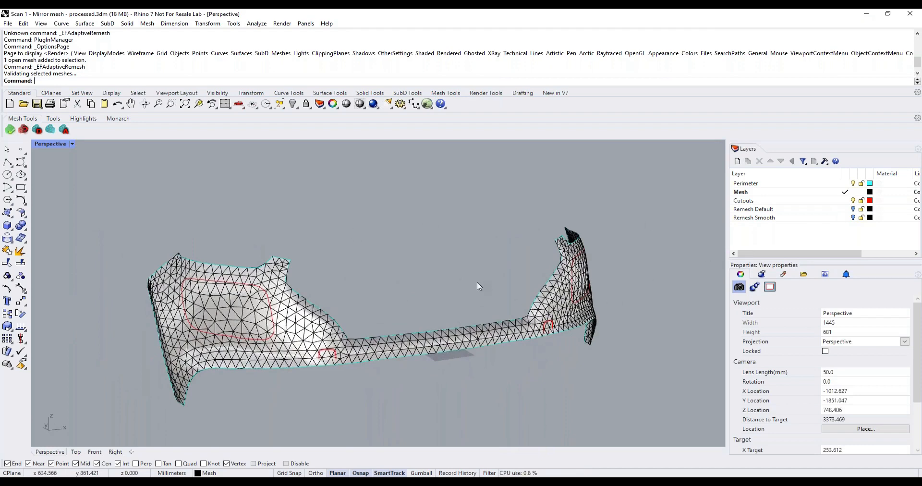
pyautogui.scroll(-10, 385, 360)
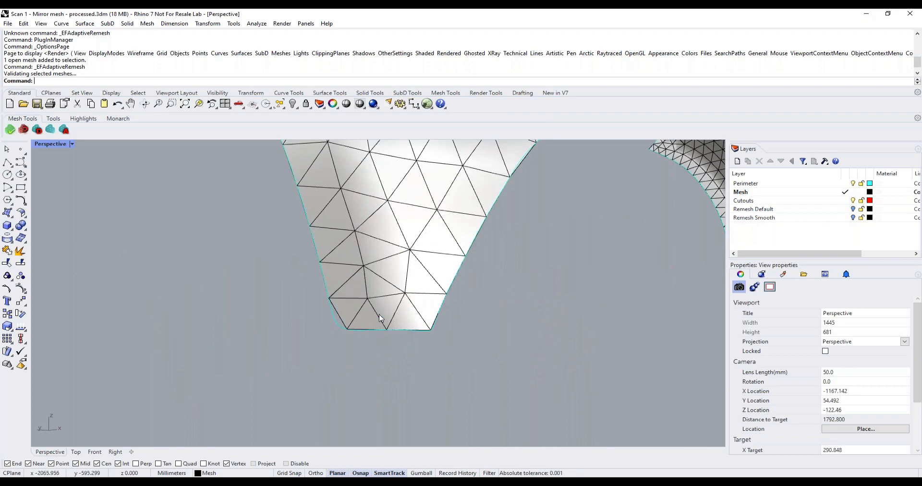
pyautogui.click(846, 218)
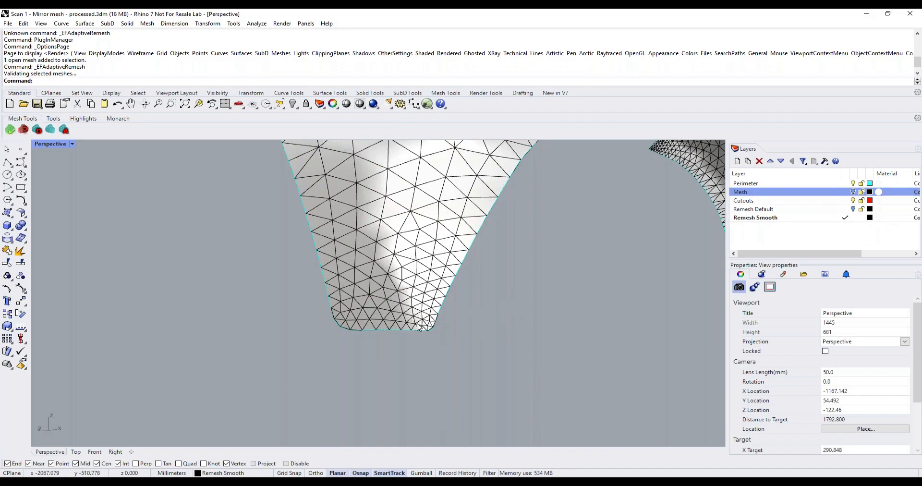
pyautogui.scroll(8, 419, 328)
pyautogui.moveTo(554, 293)
pyautogui.mouseDown(button='right')
pyautogui.moveTo(405, 298)
pyautogui.moveTo(543, 288)
pyautogui.mouseUp(button='right')
pyautogui.scroll(8, 385, 328)
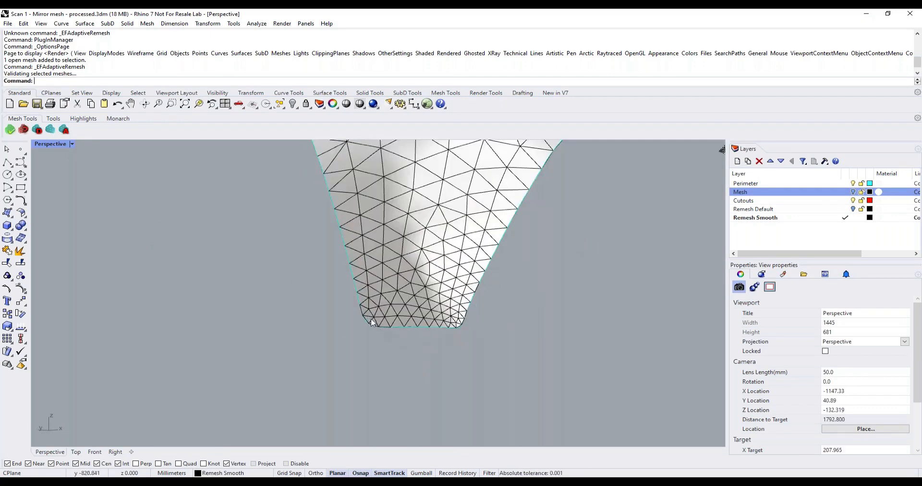
pyautogui.moveTo(580, 228); pyautogui.dragTo(495, 276, button='right')
pyautogui.scroll(-6, 499, 275)
pyautogui.moveTo(632, 276); pyautogui.dragTo(599, 284, button='right')
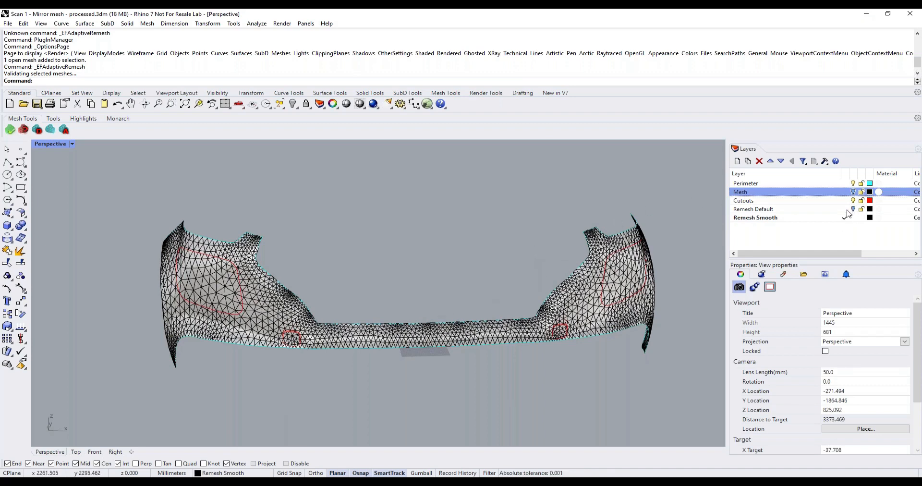
# Step: Make Mesh the current layer again and turn off the Remesh Smooth layer
pyautogui.click(846, 192)
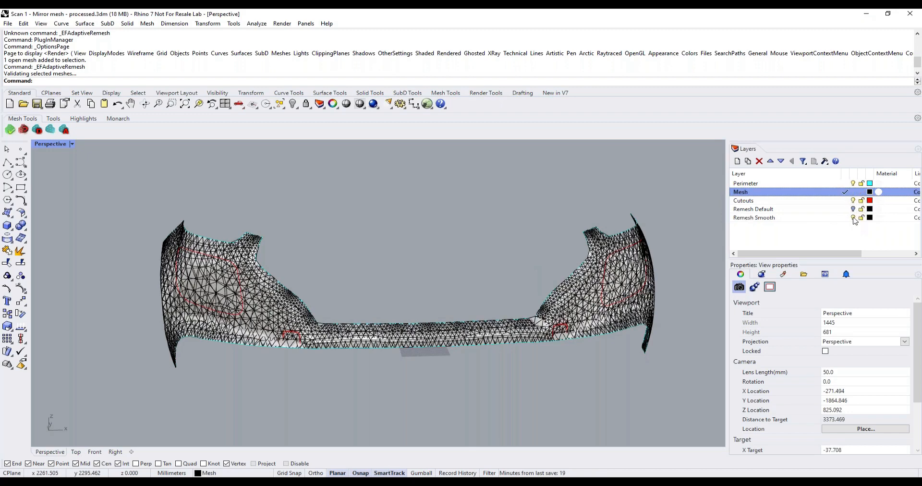
pyautogui.click(853, 218)
pyautogui.moveTo(428, 285); pyautogui.dragTo(412, 276, button='right')
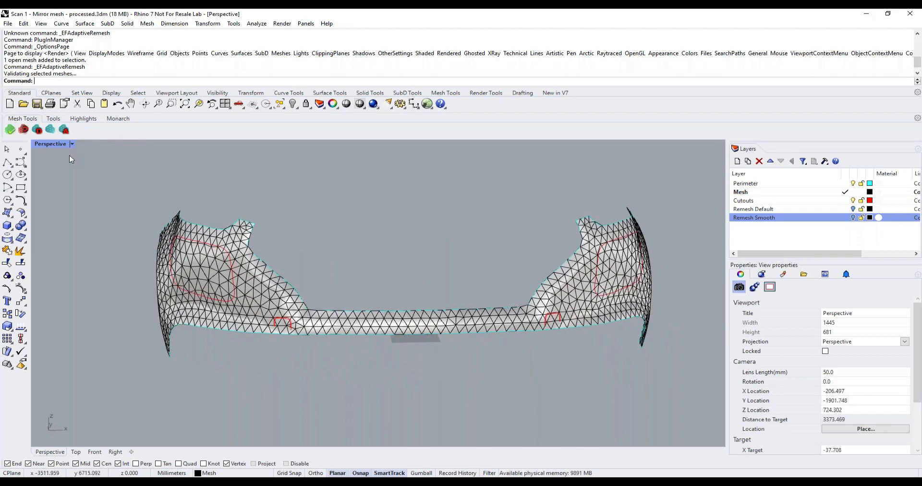
# Step: Flatten the bumper mesh with ExactFlat's Flatten command, keeping UseSourceCenterForOrientation at No
pyautogui.click(60, 121)
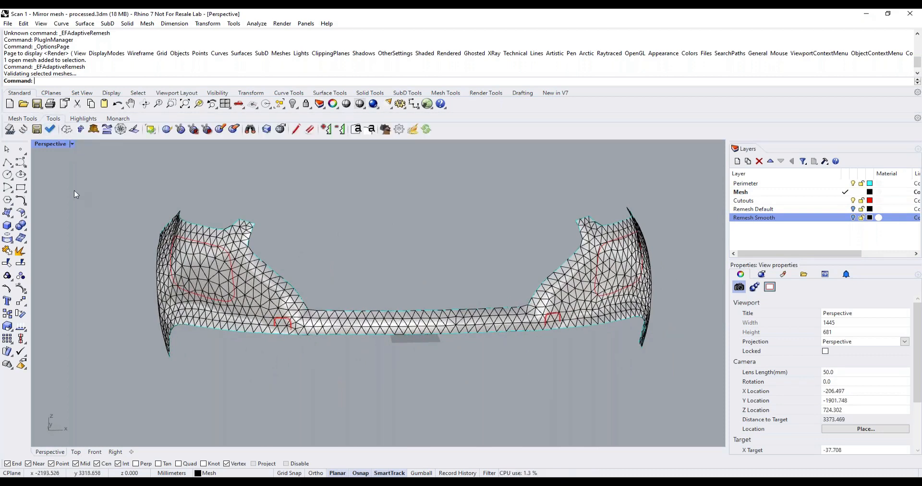
pyautogui.click(9, 129)
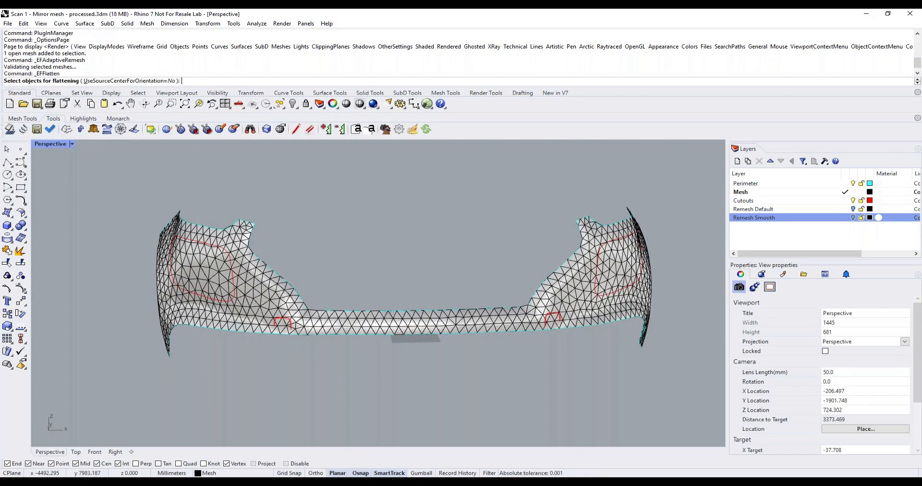
pyautogui.click(257, 289)
pyautogui.press('Return')
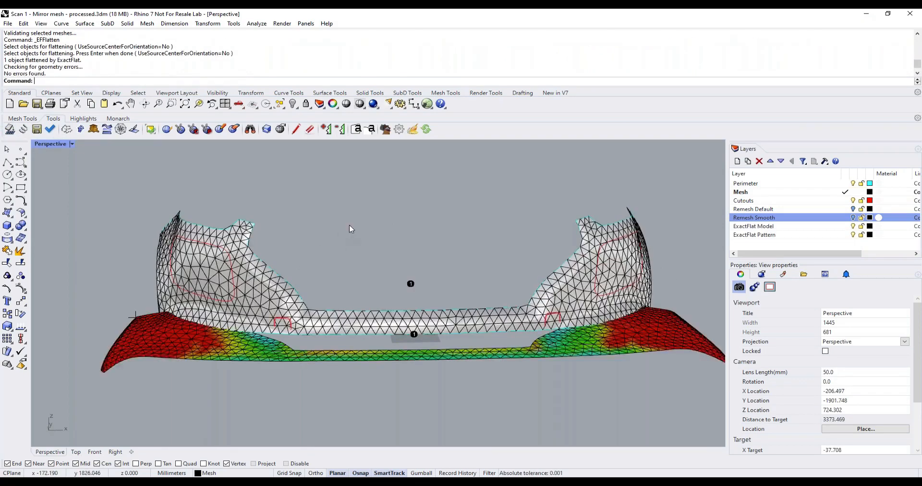
# Step: Move the flattened strain-colored pattern down so it sits clear of the 3D bumper mesh
pyautogui.moveTo(350, 225); pyautogui.dragTo(350, 274, button='right')
pyautogui.scroll(-11, 350, 275)
pyautogui.scroll(5, 358, 351)
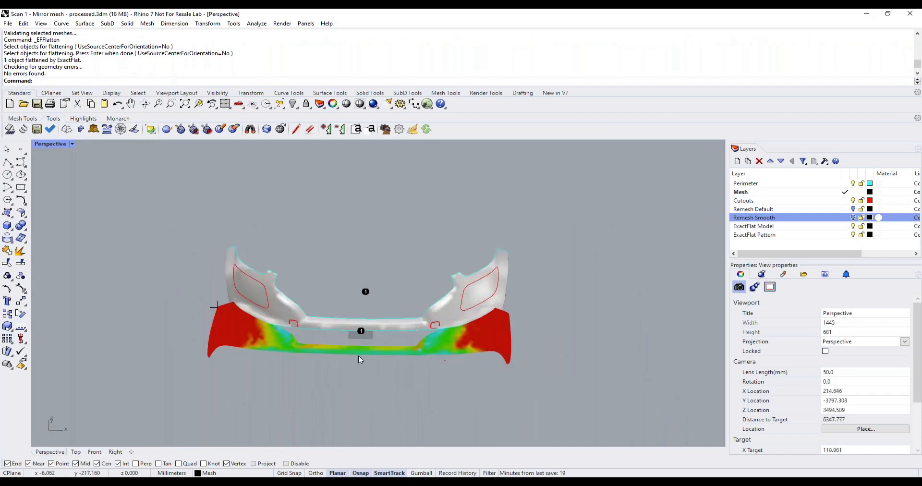
pyautogui.moveTo(363, 354); pyautogui.dragTo(361, 401)
pyautogui.click(356, 370)
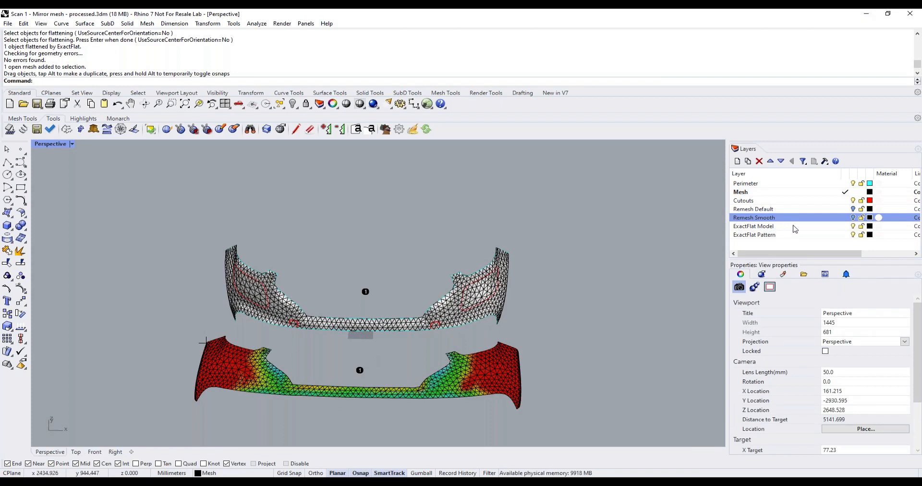
# Step: Make ExactFlat Pattern the current layer and hide the ExactFlat Model, Cutouts, Mesh and Perimeter layers
pyautogui.click(846, 236)
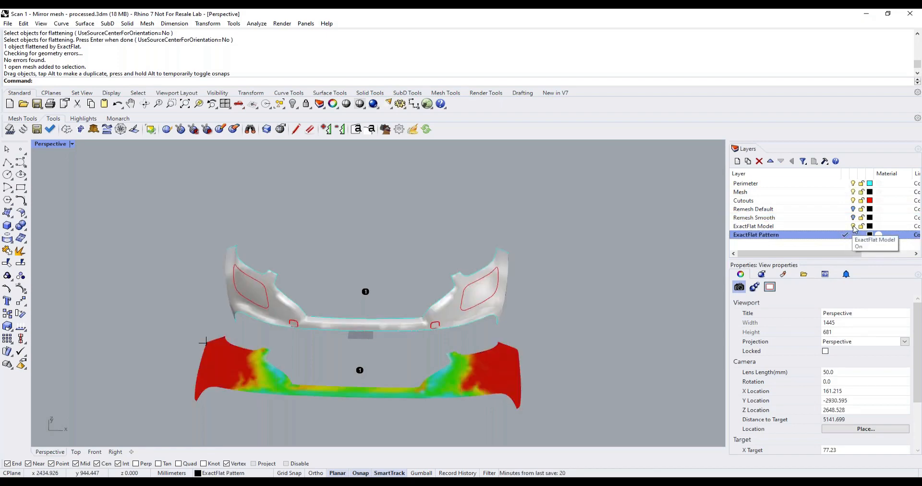
pyautogui.click(855, 228)
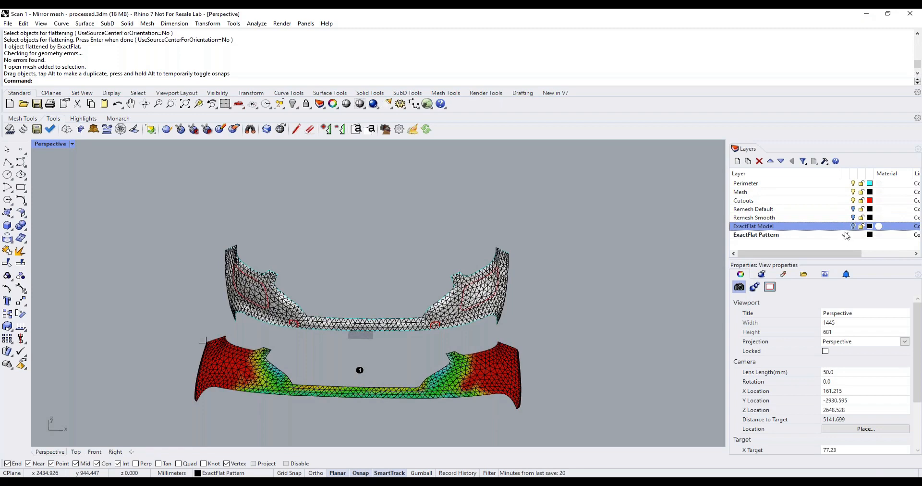
pyautogui.click(852, 200)
pyautogui.click(853, 192)
pyautogui.click(853, 183)
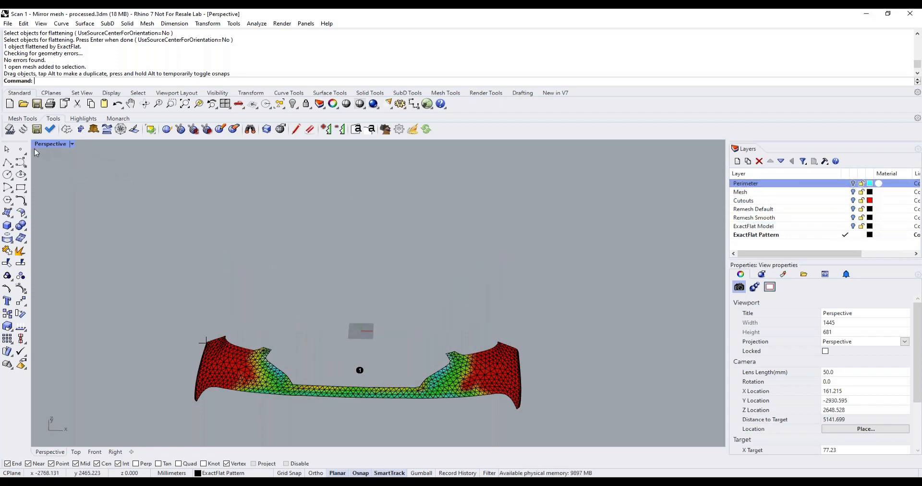
# Step: Maximize the Top view and move the flattened pattern up around the origin
pyautogui.doubleClick(57, 145)
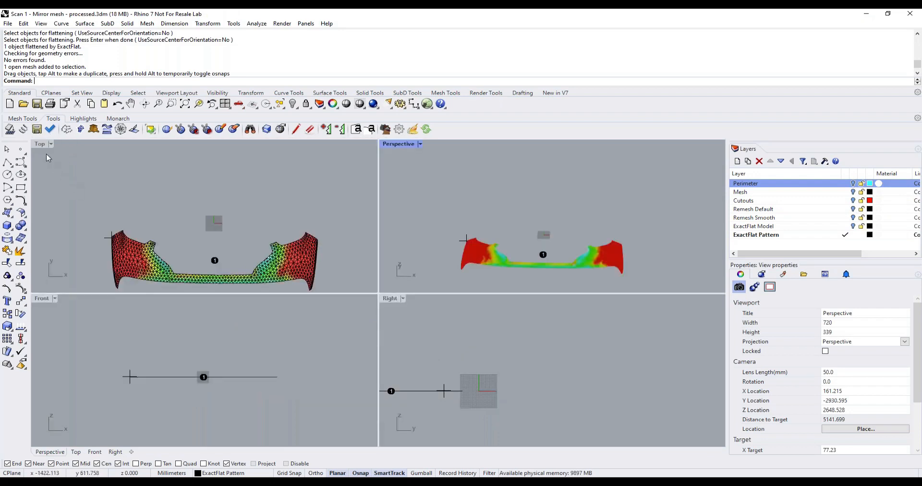
pyautogui.doubleClick(40, 144)
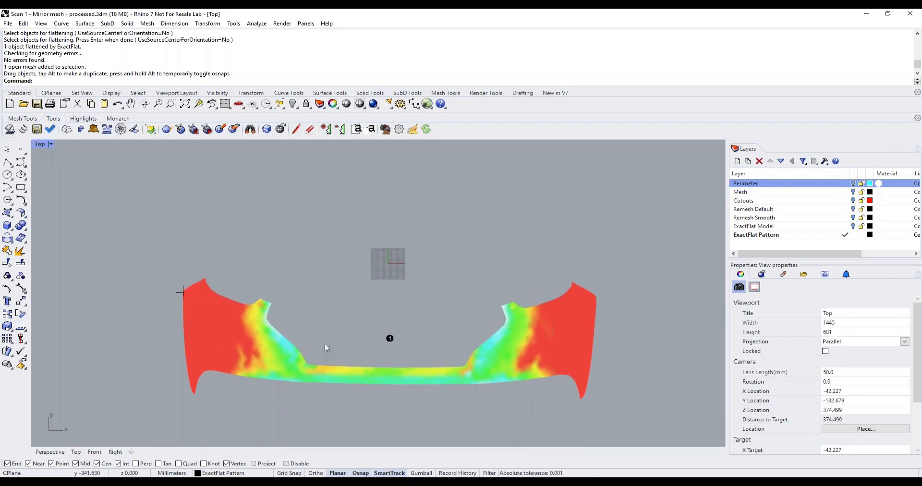
pyautogui.moveTo(397, 376); pyautogui.dragTo(406, 328)
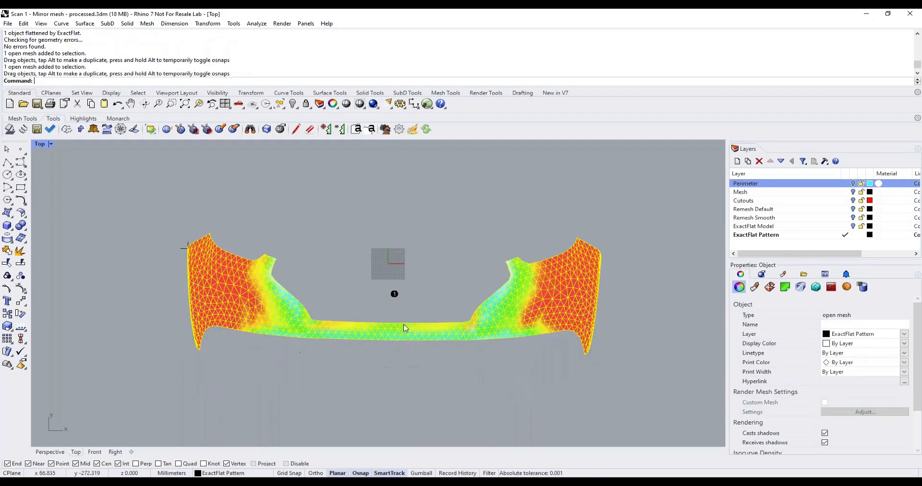
pyautogui.click(404, 272)
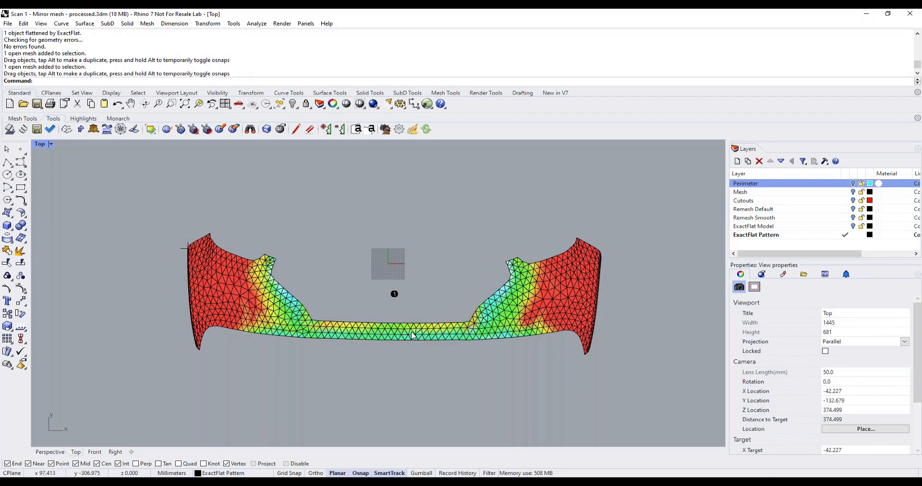
# Step: Nudge the flattened pattern slightly further up around the origin and clear the selection
pyautogui.moveTo(323, 227); pyautogui.dragTo(359, 253, button='right')
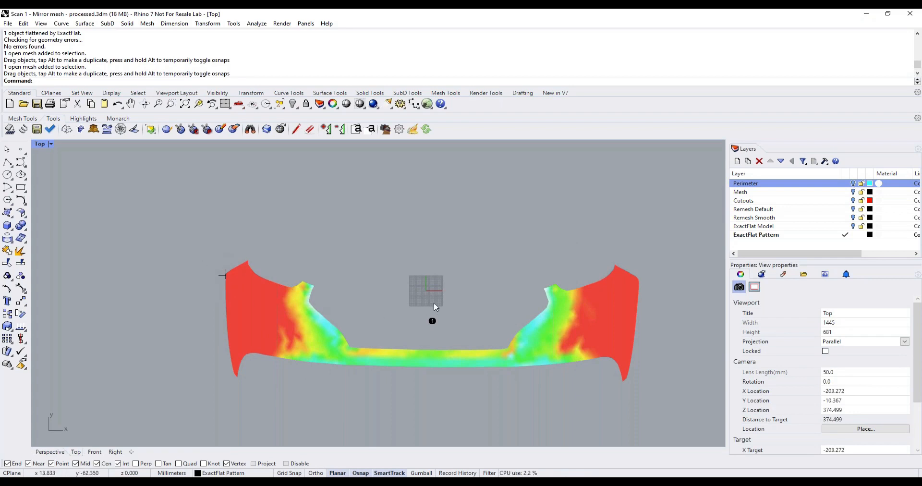
pyautogui.moveTo(455, 294)
pyautogui.mouseDown(button='right')
pyautogui.moveTo(428, 291)
pyautogui.moveTo(447, 291)
pyautogui.mouseUp(button='right')
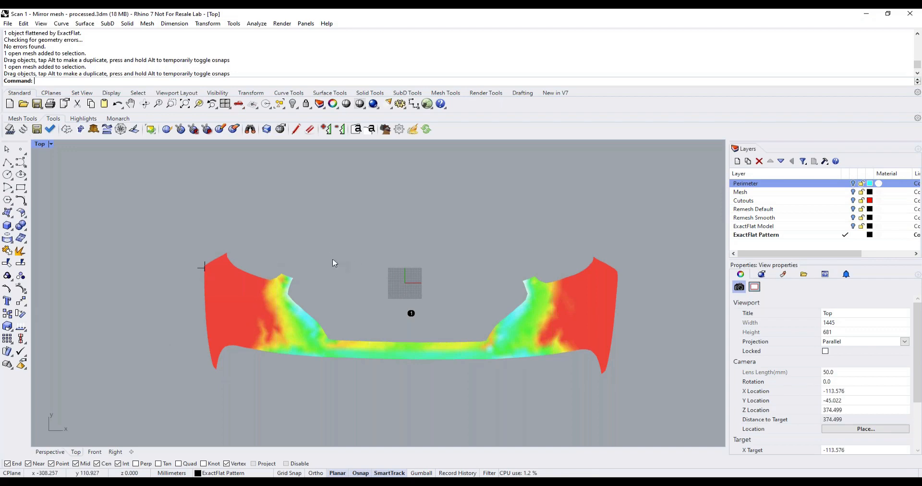
pyautogui.moveTo(387, 295); pyautogui.dragTo(369, 285, button='right')
pyautogui.moveTo(377, 336); pyautogui.dragTo(382, 321)
pyautogui.press('Escape')
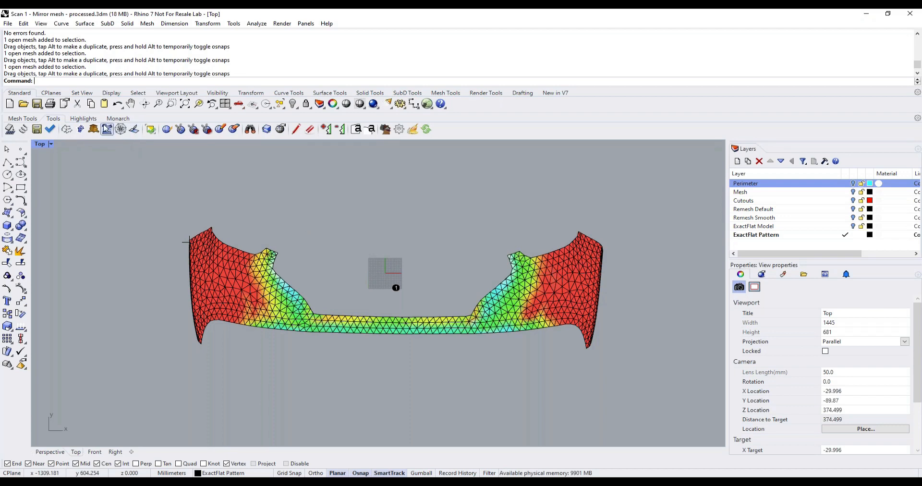
# Step: Re-flatten the pattern piece with SmartFracture, starting from the middle of its narrow center strip
pyautogui.click(67, 130)
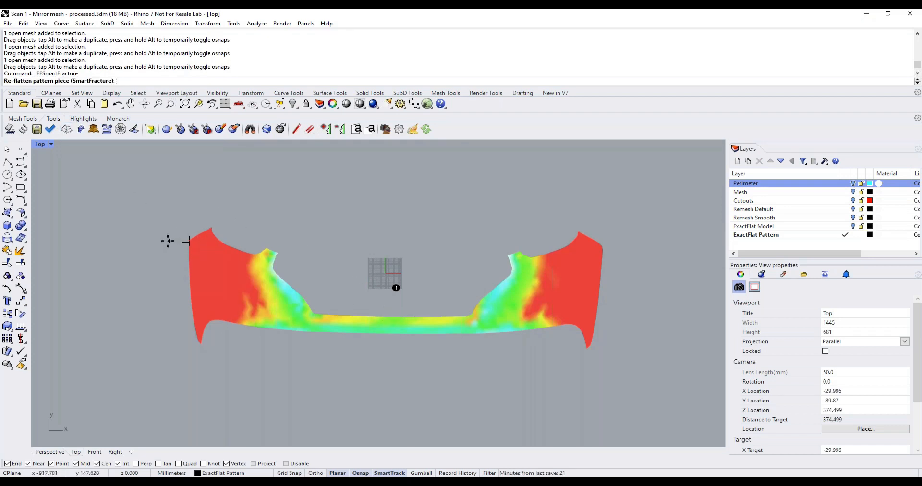
pyautogui.scroll(10, 168, 240)
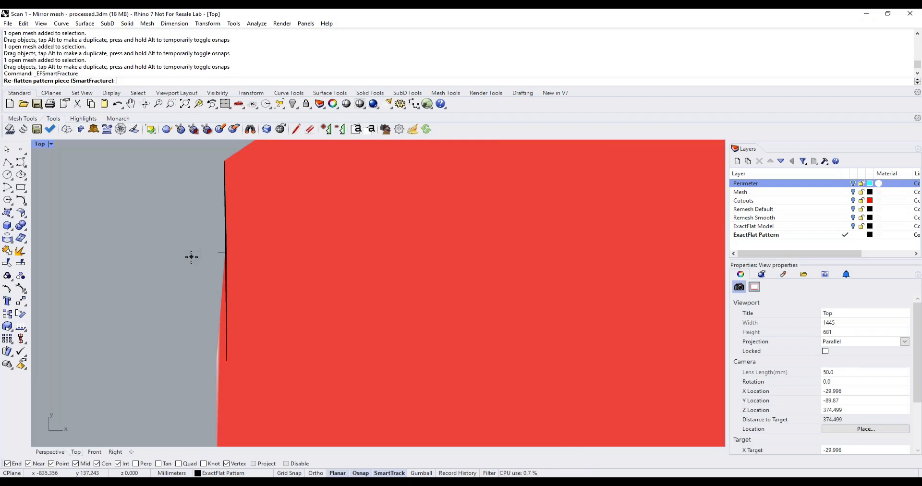
pyautogui.scroll(-8, 206, 259)
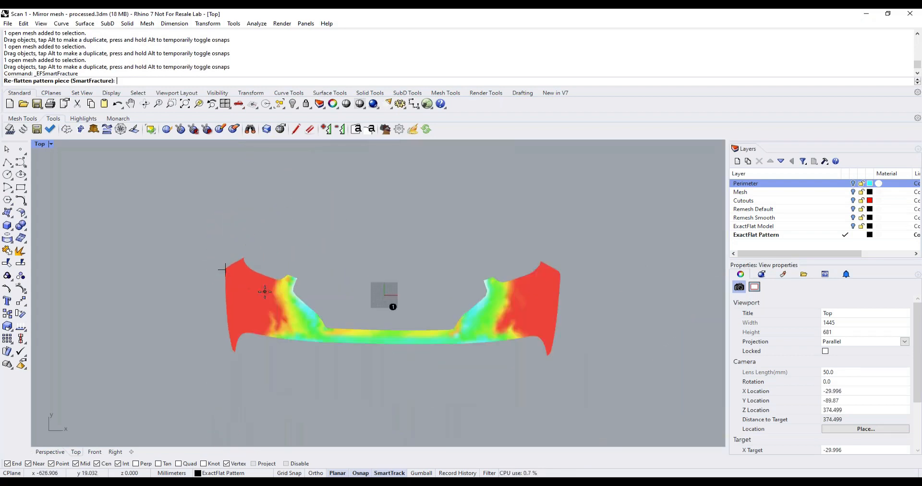
pyautogui.scroll(3, 383, 310)
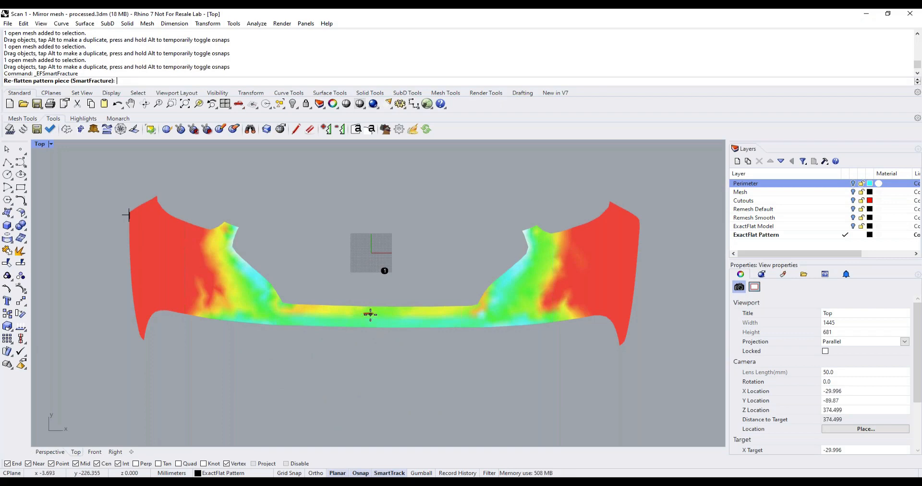
pyautogui.click(372, 313)
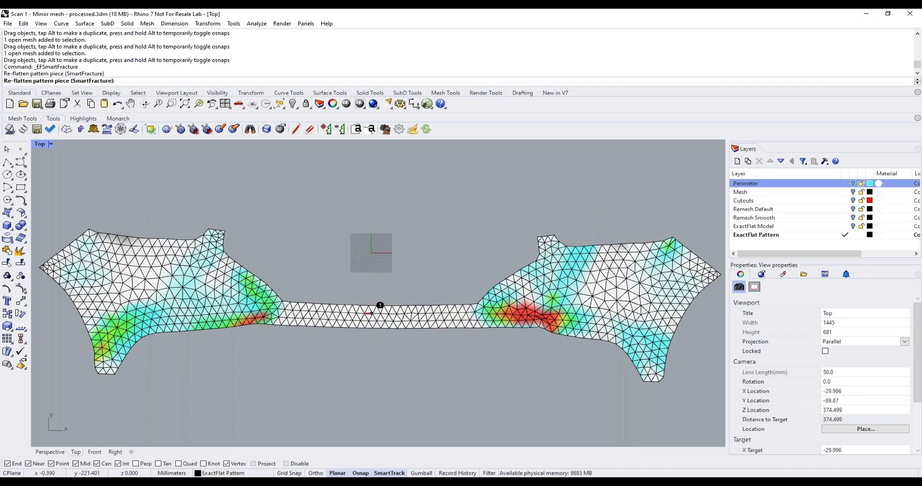
pyautogui.press('Return')
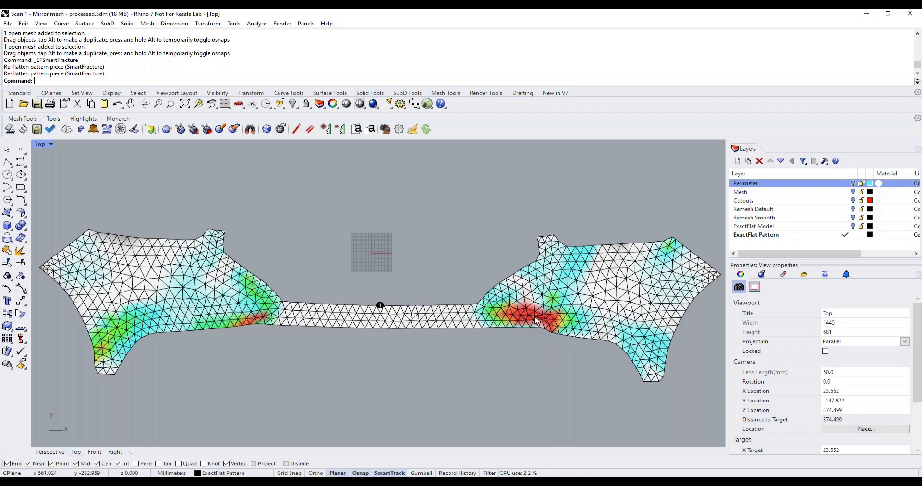
# Step: Run Spring on the flattened pattern piece with the default algorithm settings and Cotton 1 as the single material
pyautogui.moveTo(348, 269); pyautogui.dragTo(367, 274, button='right')
pyautogui.scroll(-3, 367, 274)
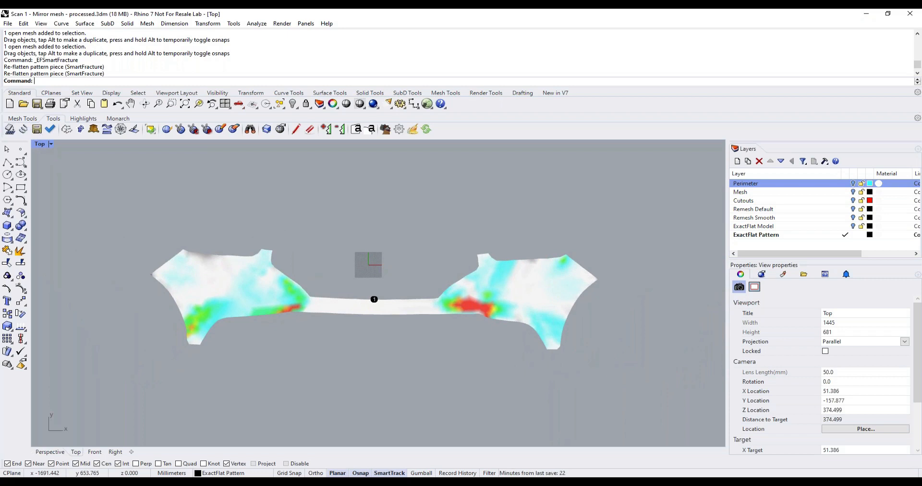
pyautogui.click(24, 129)
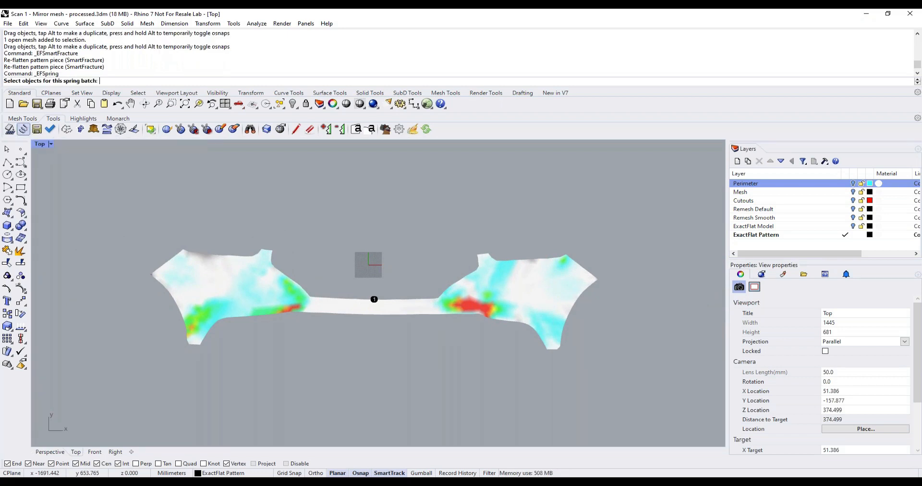
pyautogui.click(219, 294)
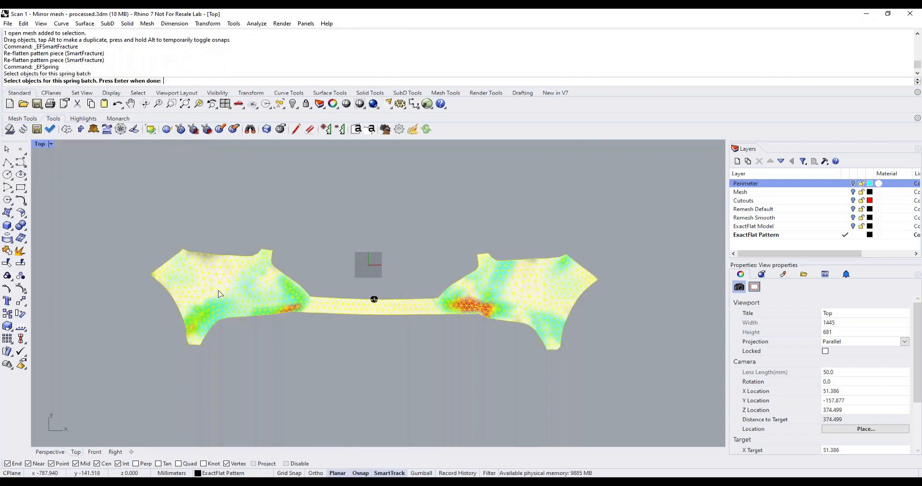
pyautogui.press('Return')
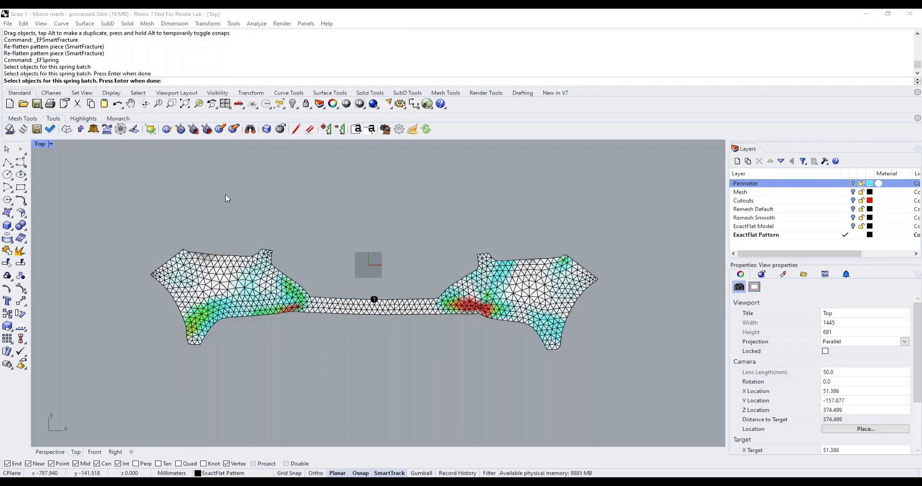
pyautogui.moveTo(496, 91); pyautogui.dragTo(684, 37)
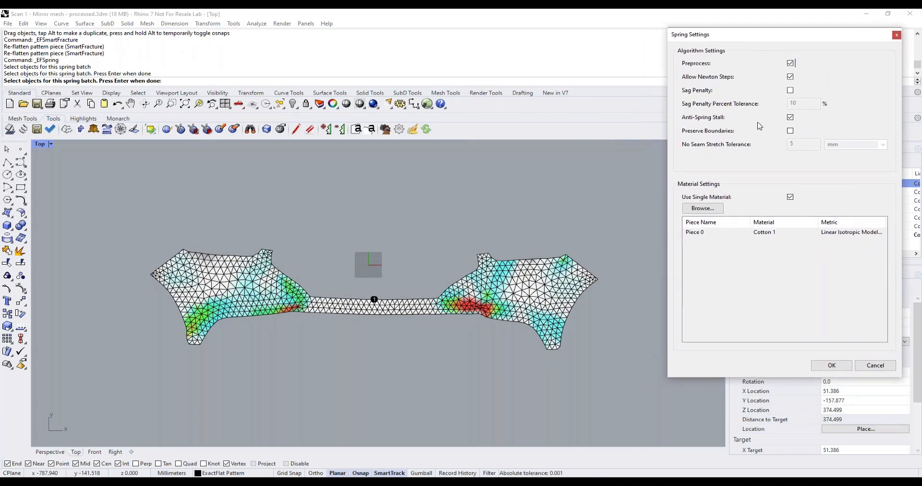
pyautogui.click(831, 366)
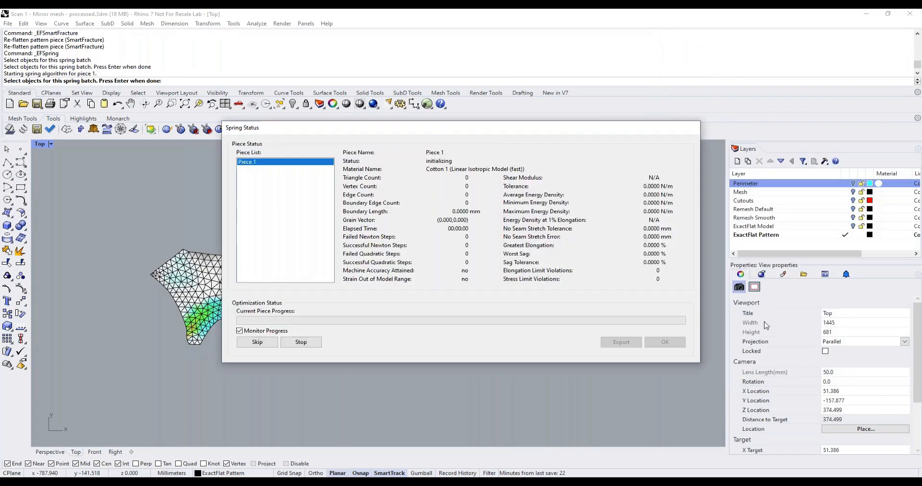
pyautogui.moveTo(465, 138); pyautogui.dragTo(682, 27)
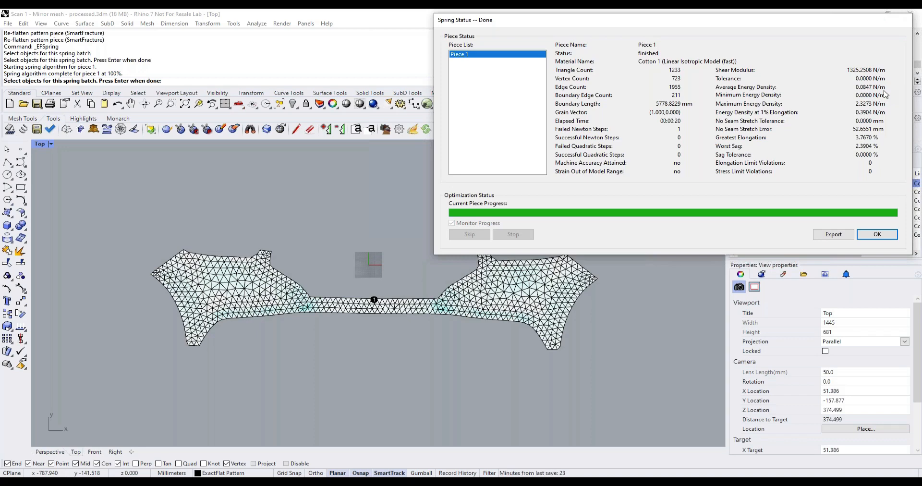
pyautogui.click(877, 235)
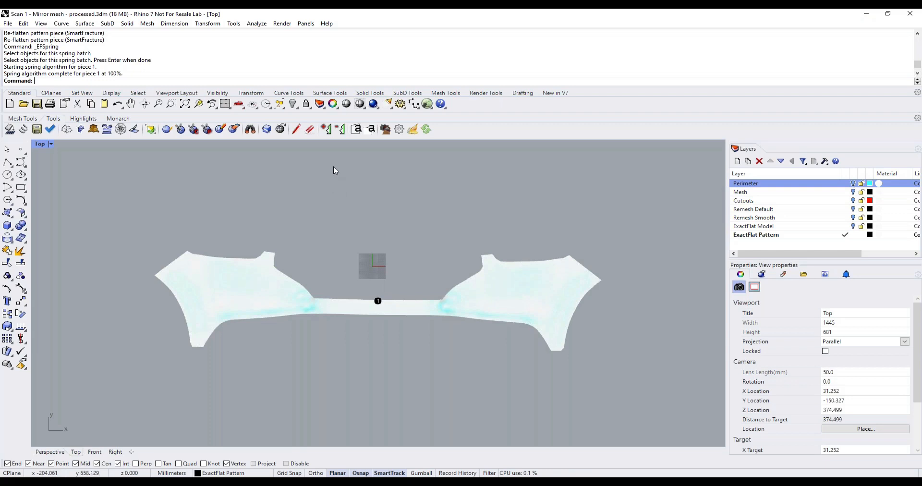
# Step: Set the grain along an edge in the middle of the center strip, using a global target strain with 2.5% principal strain
pyautogui.click(326, 129)
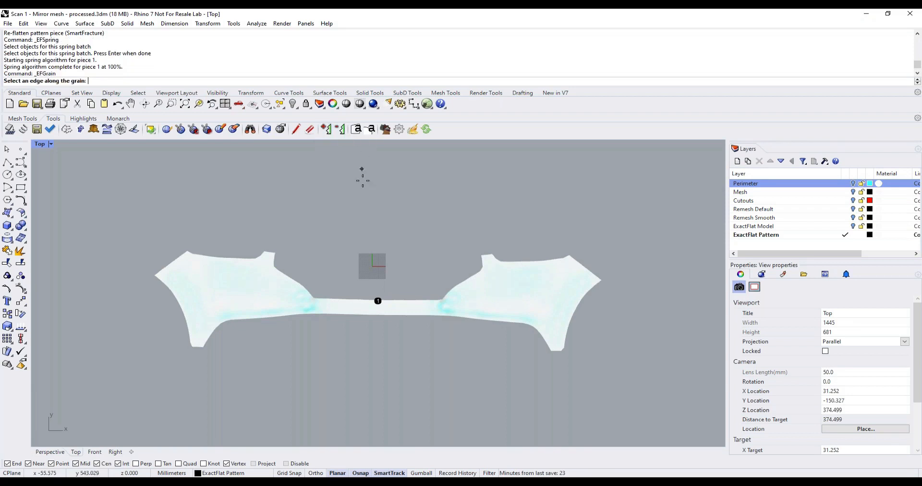
pyautogui.click(377, 305)
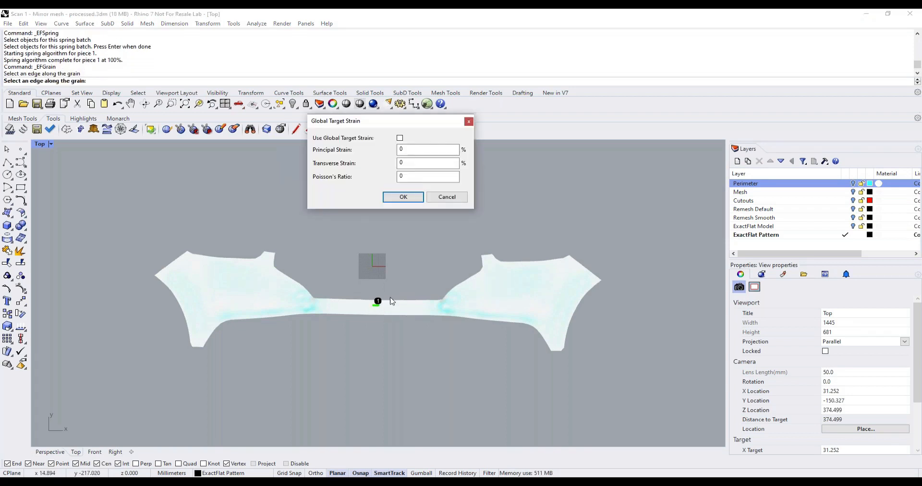
pyautogui.moveTo(365, 121); pyautogui.dragTo(349, 169)
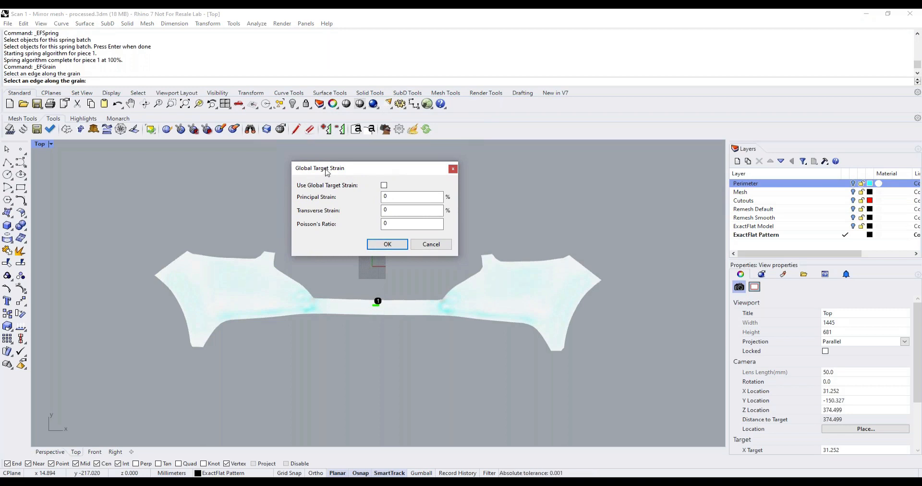
pyautogui.moveTo(333, 174); pyautogui.dragTo(337, 170)
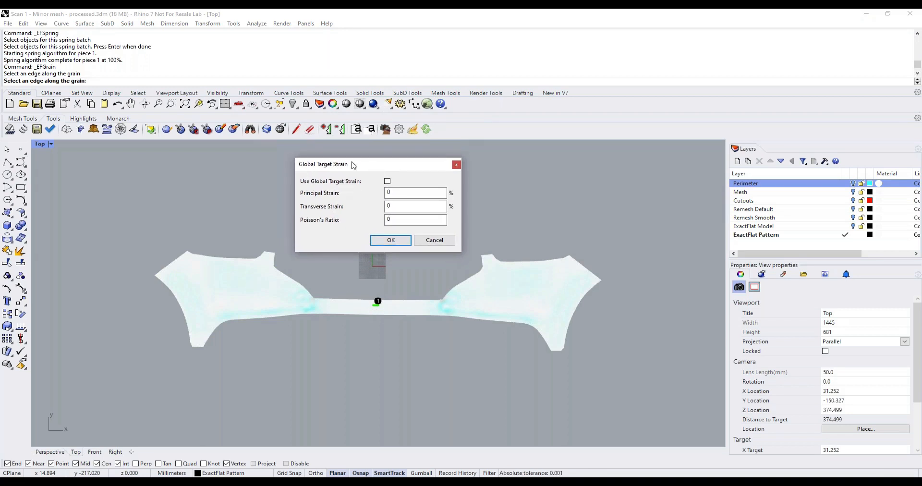
pyautogui.click(387, 182)
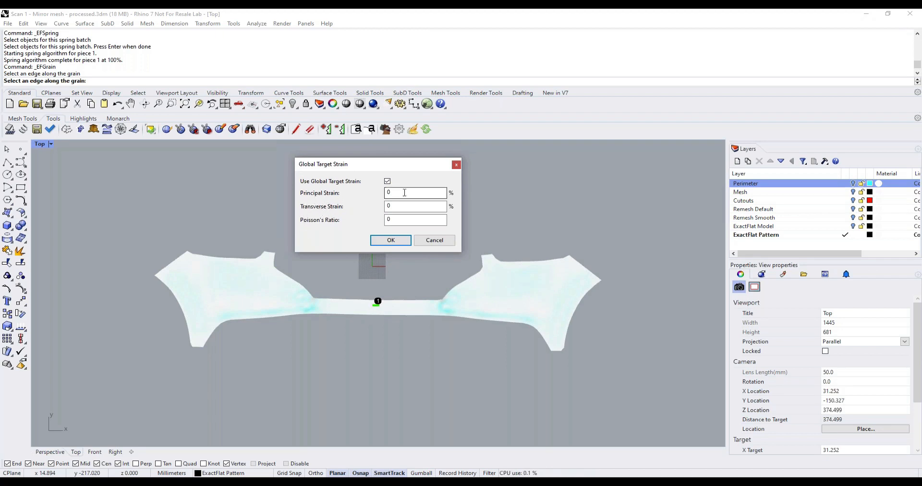
pyautogui.moveTo(404, 192); pyautogui.dragTo(373, 184)
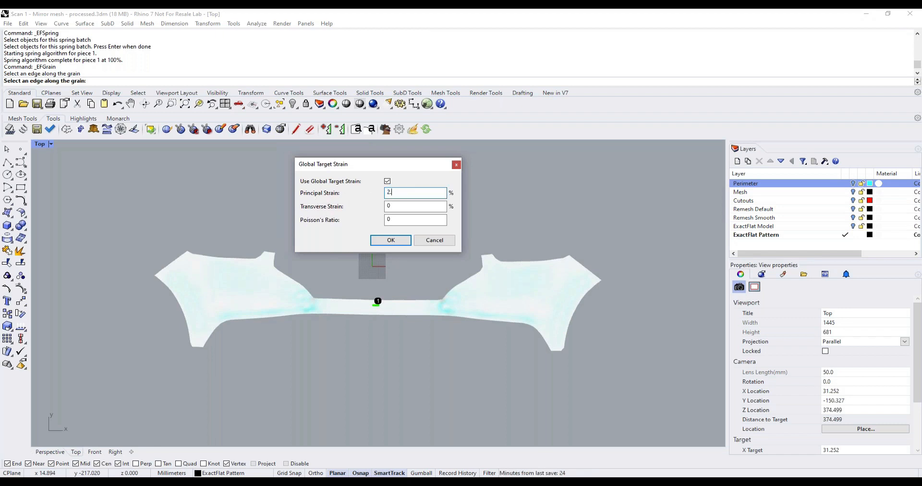
pyautogui.moveTo(355, 170); pyautogui.dragTo(353, 167)
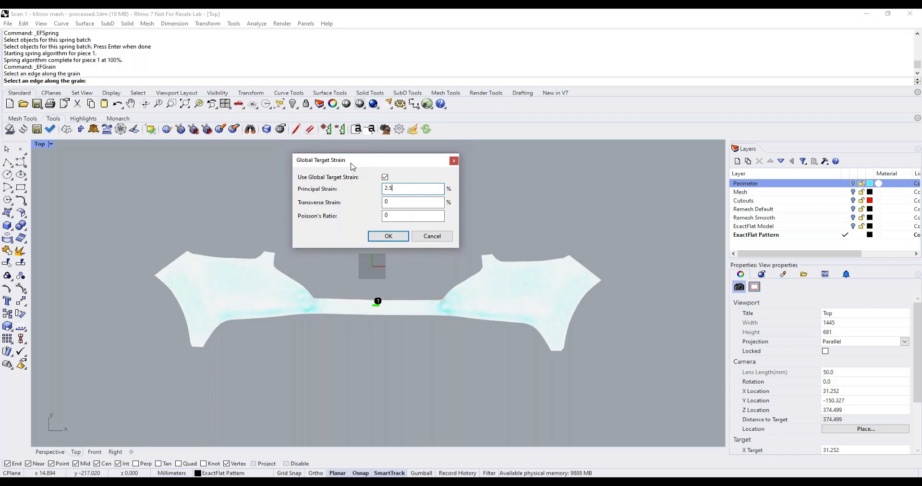
pyautogui.click(388, 235)
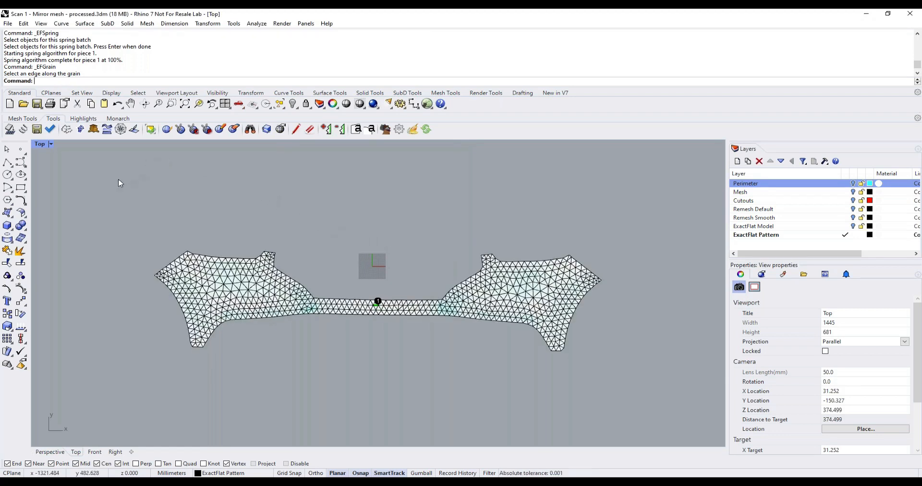
# Step: Run Spring again on the pattern piece with Cotton 1 to apply the global target strain
pyautogui.click(24, 132)
pyautogui.click(276, 303)
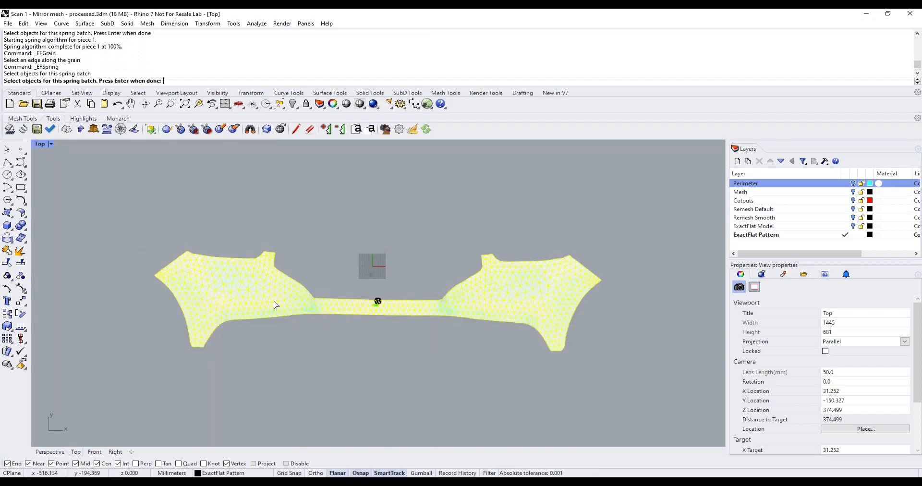
pyautogui.press('Return')
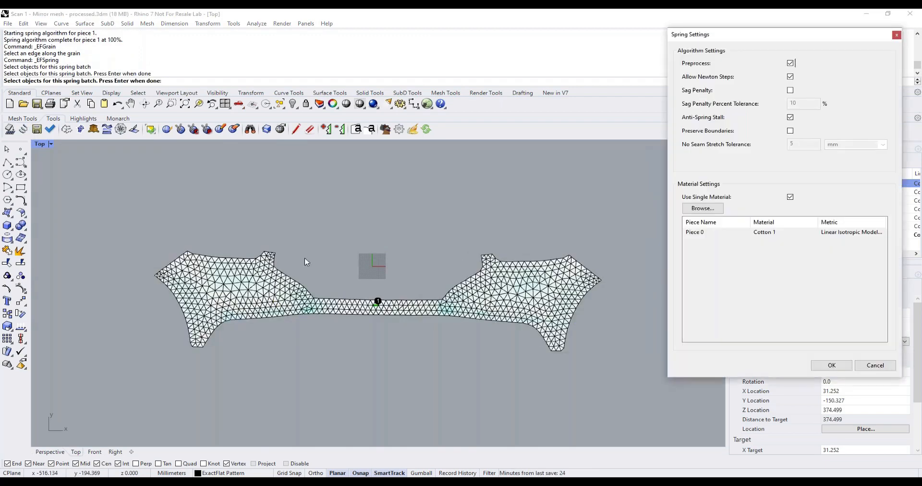
pyautogui.click(832, 369)
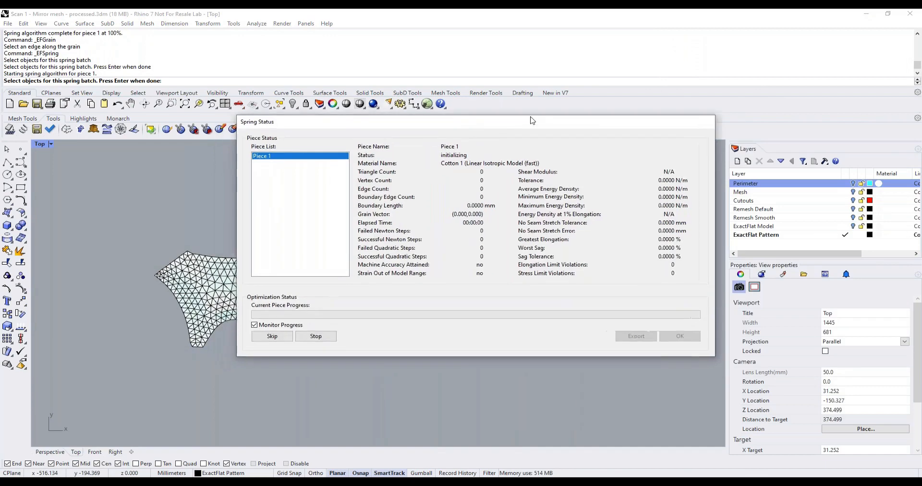
pyautogui.moveTo(532, 121); pyautogui.dragTo(708, 24)
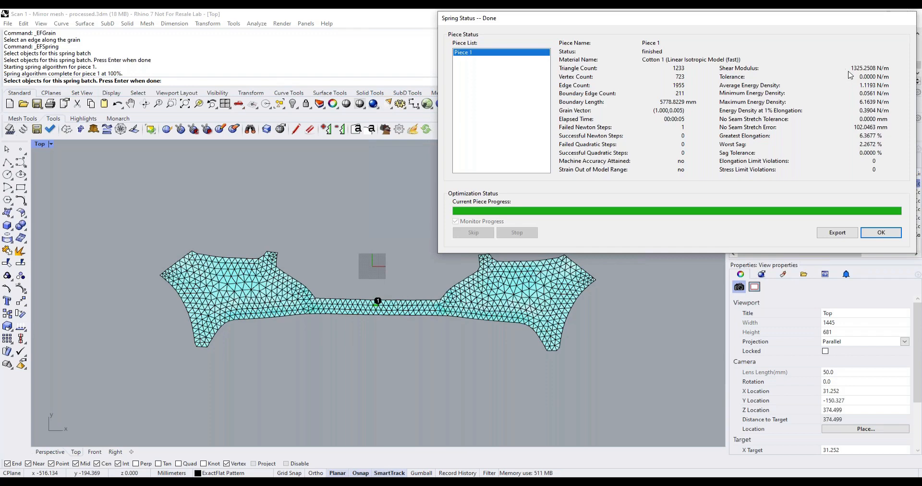
pyautogui.click(881, 232)
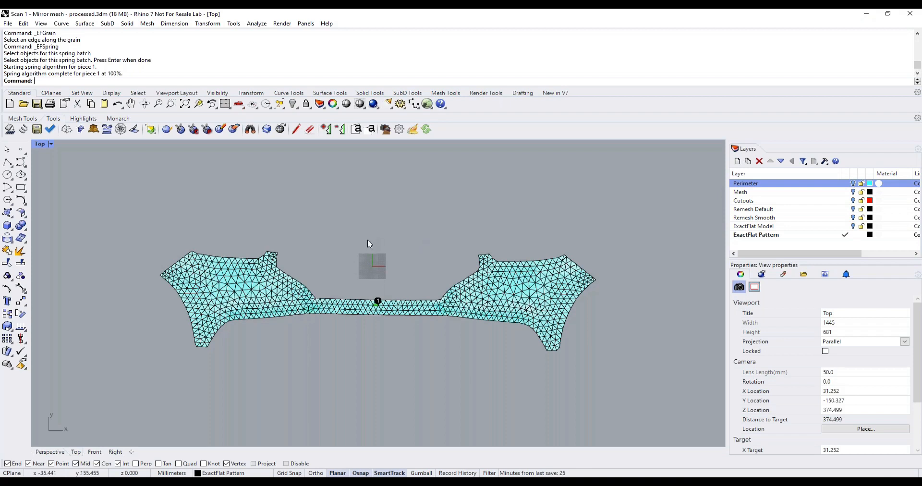
# Step: Maximize the Perspective view and show the ExactFlat Model and Cutouts layers
pyautogui.moveTo(365, 274)
pyautogui.mouseDown(button='right')
pyautogui.moveTo(383, 258)
pyautogui.moveTo(364, 270)
pyautogui.mouseUp(button='right')
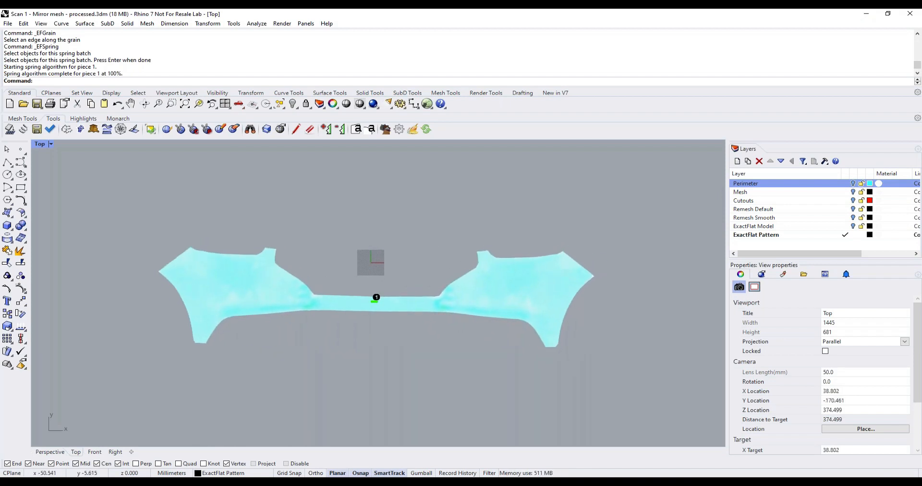
pyautogui.doubleClick(42, 144)
pyautogui.doubleClick(393, 145)
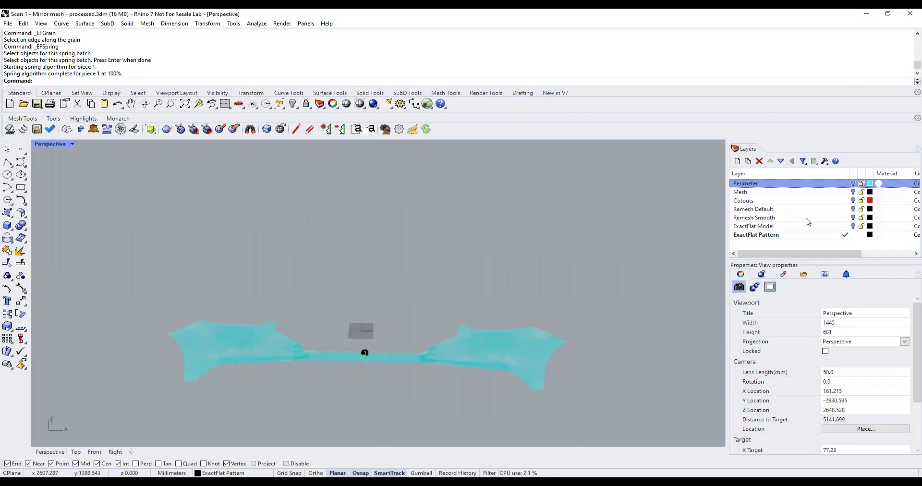
pyautogui.click(853, 226)
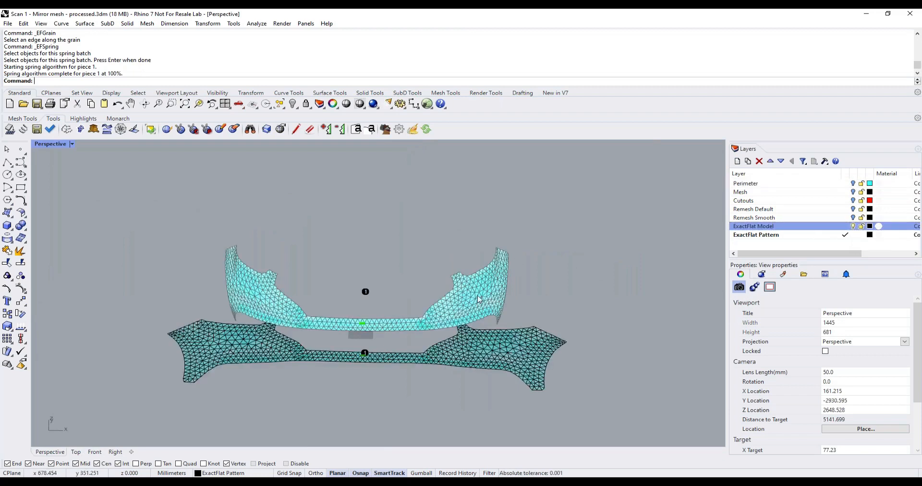
pyautogui.moveTo(479, 300); pyautogui.dragTo(480, 269, button='right')
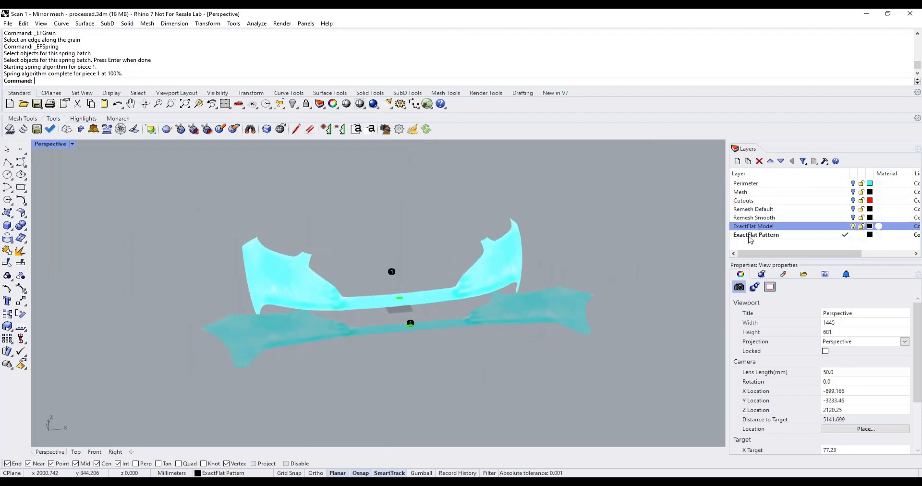
pyautogui.click(853, 200)
pyautogui.moveTo(386, 253); pyautogui.dragTo(349, 197, button='right')
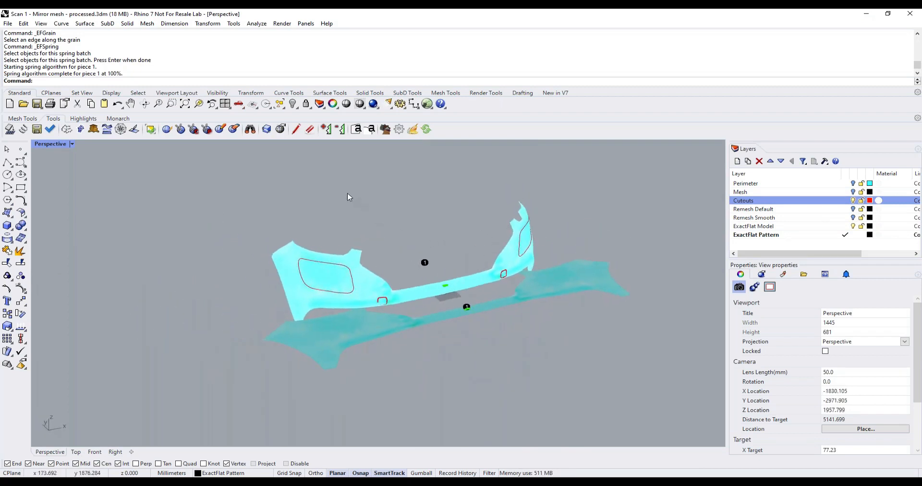
# Step: Start an ExactFlat Trace and select both large cutout outlines and the curves of the small left cutout, keeping MaxChordToCurve at 0.5
pyautogui.click(296, 130)
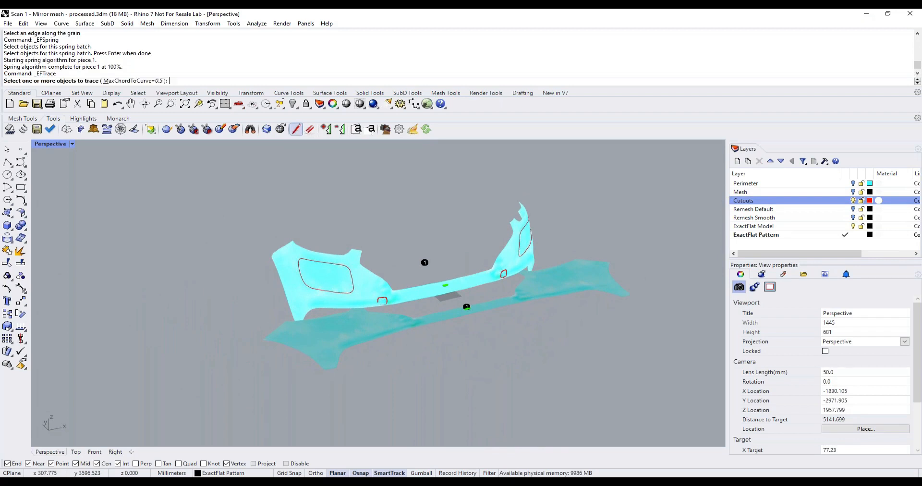
pyautogui.click(326, 266)
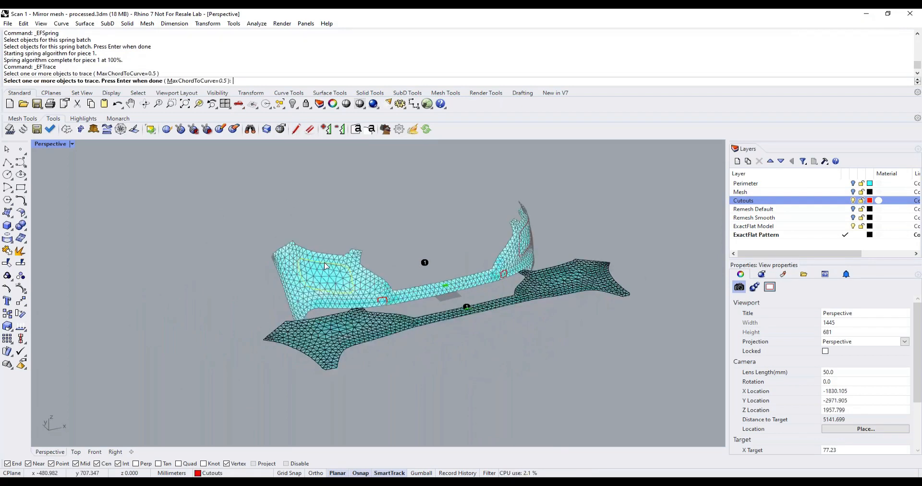
pyautogui.scroll(4, 370, 302)
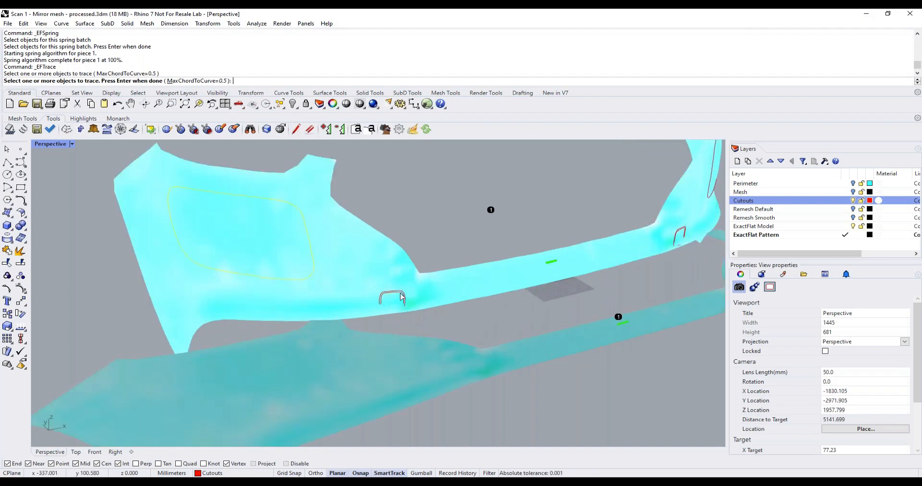
pyautogui.scroll(4, 403, 300)
pyautogui.click(403, 290)
pyautogui.click(402, 287)
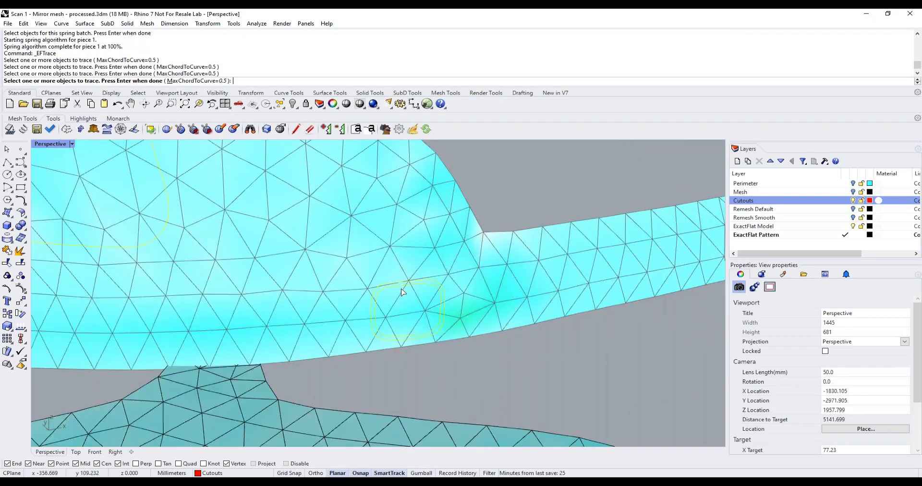
pyautogui.scroll(-8, 429, 292)
pyautogui.moveTo(560, 271); pyautogui.dragTo(499, 251, button='right')
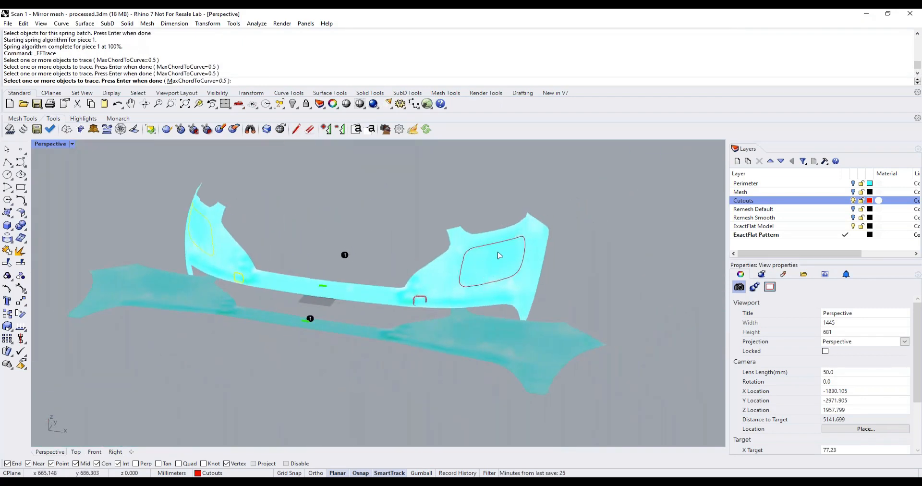
pyautogui.click(499, 242)
pyautogui.moveTo(345, 277); pyautogui.dragTo(372, 267, button='right')
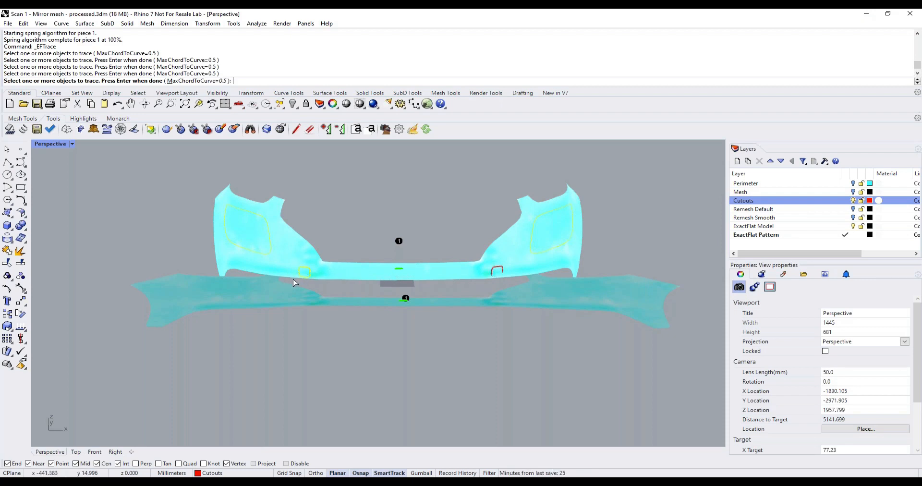
# Step: Trace the selected cutout curves onto the ExactFlat model with a curve fit tolerance of 1
pyautogui.press('Return')
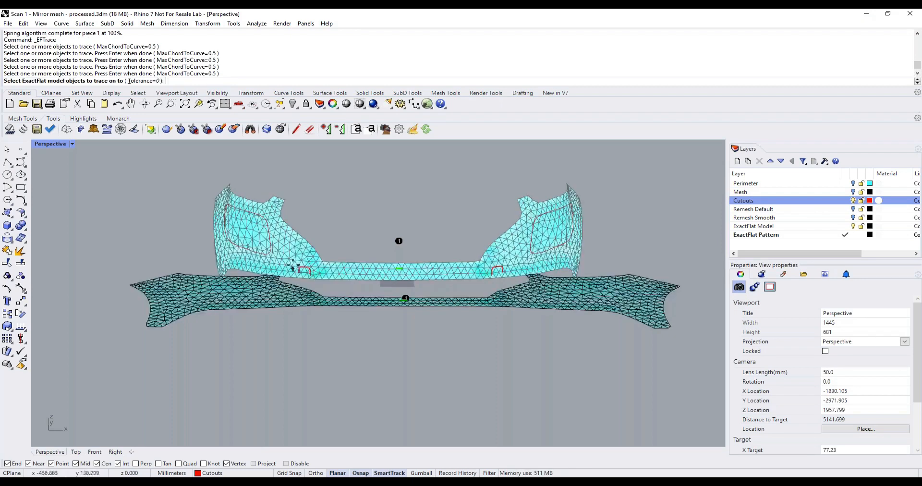
pyautogui.click(294, 255)
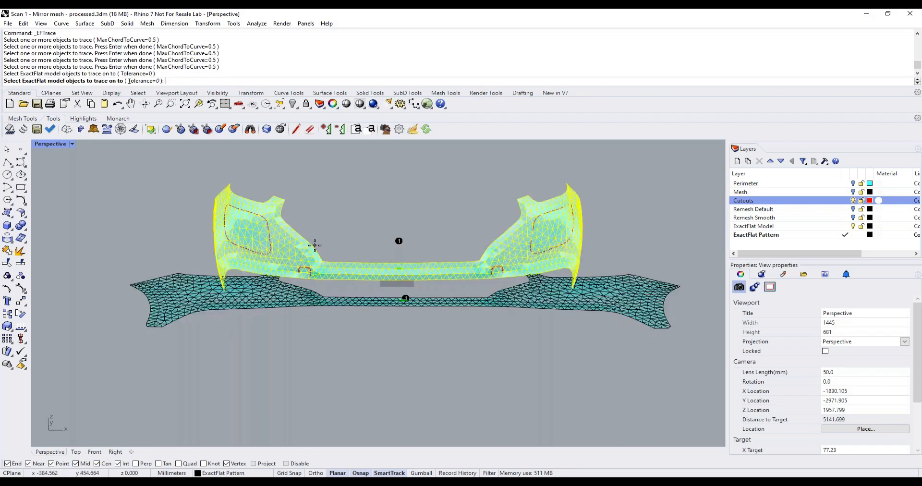
pyautogui.press('Return')
pyautogui.moveTo(460, 229); pyautogui.dragTo(404, 171)
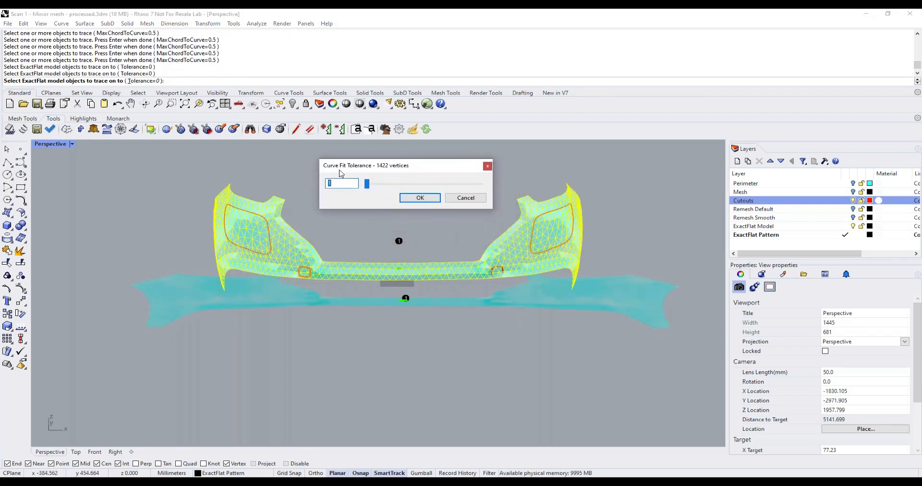
pyautogui.click(413, 199)
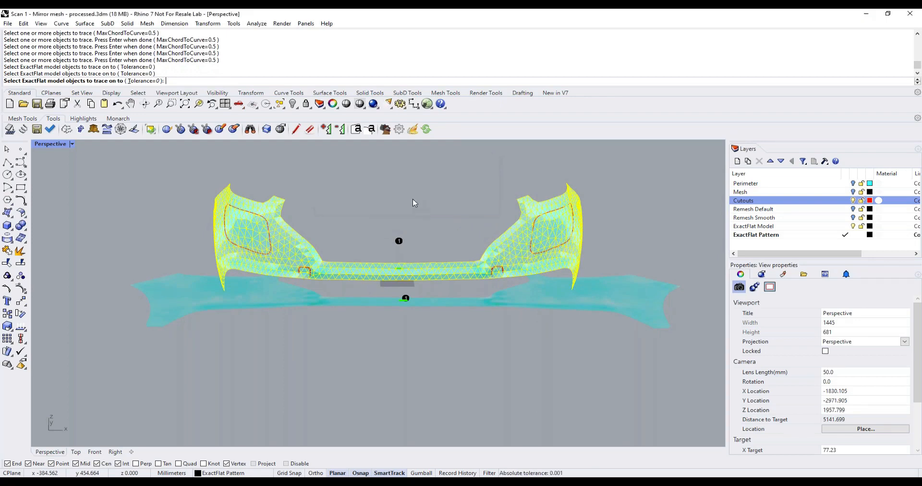
pyautogui.moveTo(369, 216); pyautogui.dragTo(370, 269, button='right')
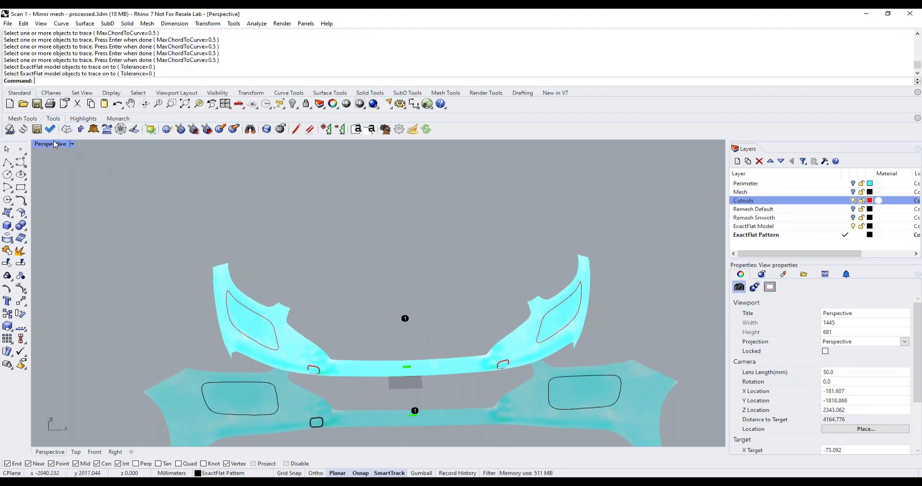
# Step: Maximize the Top view and hide the Cutouts and ExactFlat Model layers so only the flat pattern shows
pyautogui.doubleClick(57, 144)
pyautogui.doubleClick(44, 144)
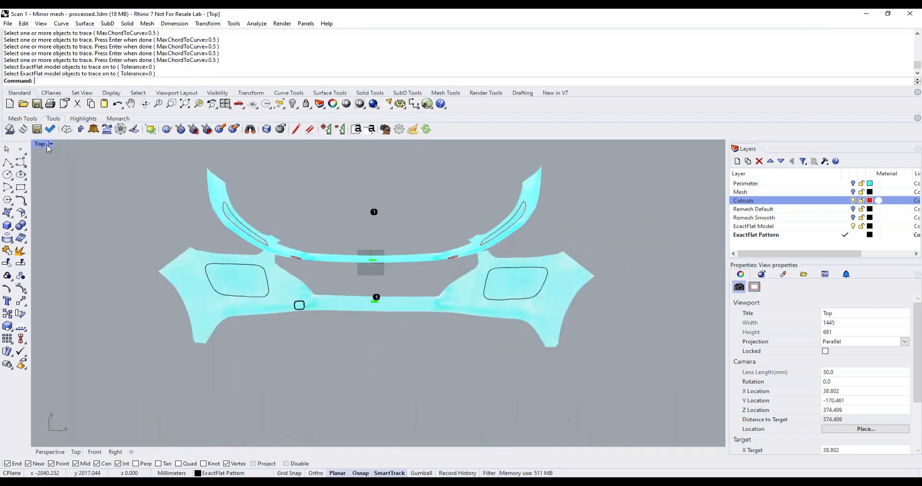
pyautogui.click(854, 201)
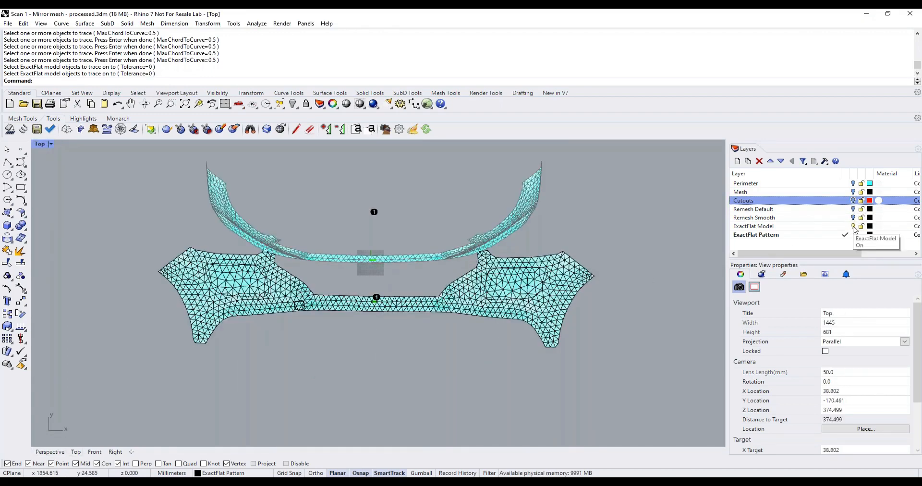
pyautogui.click(853, 226)
pyautogui.moveTo(375, 251); pyautogui.dragTo(399, 247, button='right')
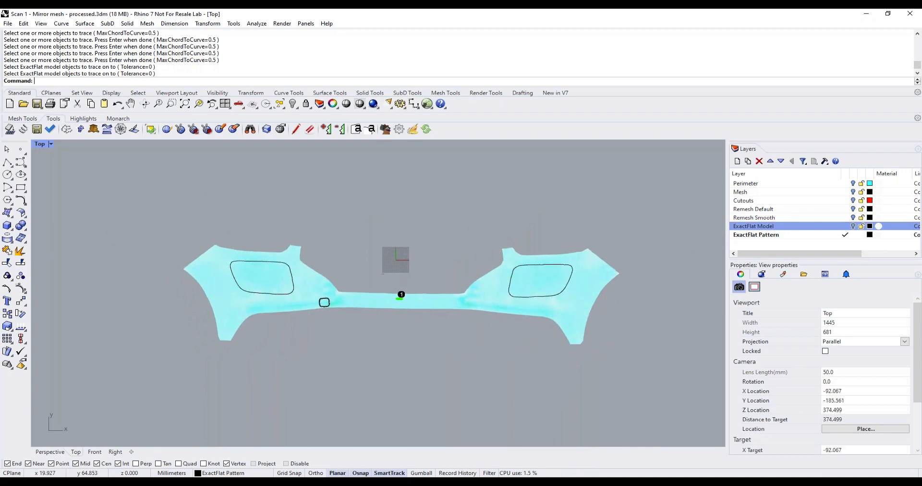
# Step: Export the flat pattern as an AutoCAD DXF named Webinar Bumper in the Peel Webinar File folder
pyautogui.click(37, 130)
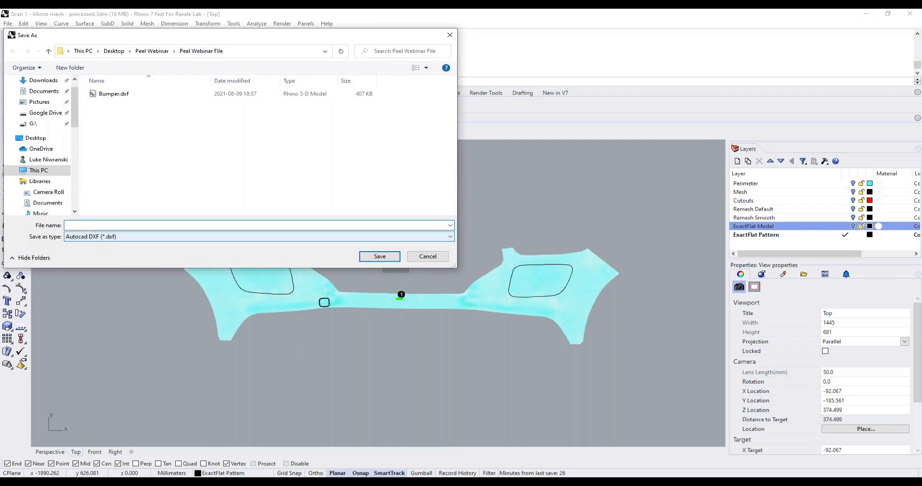
pyautogui.write('Webinar')
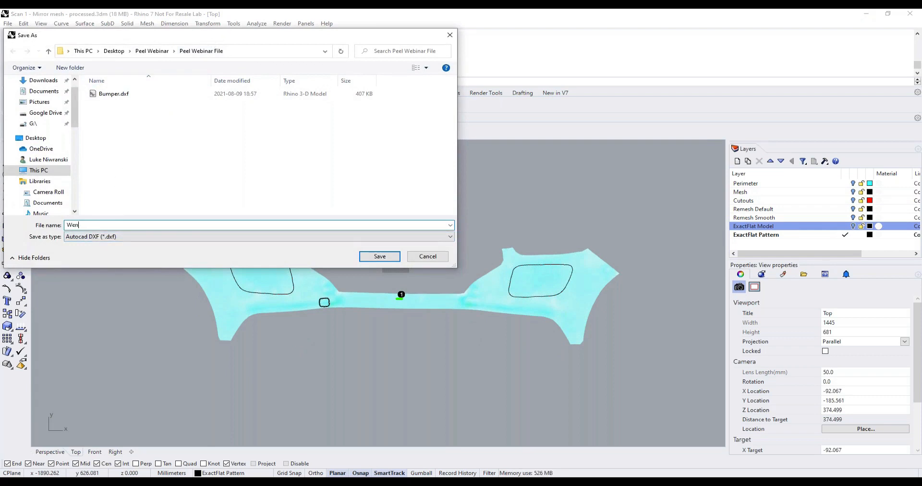
pyautogui.write(' Bumper')
pyautogui.click(361, 259)
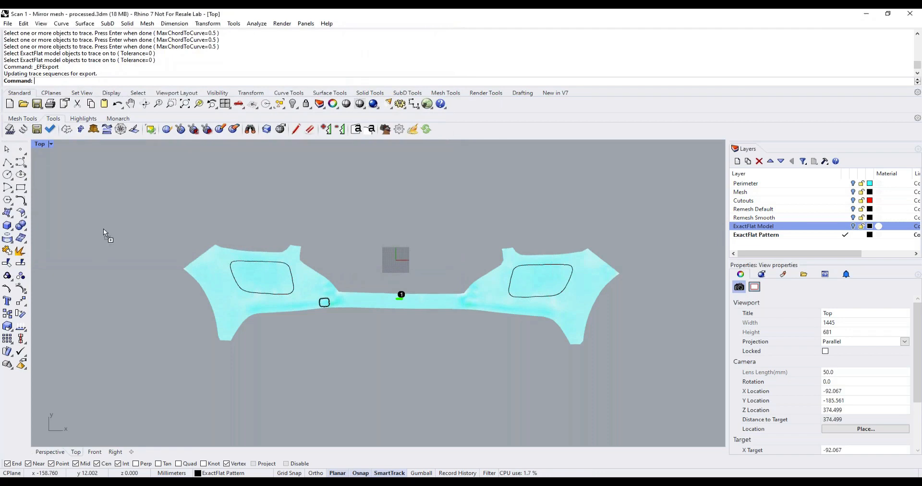
# Step: Import the exported Webinar Bumper.dxf into the current file and move its outline above the flattened pattern
pyautogui.moveTo(105, 231); pyautogui.dragTo(270, 205)
pyautogui.click(302, 262)
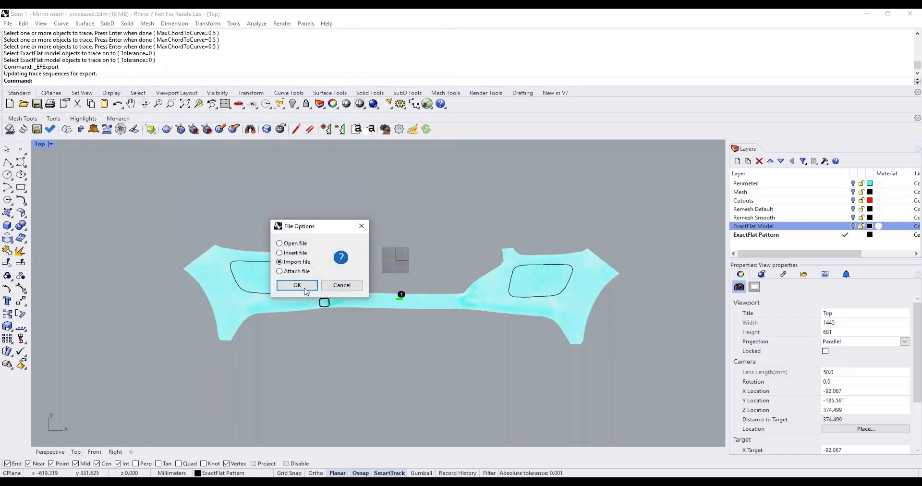
pyautogui.click(306, 287)
pyautogui.click(333, 267)
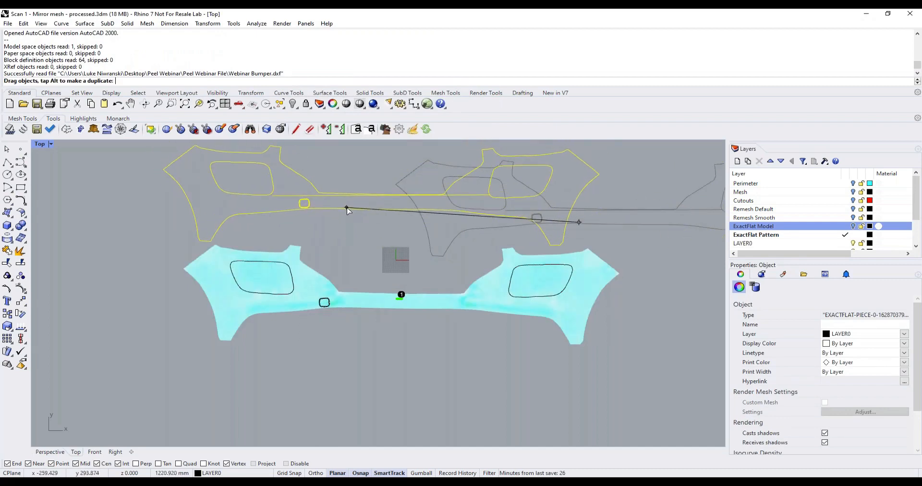
pyautogui.click(316, 207)
pyautogui.moveTo(383, 161); pyautogui.dragTo(384, 200, button='right')
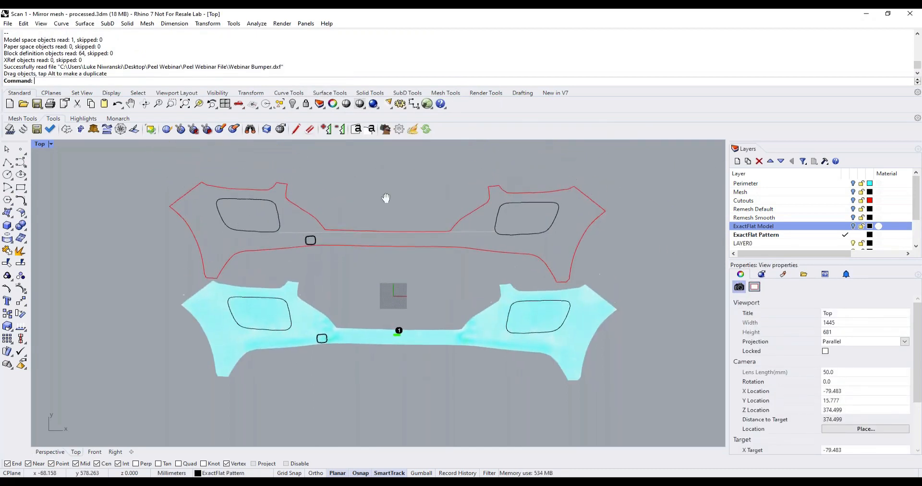
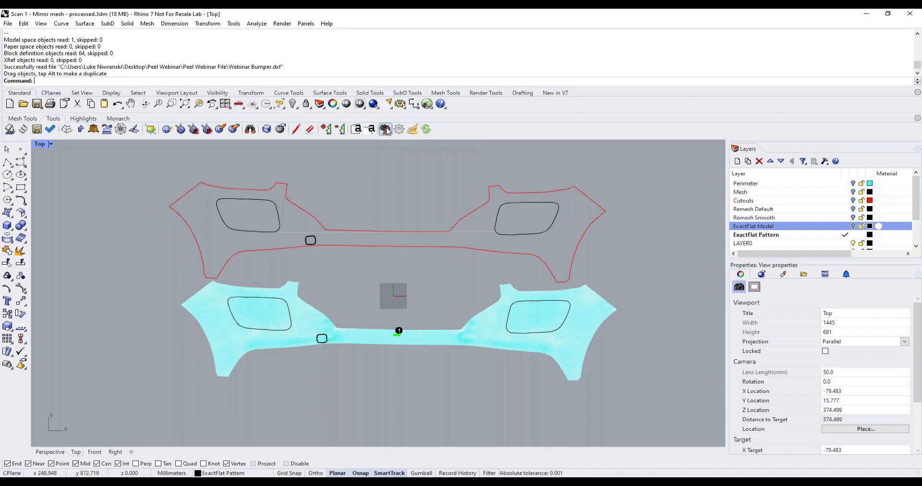
# Step: Examine the name, thickness and Young's modulus settings for creating a material from analysis in the ExactFlat Material Editor
pyautogui.click(387, 130)
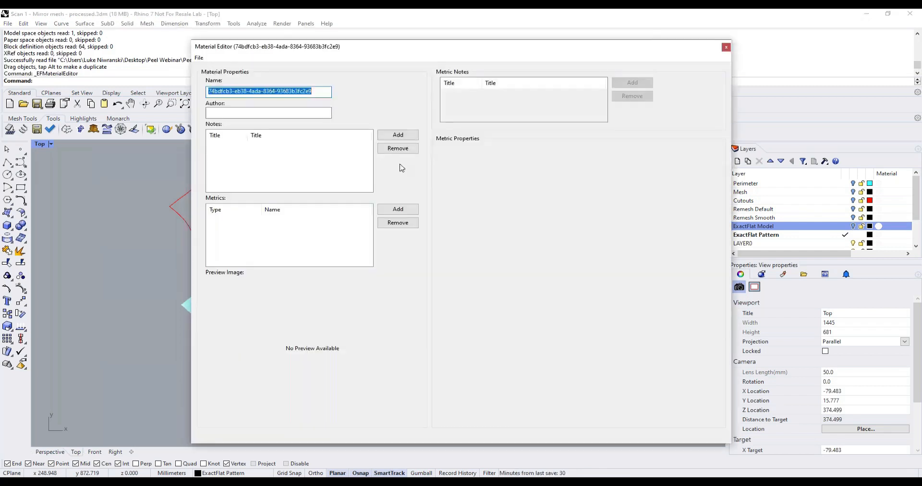
pyautogui.moveTo(291, 48); pyautogui.dragTo(337, 43)
pyautogui.click(245, 53)
pyautogui.moveTo(289, 64)
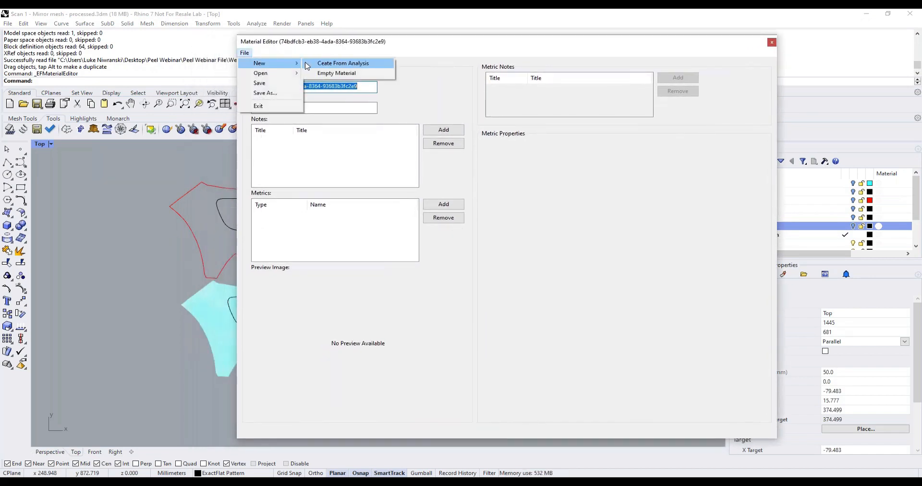
pyautogui.click(331, 64)
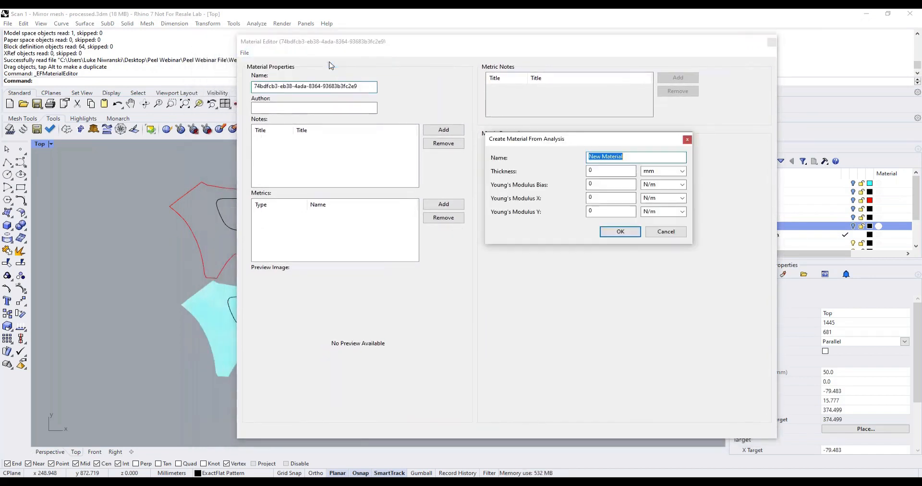
pyautogui.click(601, 184)
pyautogui.doubleClick(600, 183)
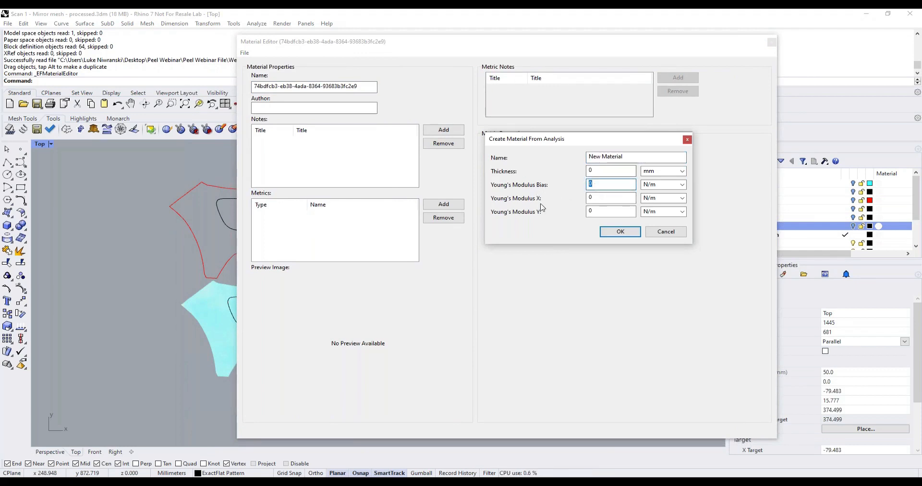
pyautogui.click(602, 185)
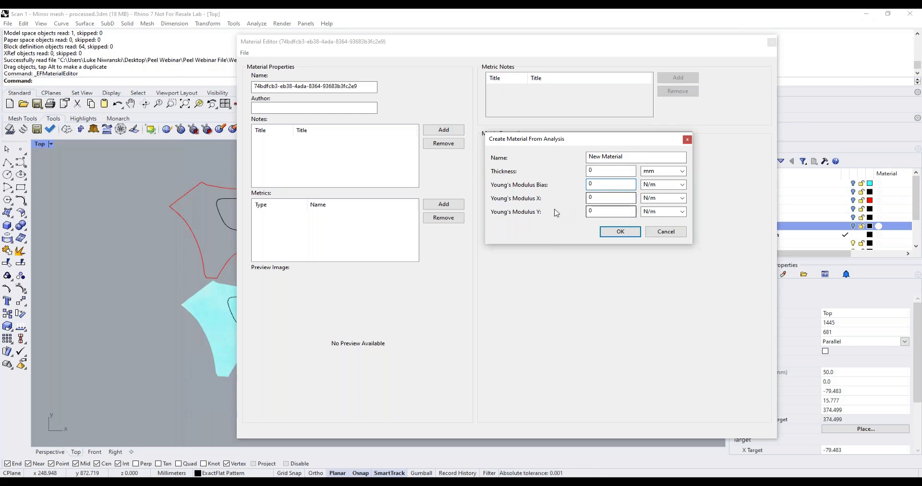
pyautogui.click(601, 174)
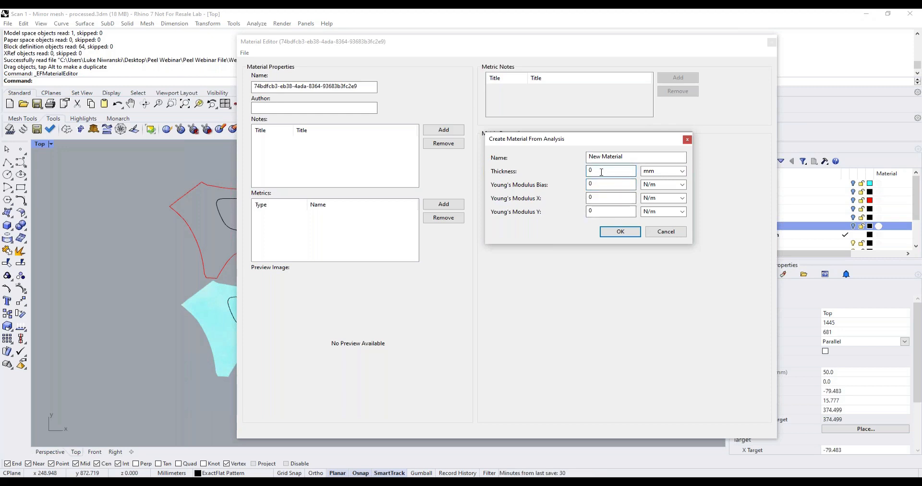
pyautogui.moveTo(643, 156); pyautogui.dragTo(586, 156)
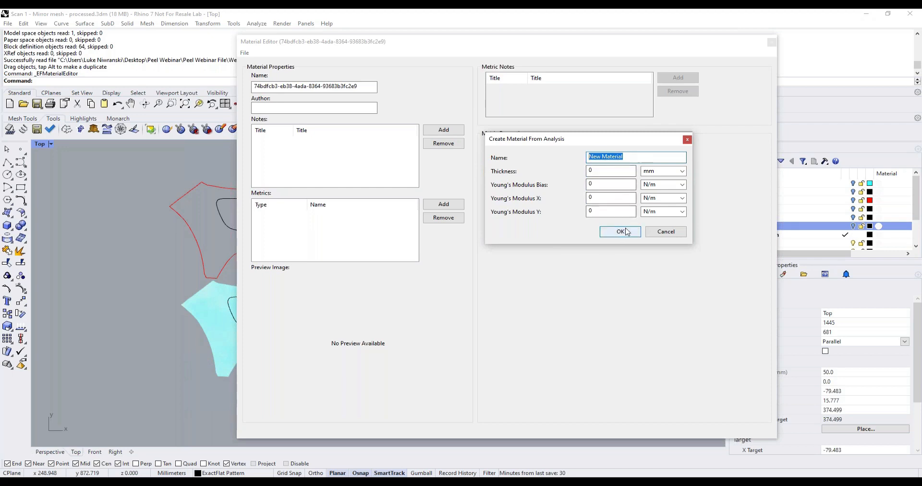
pyautogui.click(665, 232)
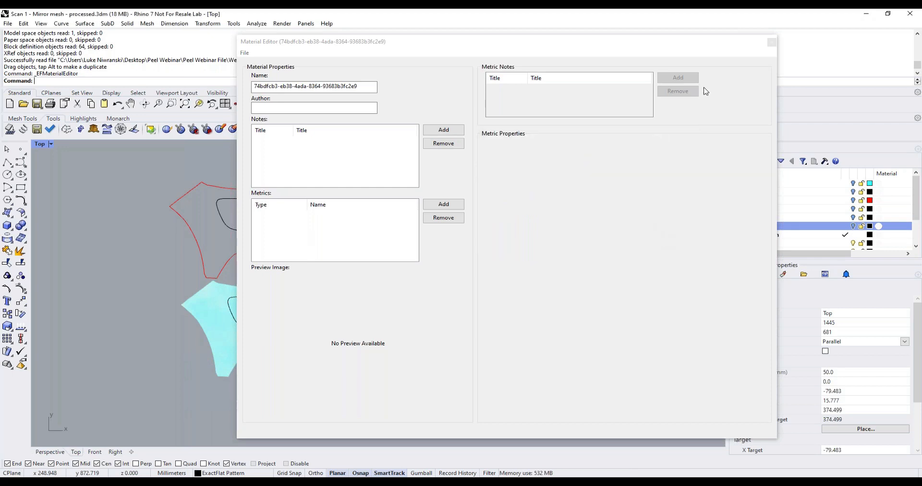
pyautogui.click(772, 42)
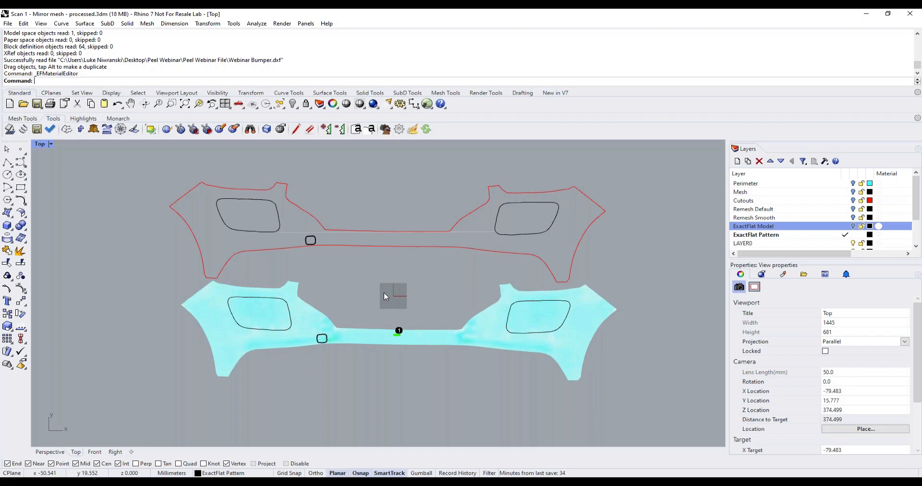
# Step: Turn off the ExactFlat stress highlight and switch the mesh edge highlight on and off again
pyautogui.click(85, 120)
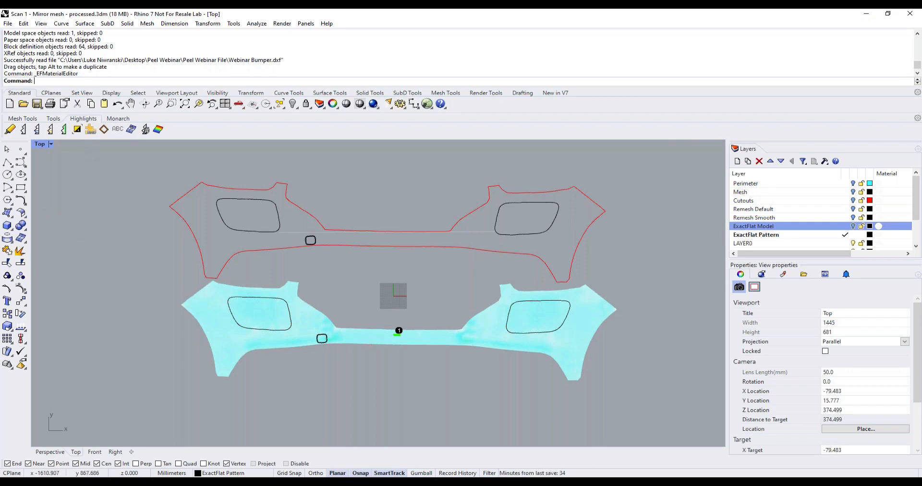
pyautogui.click(159, 130)
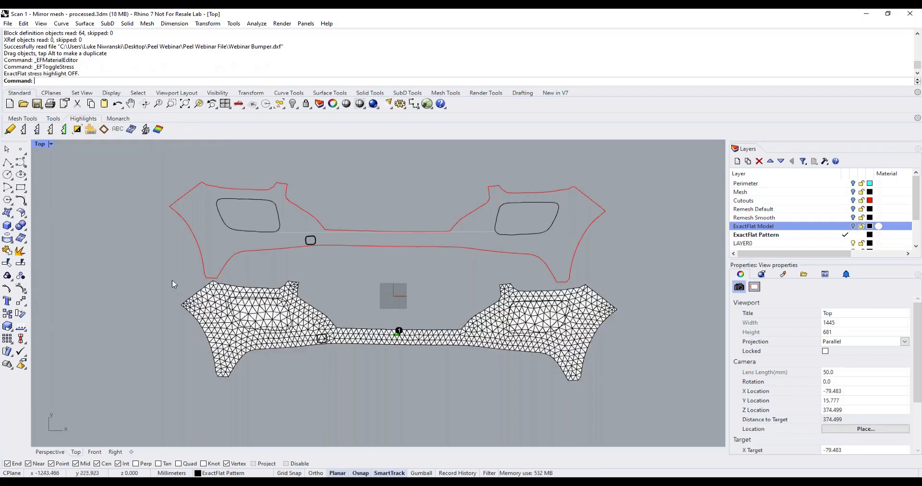
pyautogui.moveTo(456, 323); pyautogui.dragTo(476, 321, button='right')
pyautogui.click(23, 131)
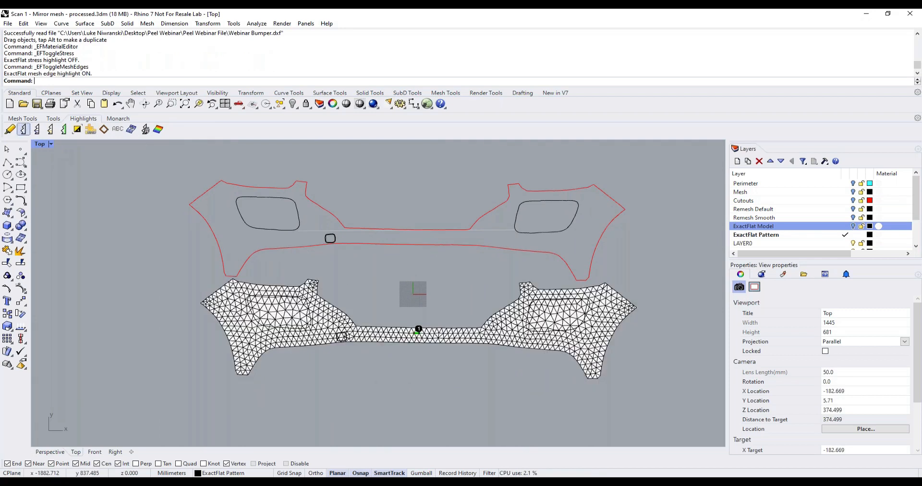
pyautogui.click(27, 133)
pyautogui.moveTo(160, 249); pyautogui.dragTo(145, 244, button='right')
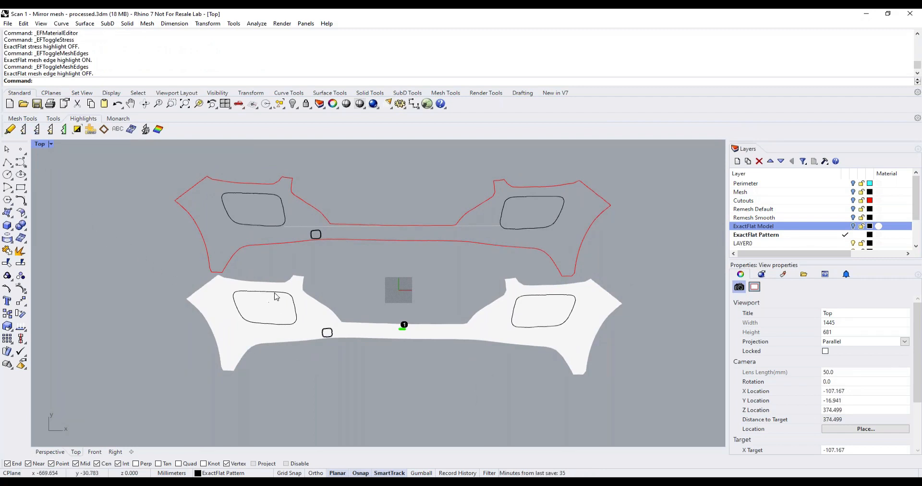
pyautogui.moveTo(276, 296)
pyautogui.mouseDown(button='right')
pyautogui.moveTo(268, 300)
pyautogui.moveTo(284, 310)
pyautogui.mouseUp(button='right')
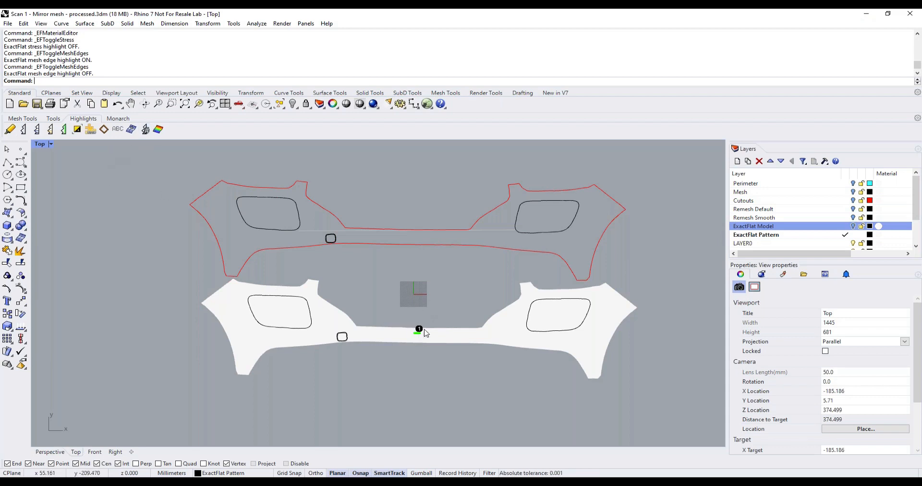
# Step: Switch the piece ID and grain line highlights off and on again, and turn the stress highlight back on
pyautogui.click(146, 129)
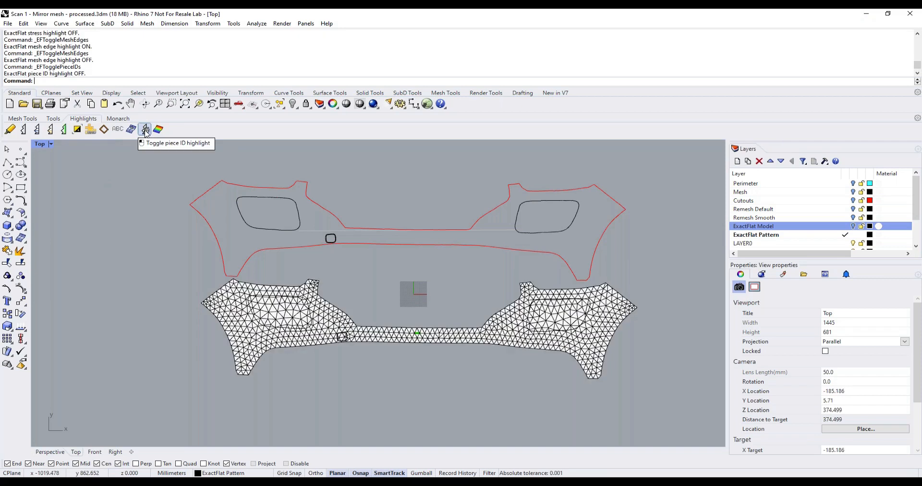
pyautogui.click(146, 130)
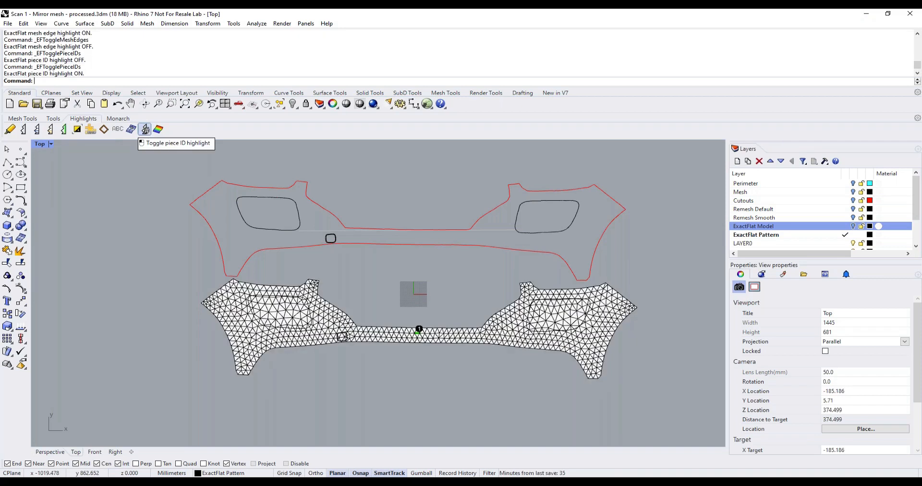
pyautogui.click(64, 129)
pyautogui.click(64, 129)
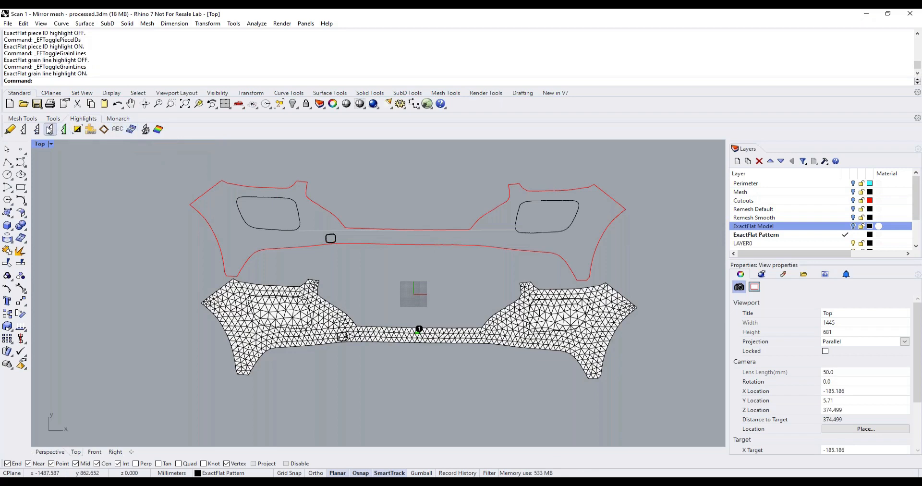
pyautogui.click(158, 129)
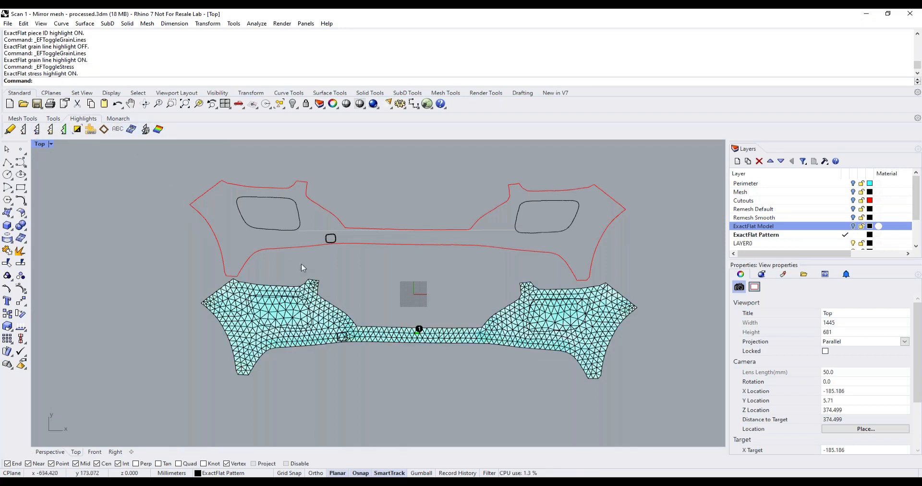
pyautogui.moveTo(341, 257); pyautogui.dragTo(325, 270, button='right')
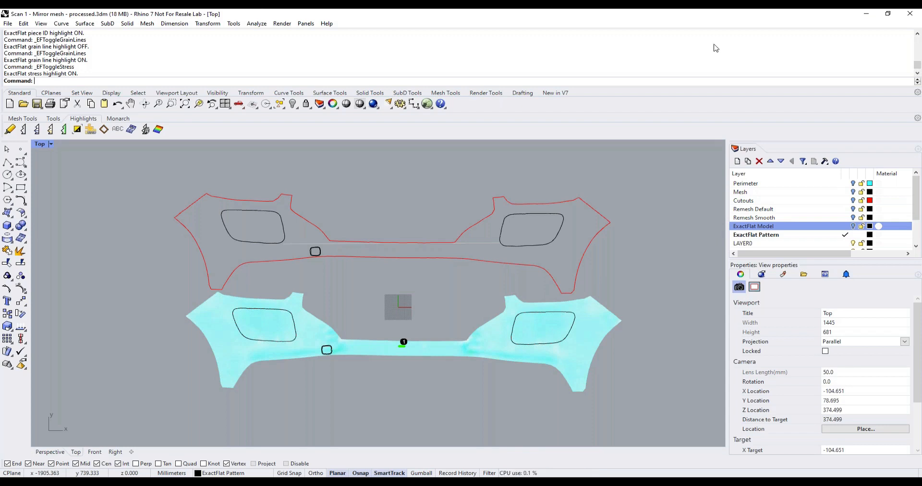
# Step: Make ExactFlat Model the current layer and turn on the Cutouts layer to show its curves on the 3D bumper
pyautogui.click(846, 227)
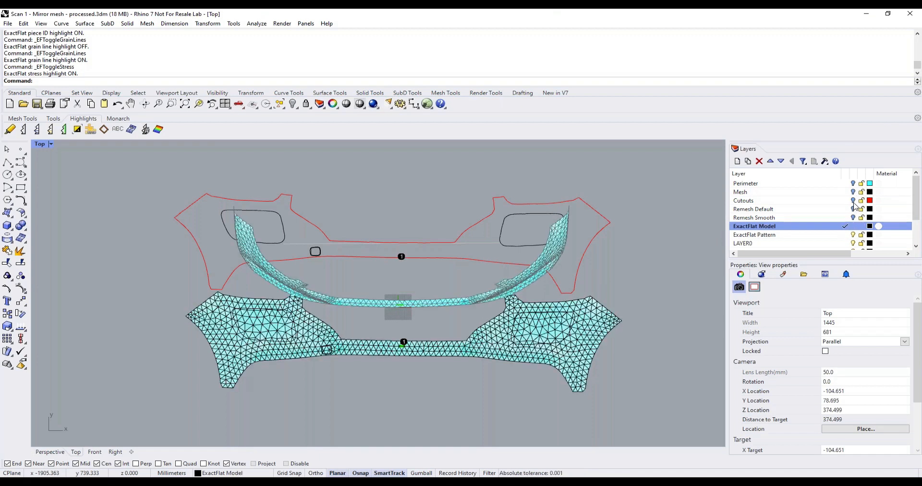
pyautogui.click(855, 201)
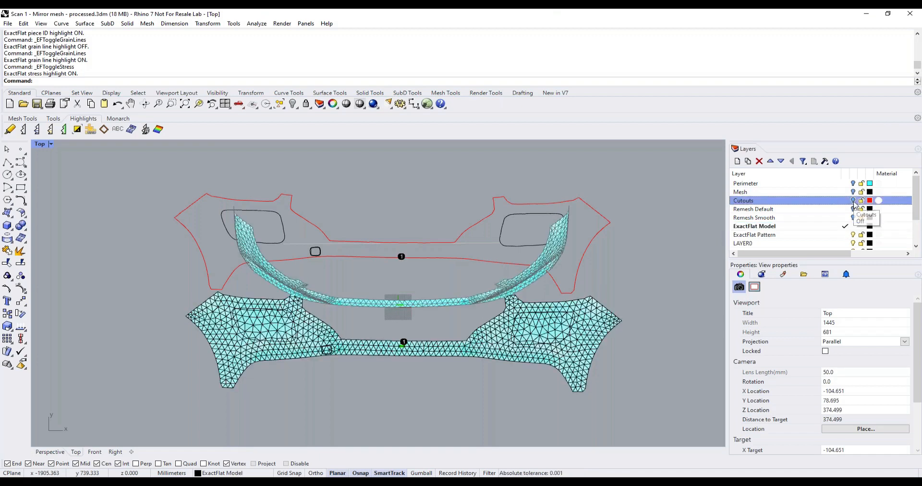
pyautogui.doubleClick(41, 144)
pyautogui.click(558, 239)
pyautogui.scroll(10, 558, 239)
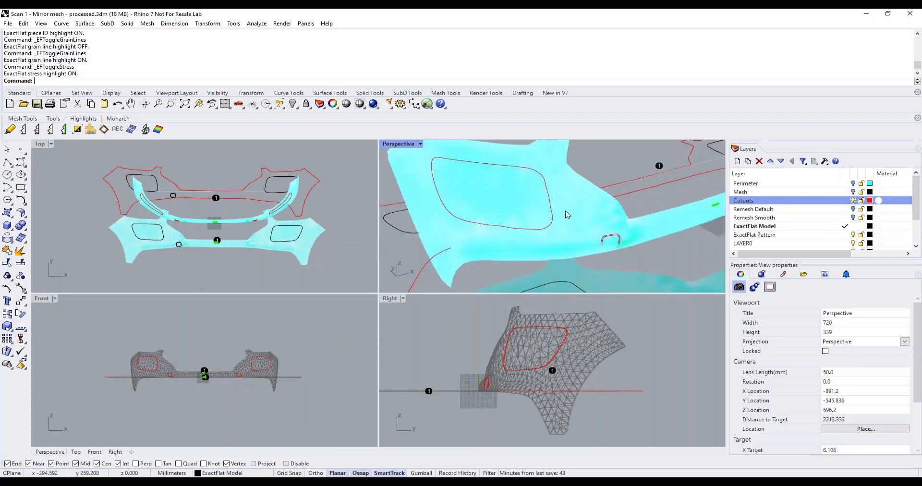
pyautogui.scroll(-4, 570, 183)
pyautogui.moveTo(611, 210); pyautogui.dragTo(438, 164, button='right')
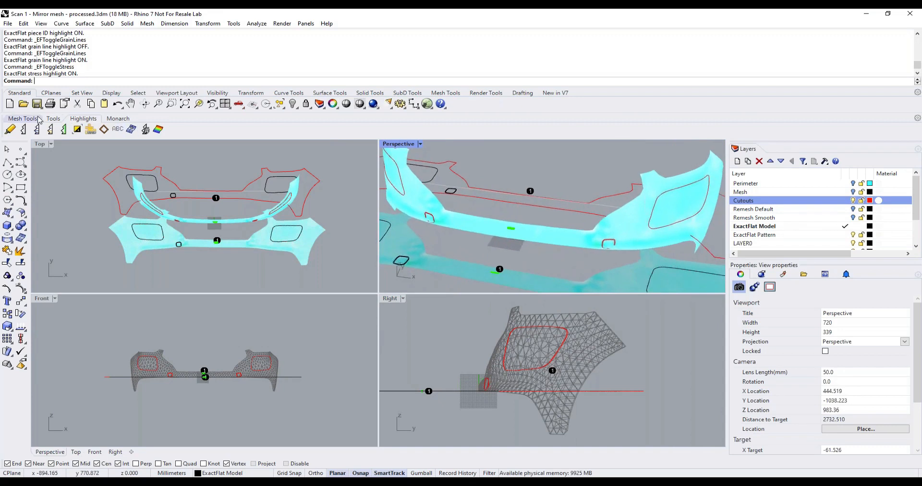
# Step: Re-flatten the bumper pattern piece with the ExactFlat Pelt tool
pyautogui.click(53, 118)
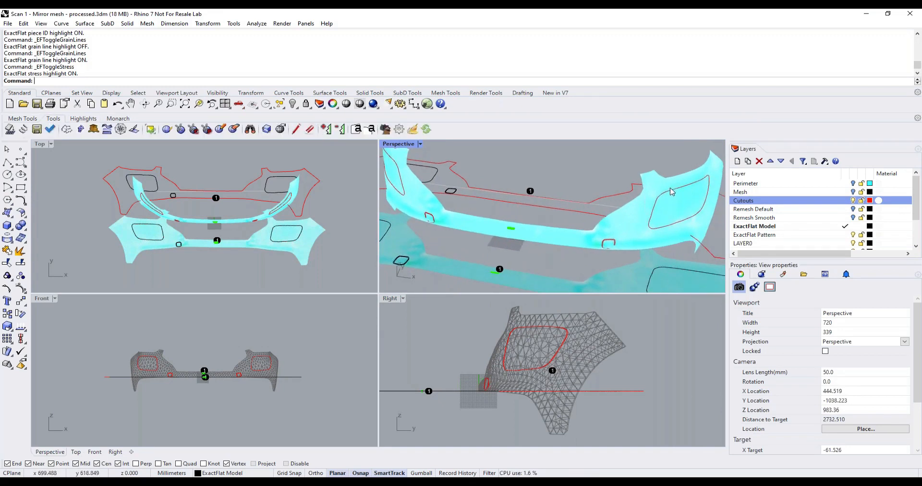
pyautogui.moveTo(628, 242); pyautogui.dragTo(584, 230, button='right')
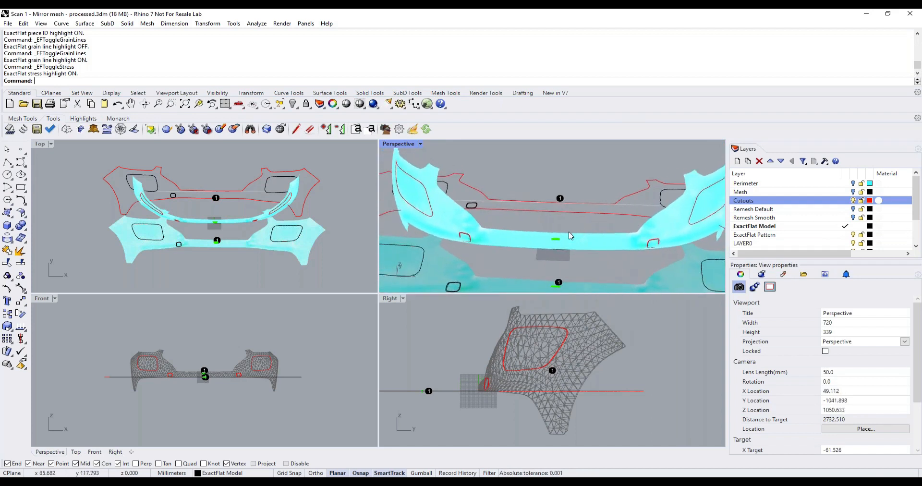
pyautogui.scroll(-4, 557, 225)
pyautogui.moveTo(496, 229); pyautogui.dragTo(501, 247, button='right')
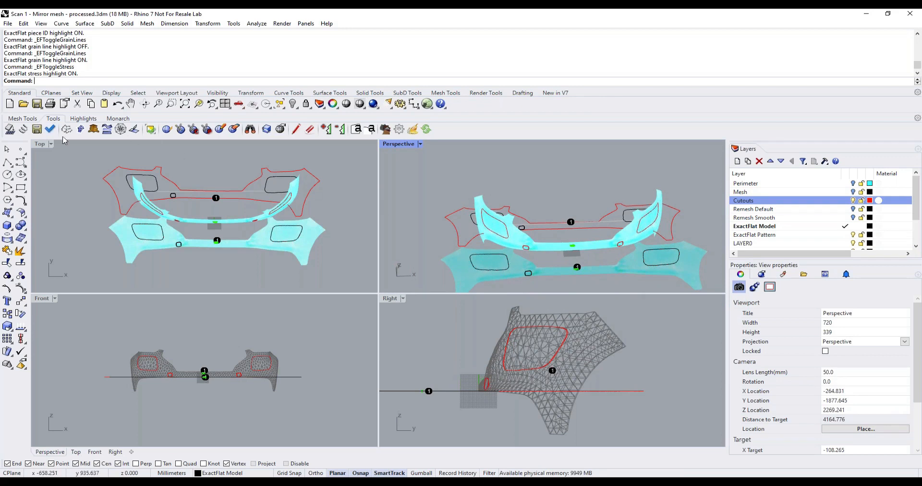
pyautogui.click(96, 130)
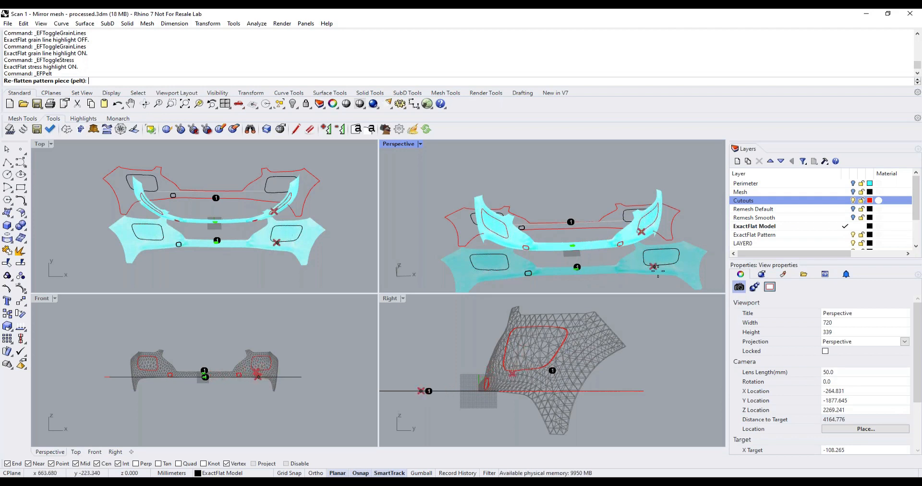
pyautogui.click(614, 271)
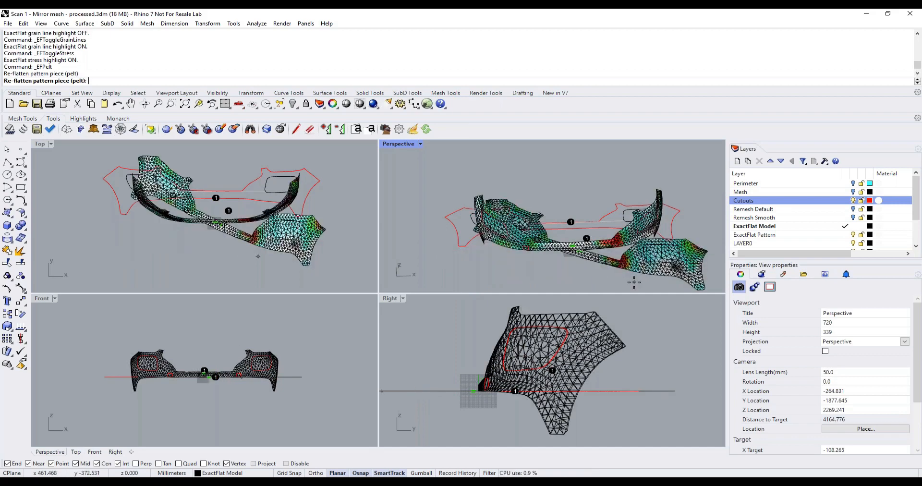
pyautogui.rightClick(636, 280)
# Step: Move the re-flattened pattern piece with its curves clear of the 3D bumper model and the imported outline
pyautogui.moveTo(638, 282); pyautogui.dragTo(458, 228)
pyautogui.click(458, 228)
pyautogui.moveTo(54, 234); pyautogui.dragTo(139, 259, button='right')
pyautogui.moveTo(184, 243); pyautogui.dragTo(147, 262)
pyautogui.moveTo(158, 246); pyautogui.dragTo(199, 207, button='right')
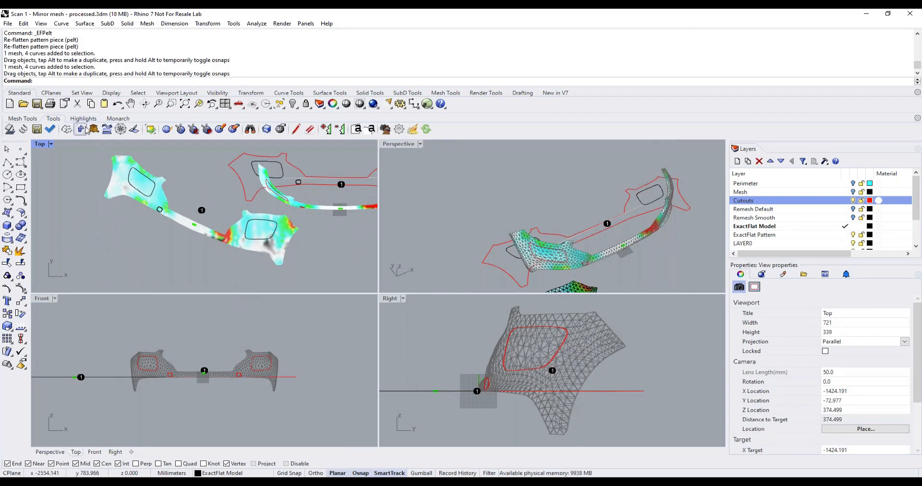
# Step: Run the ExactFlat Spring optimization on the re-flattened piece with Cotton 1 as the single material and preprocessing enabled
pyautogui.click(23, 129)
pyautogui.click(126, 186)
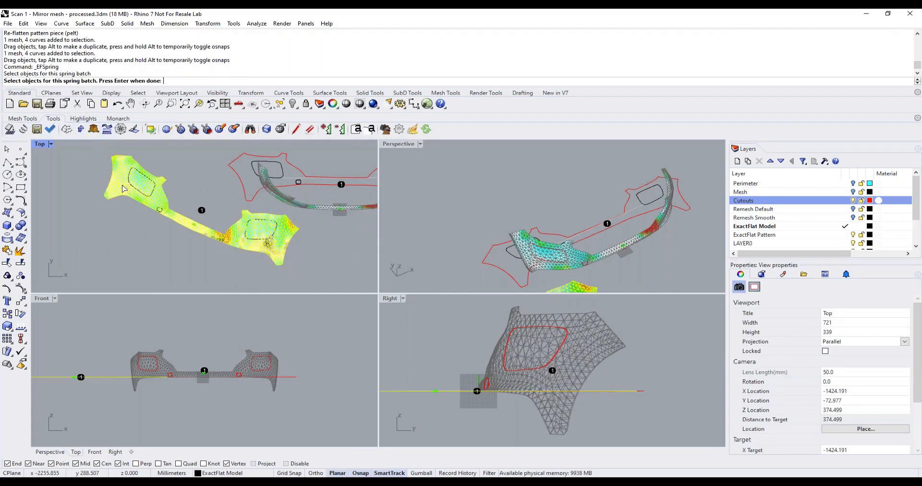
pyautogui.press('Return')
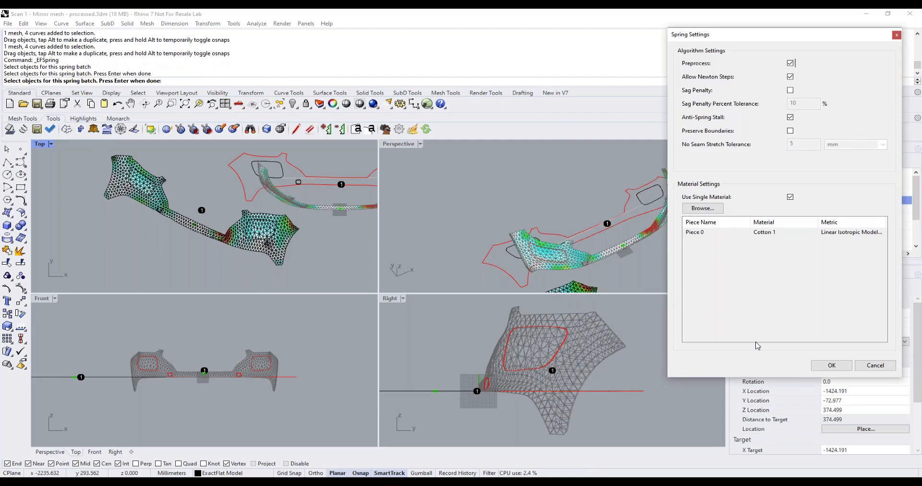
pyautogui.click(832, 366)
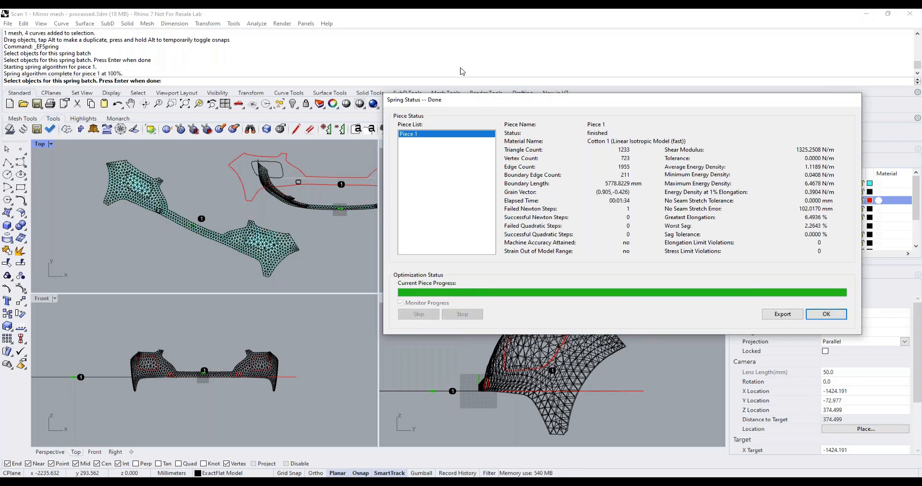
pyautogui.click(824, 313)
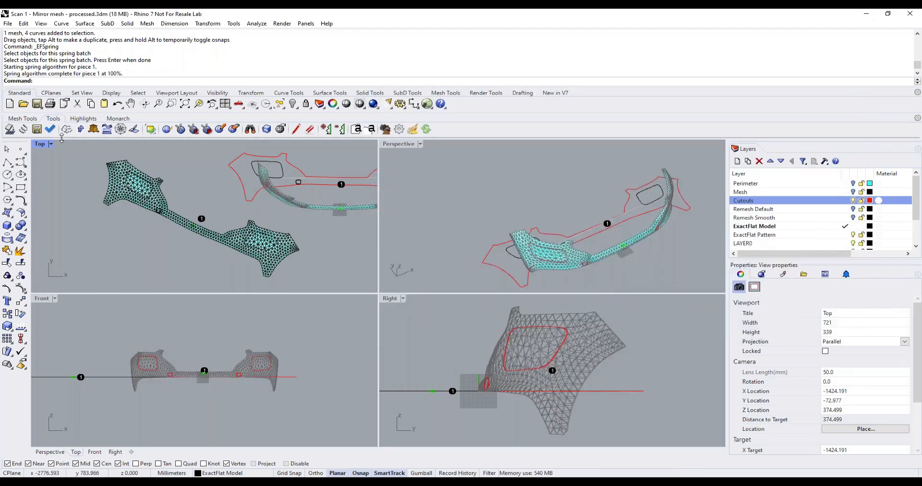
pyautogui.doubleClick(42, 145)
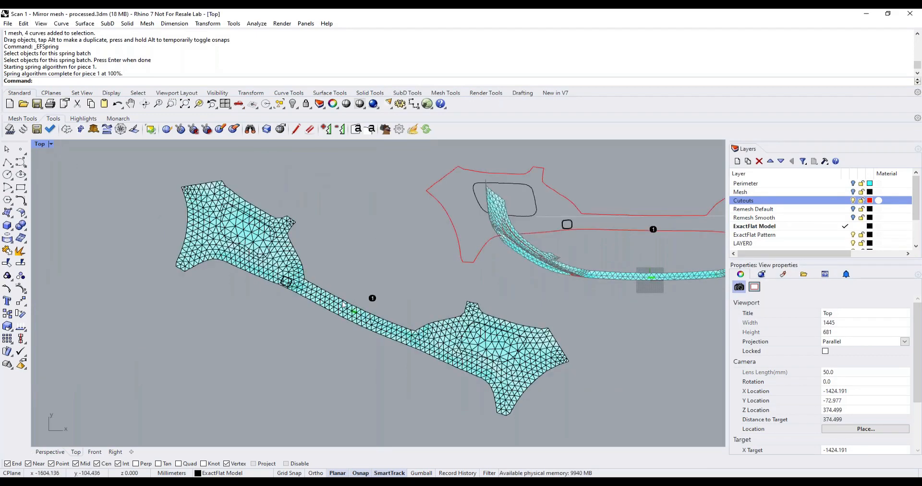